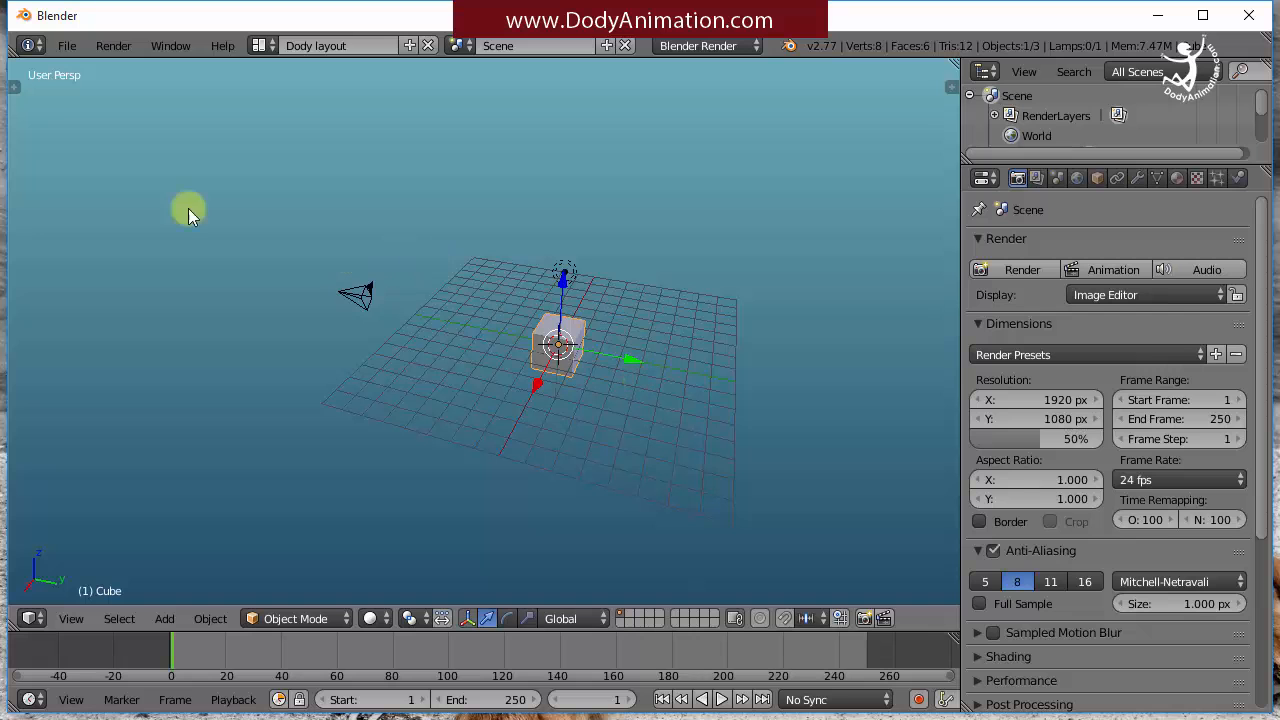
- Switch the default cube from Object Mode to Edit Mode
middle_drag(557, 385, 649, 371)
scroll(585, 383, up, 2)
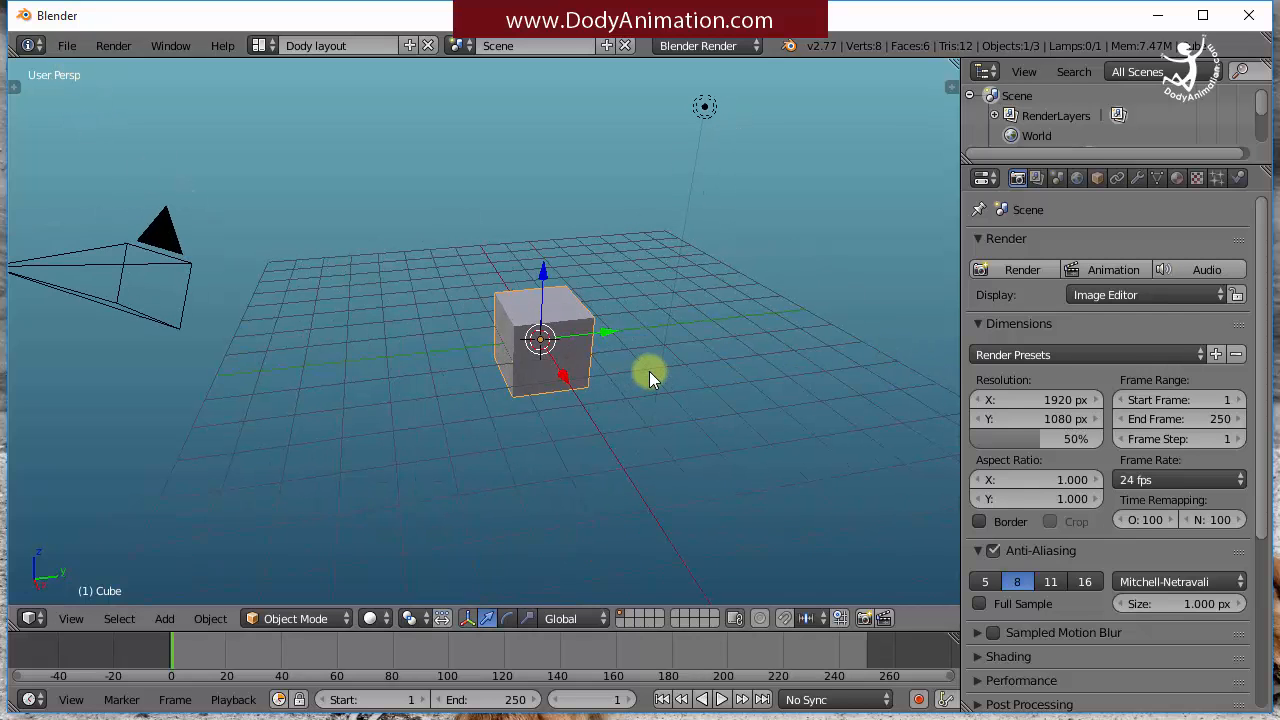
scroll(649, 371, down, 1)
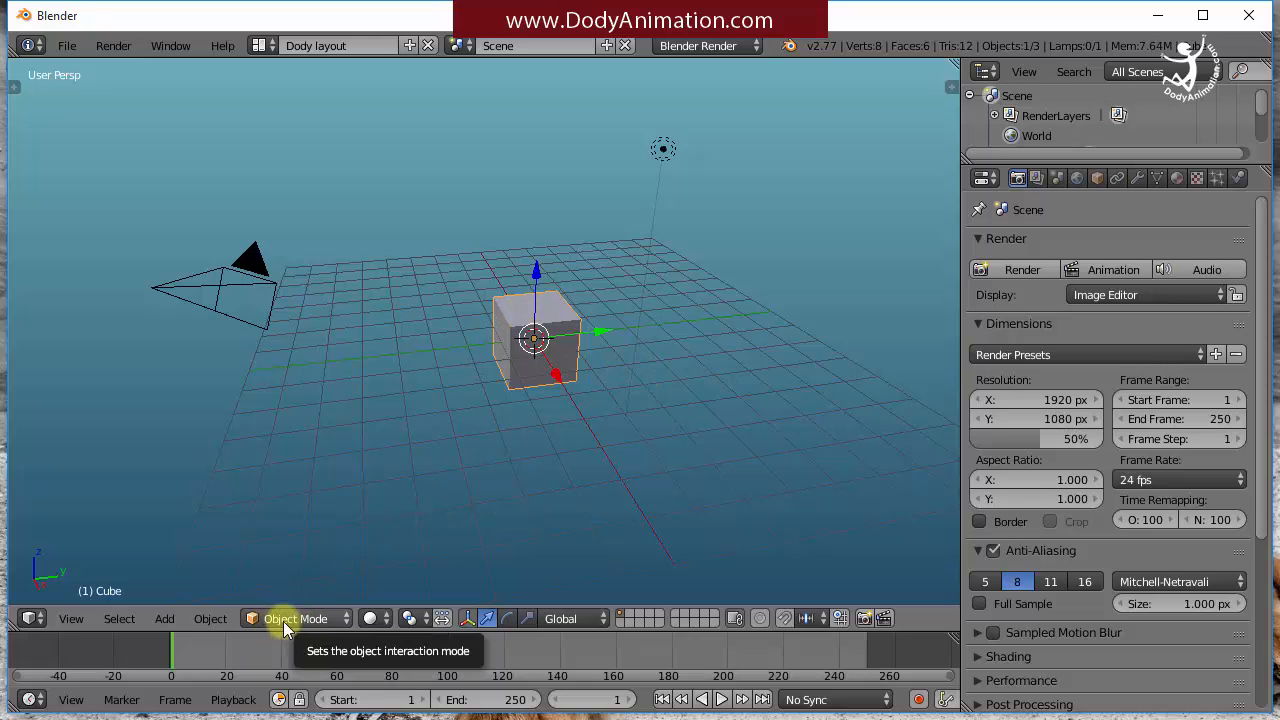
click(315, 619)
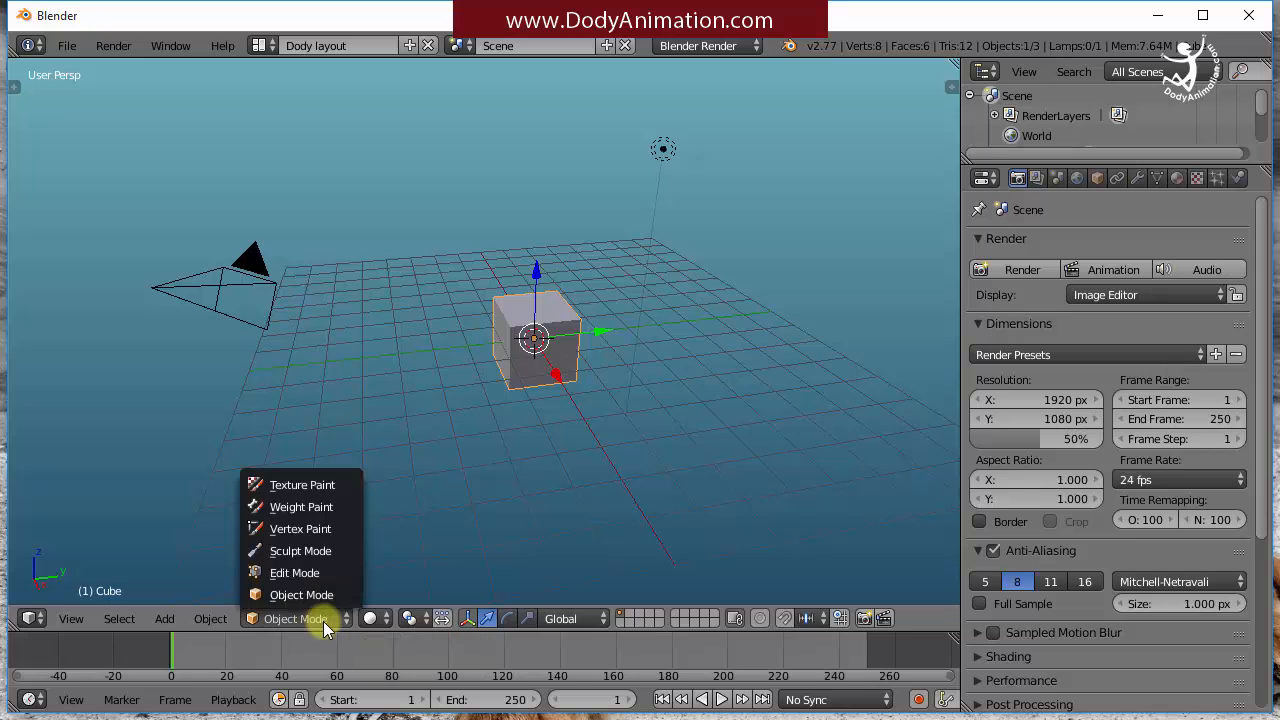
click(293, 573)
scroll(583, 442, up, 3)
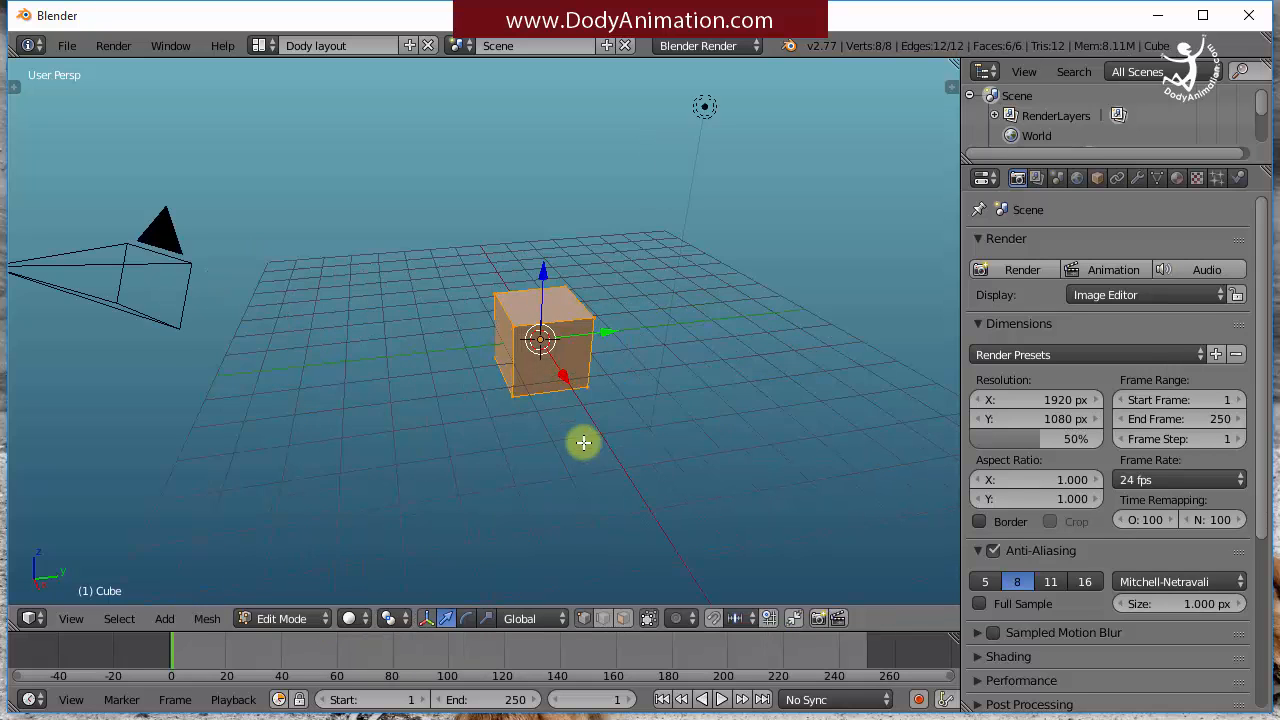
scroll(583, 442, down, 2)
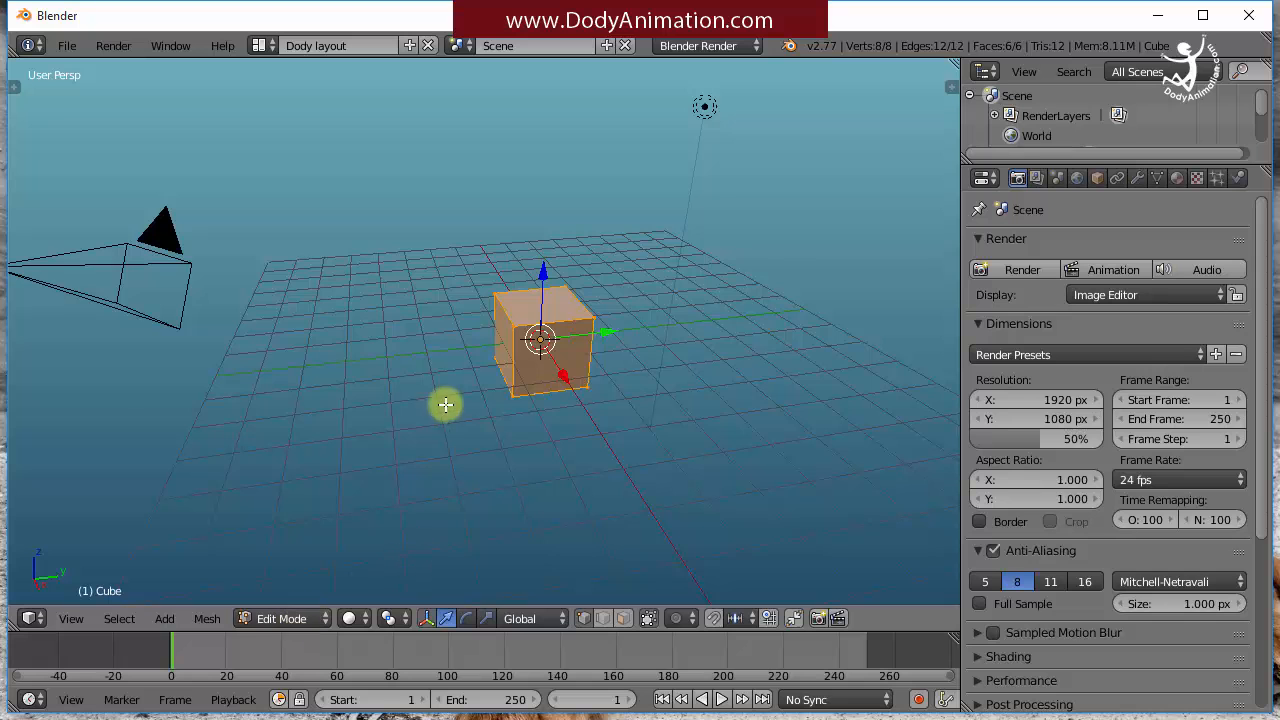
scroll(523, 377, up, 4)
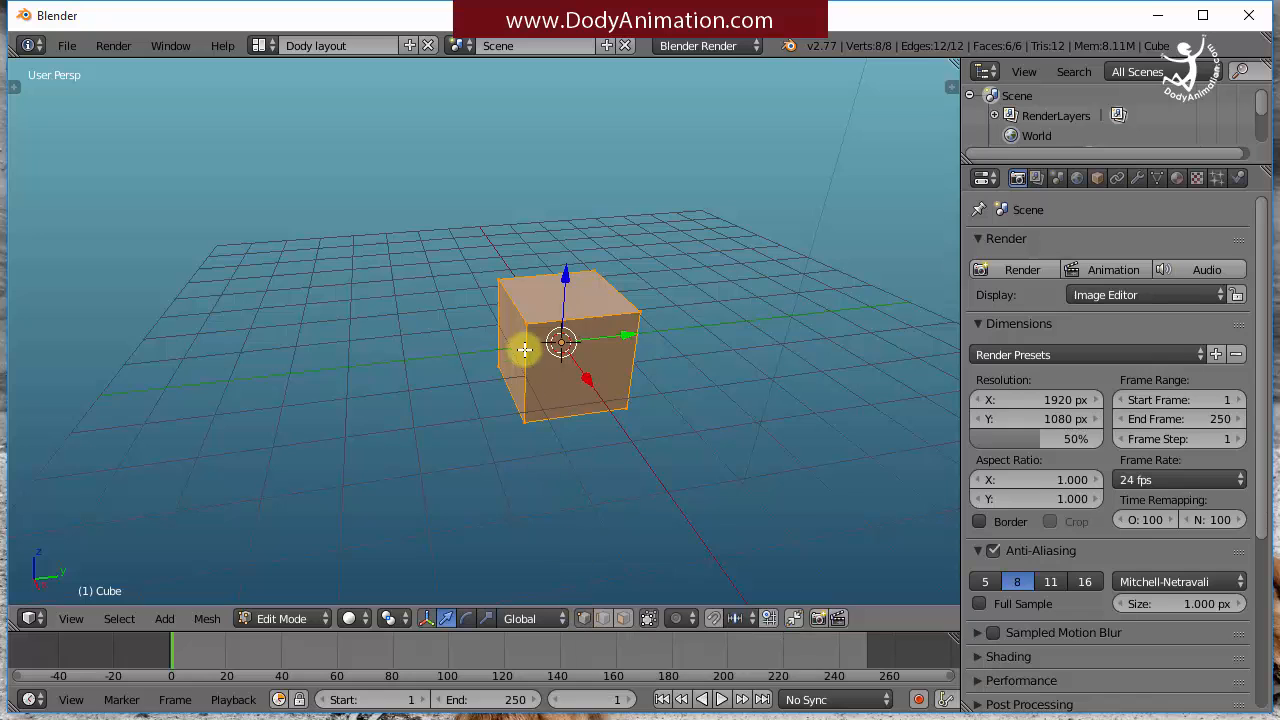
- Select the cube's corner vertices one at a time, covering the top corners and the front lower corners
right_click(497, 280)
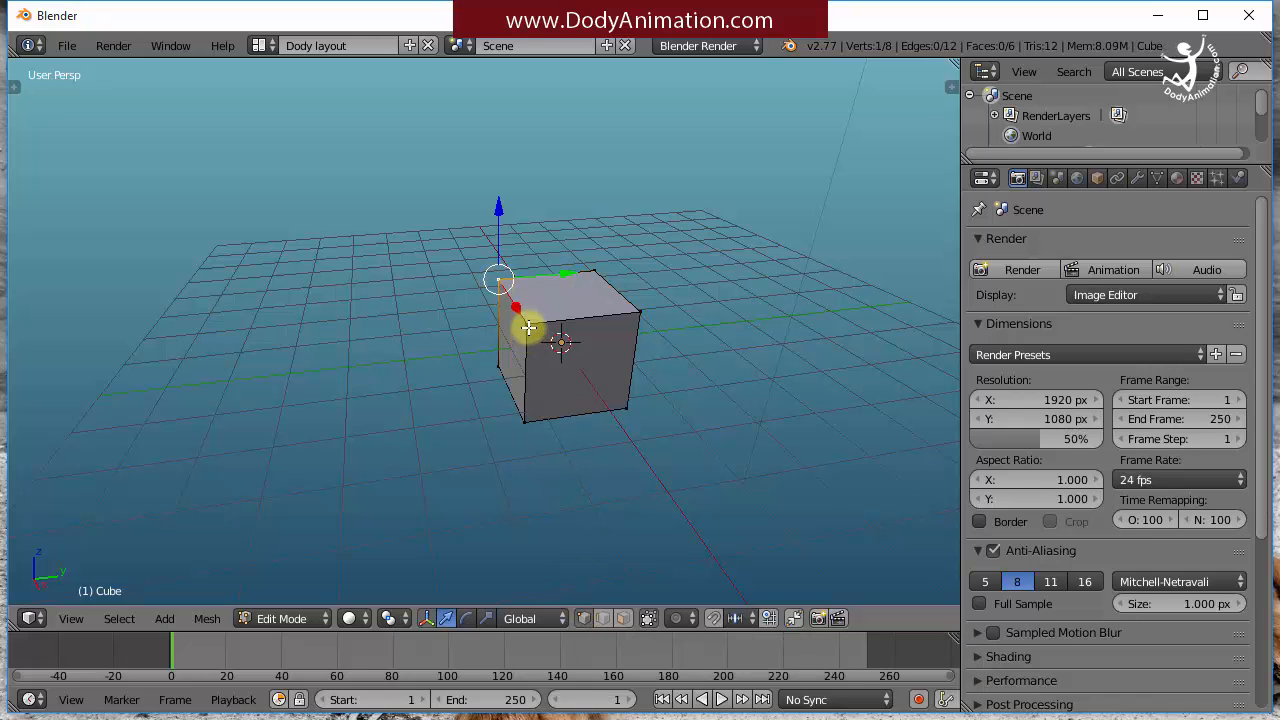
right_click(524, 323)
right_click(637, 313)
right_click(597, 269)
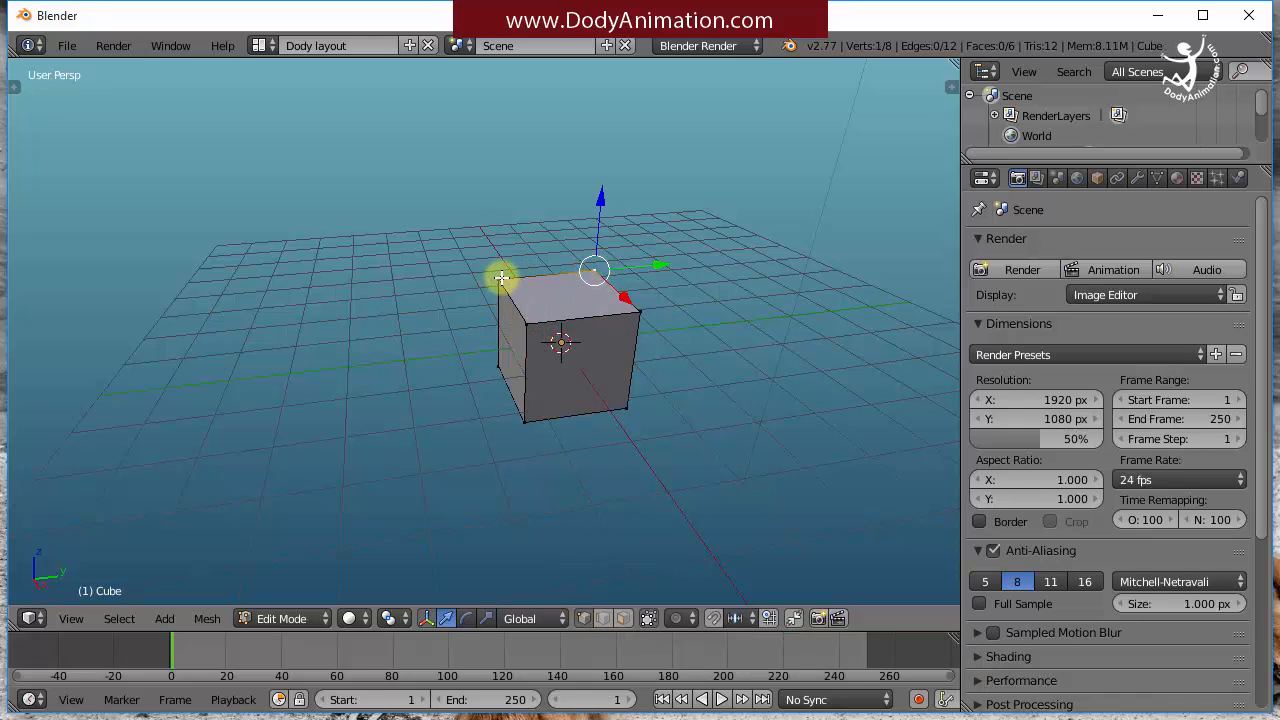
right_click(498, 280)
right_click(524, 322)
right_click(524, 420)
right_click(625, 408)
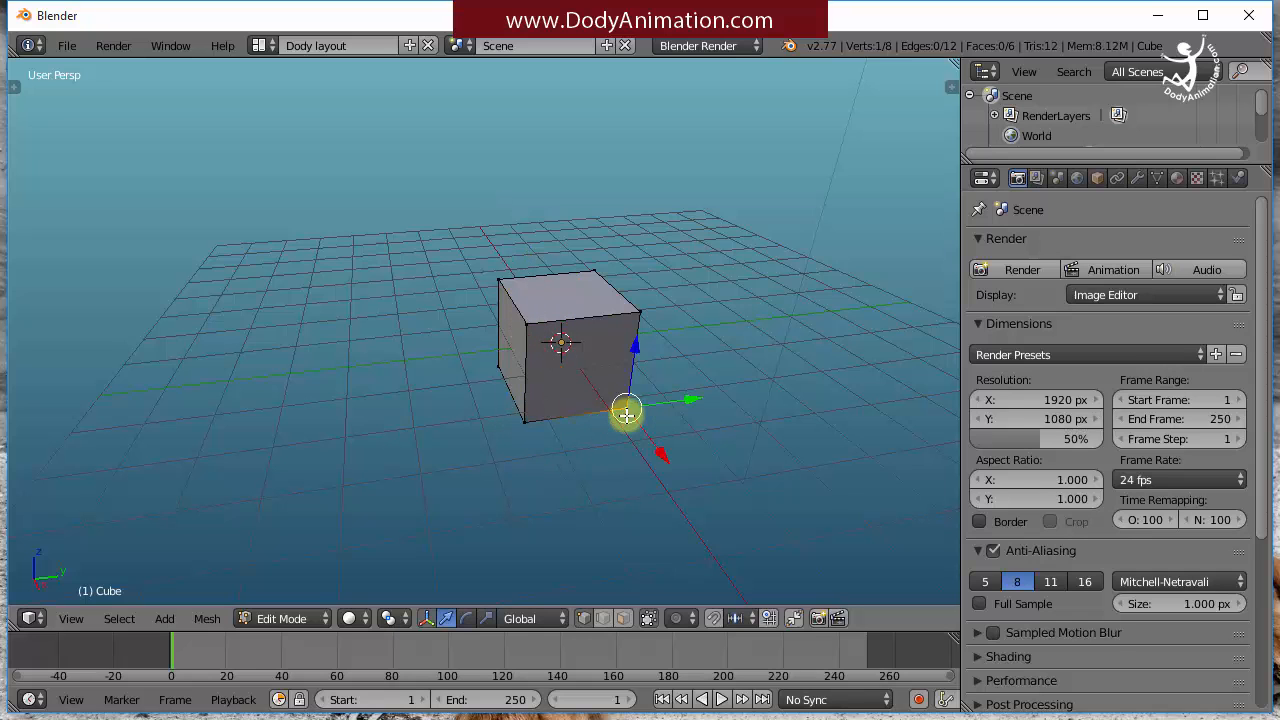
- Return to Object Mode and raise the whole cube along the Z axis so it sits above the grid
click(313, 620)
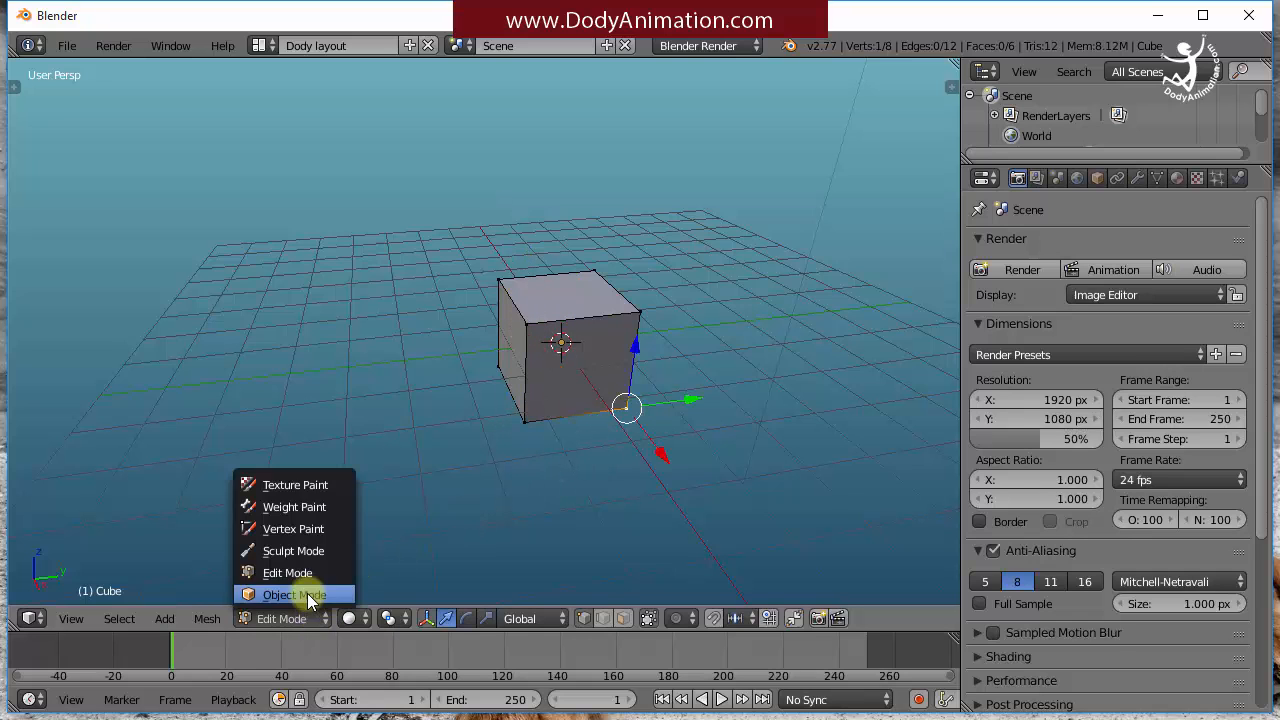
click(309, 594)
drag(563, 318, 571, 230)
shift+middle_drag(641, 290, 634, 317)
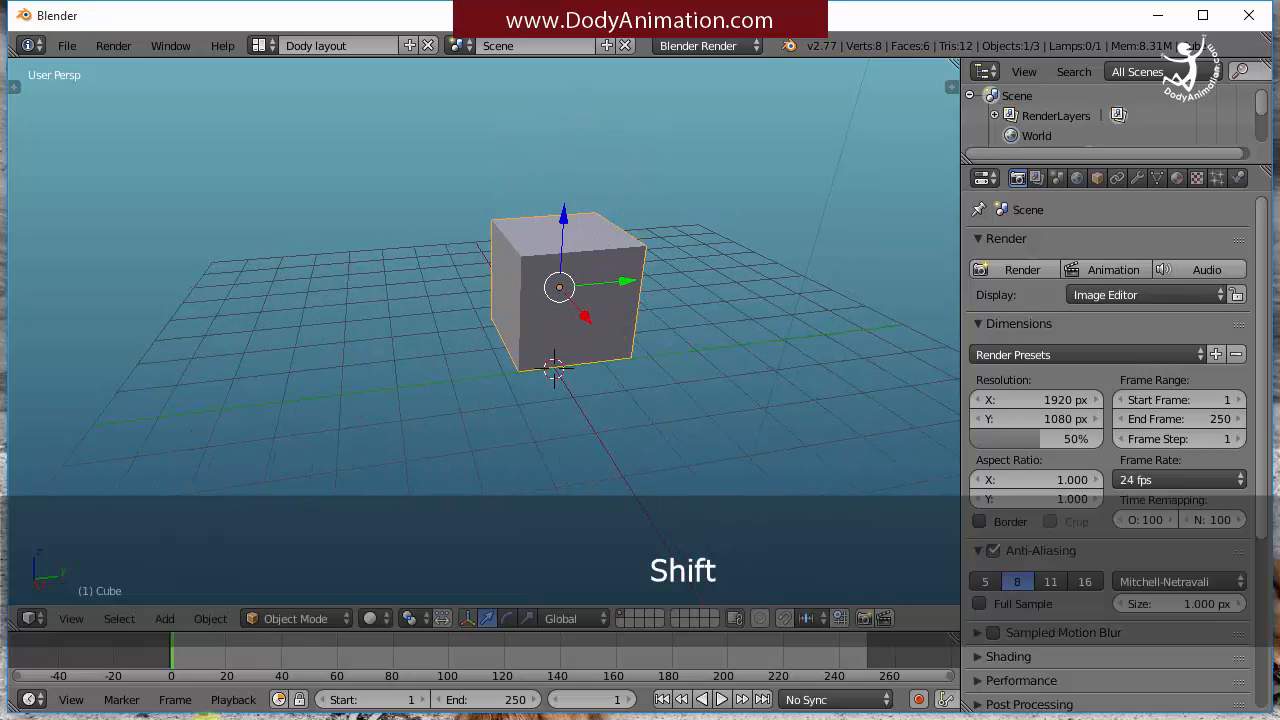
- Enter Edit Mode for the raised cube and select the four vertices of its top face together
click(315, 618)
click(314, 574)
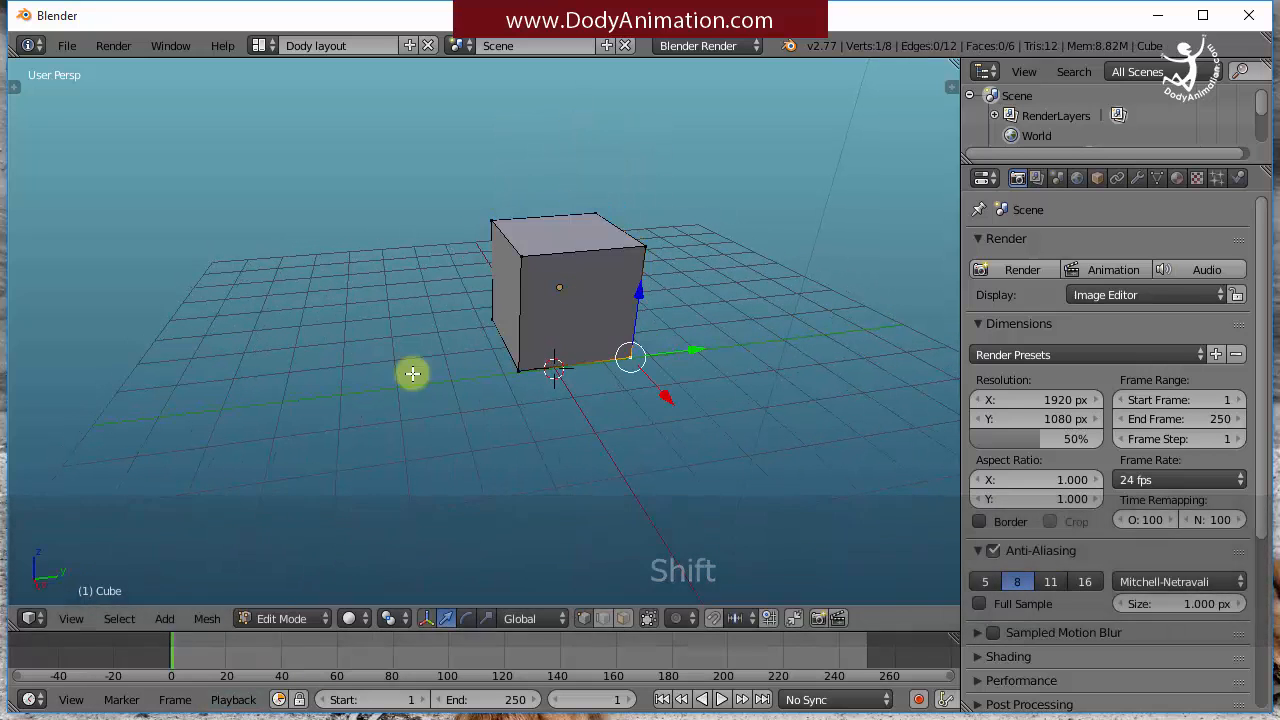
right_click(518, 255)
shift+right_click(496, 222)
scroll(534, 237, down, 1)
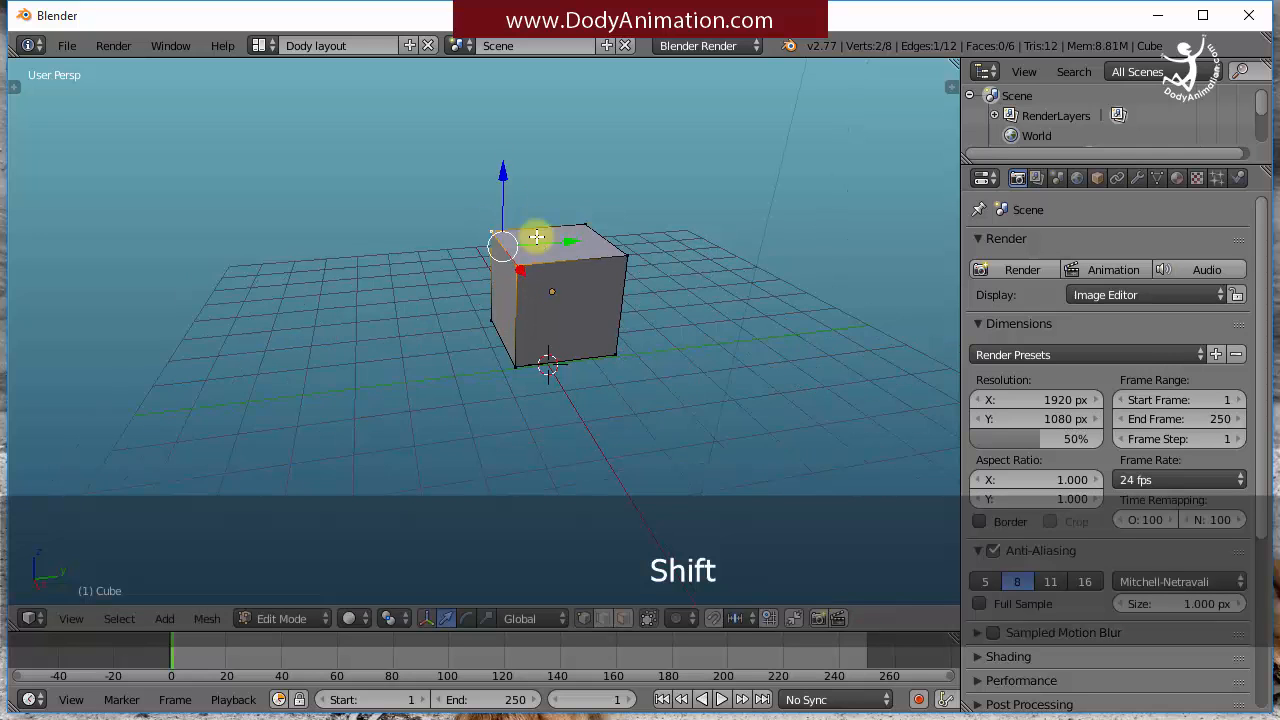
shift+middle_drag(589, 233, 574, 270)
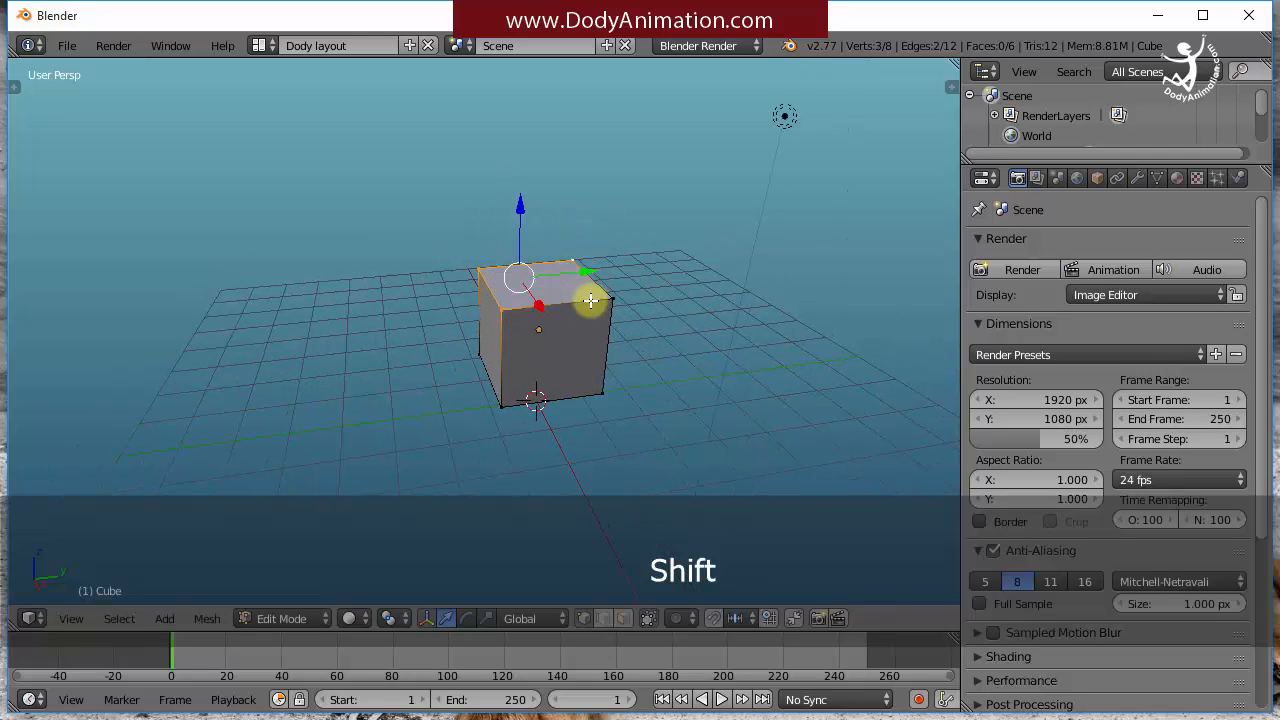
shift+right_click(605, 302)
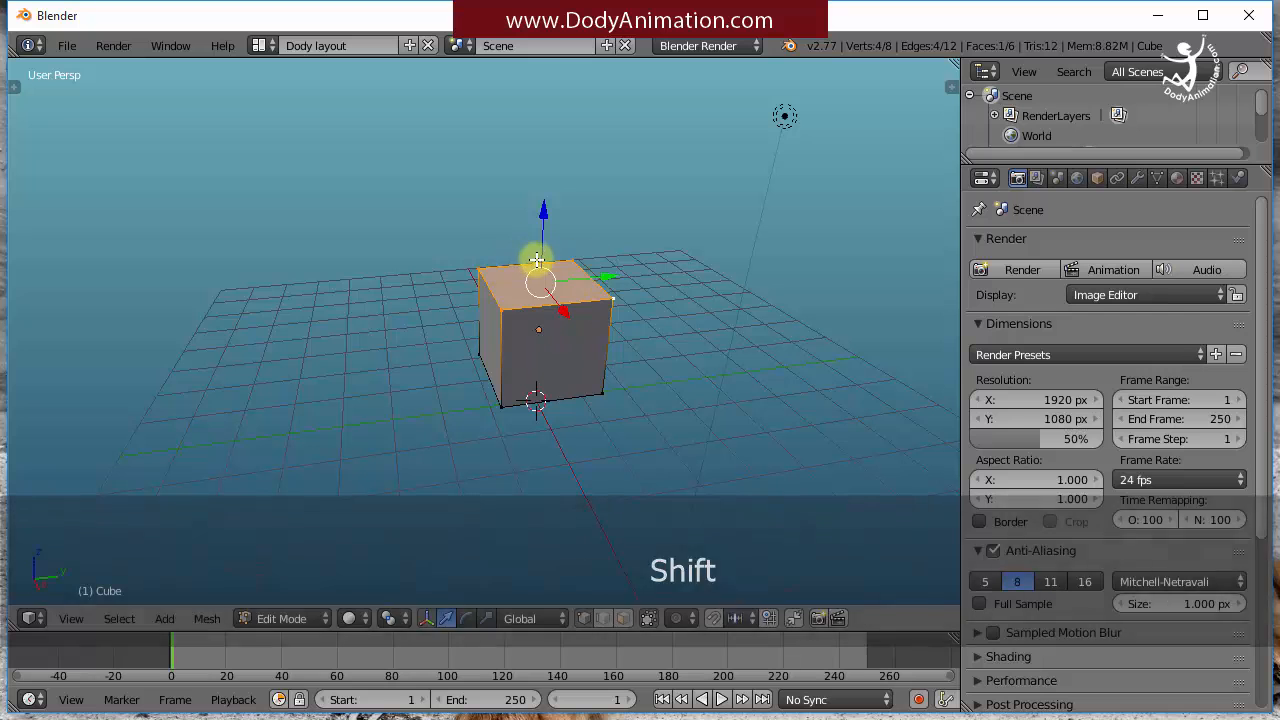
- Raise the cube's top face about 1.8 units along Z and scale it down to about 0.4
drag(539, 250, 543, 149)
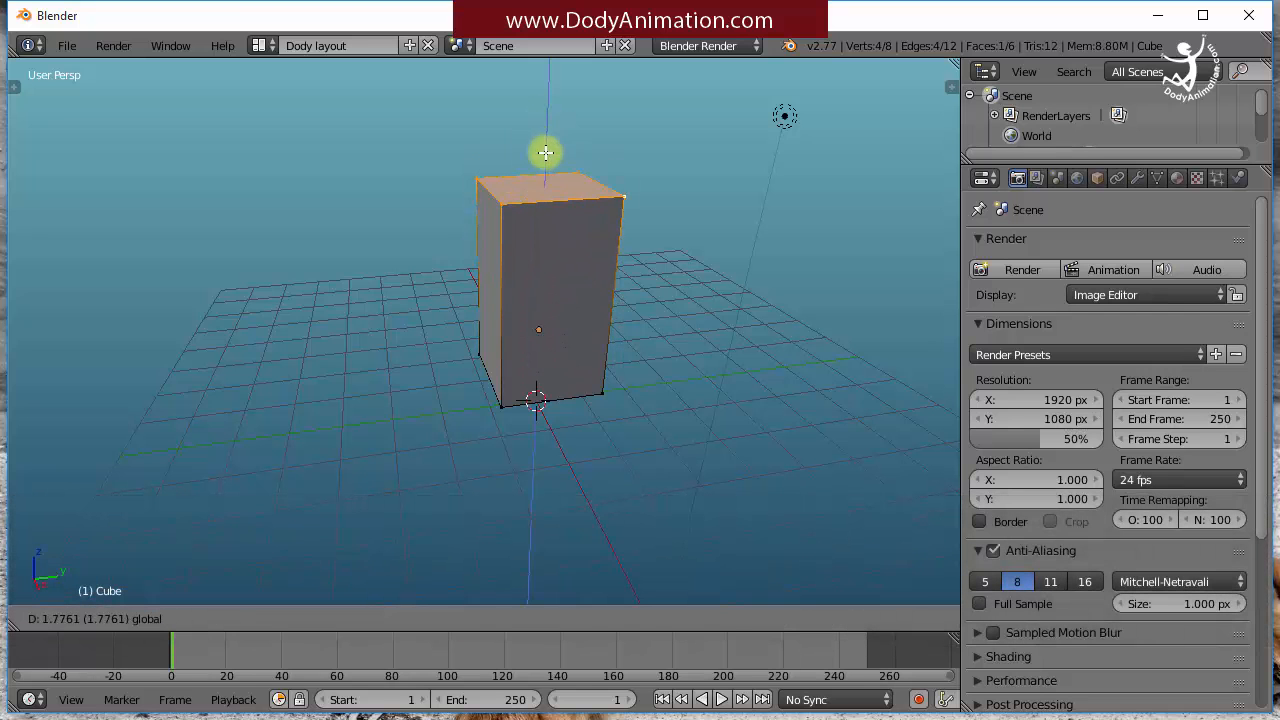
drag(586, 186, 623, 283)
scroll(623, 283, down, 2)
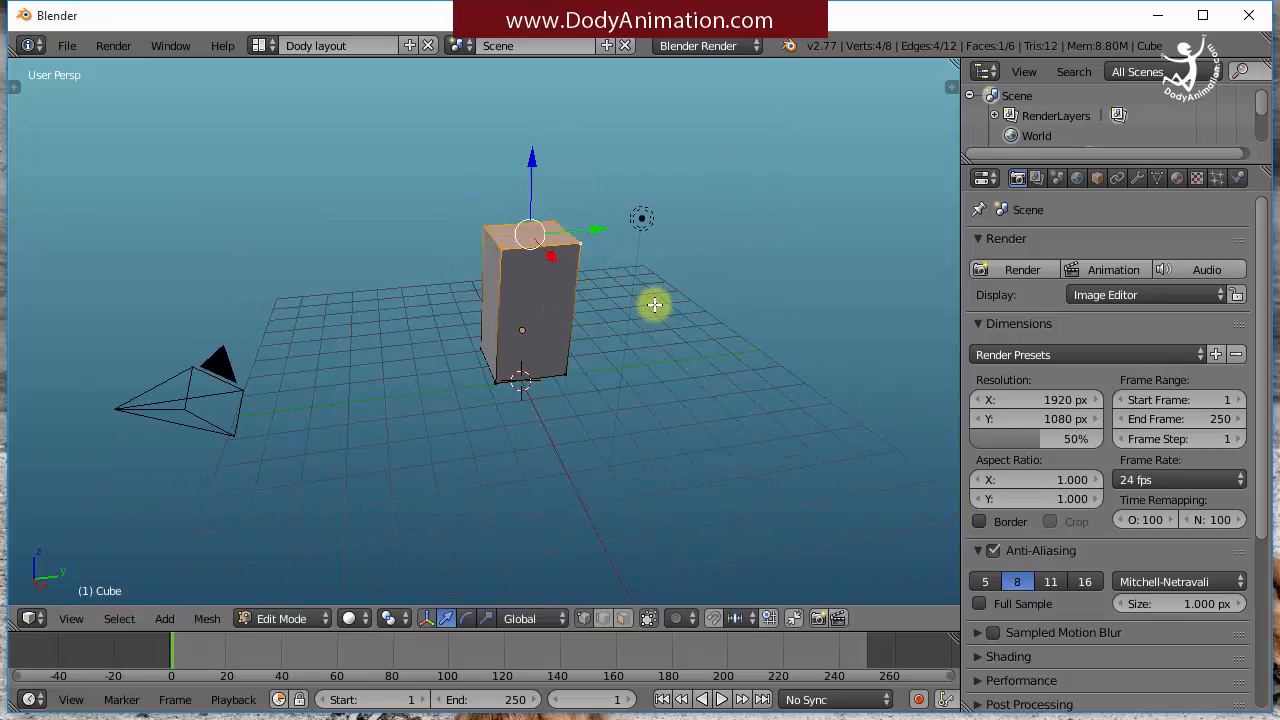
key(s)
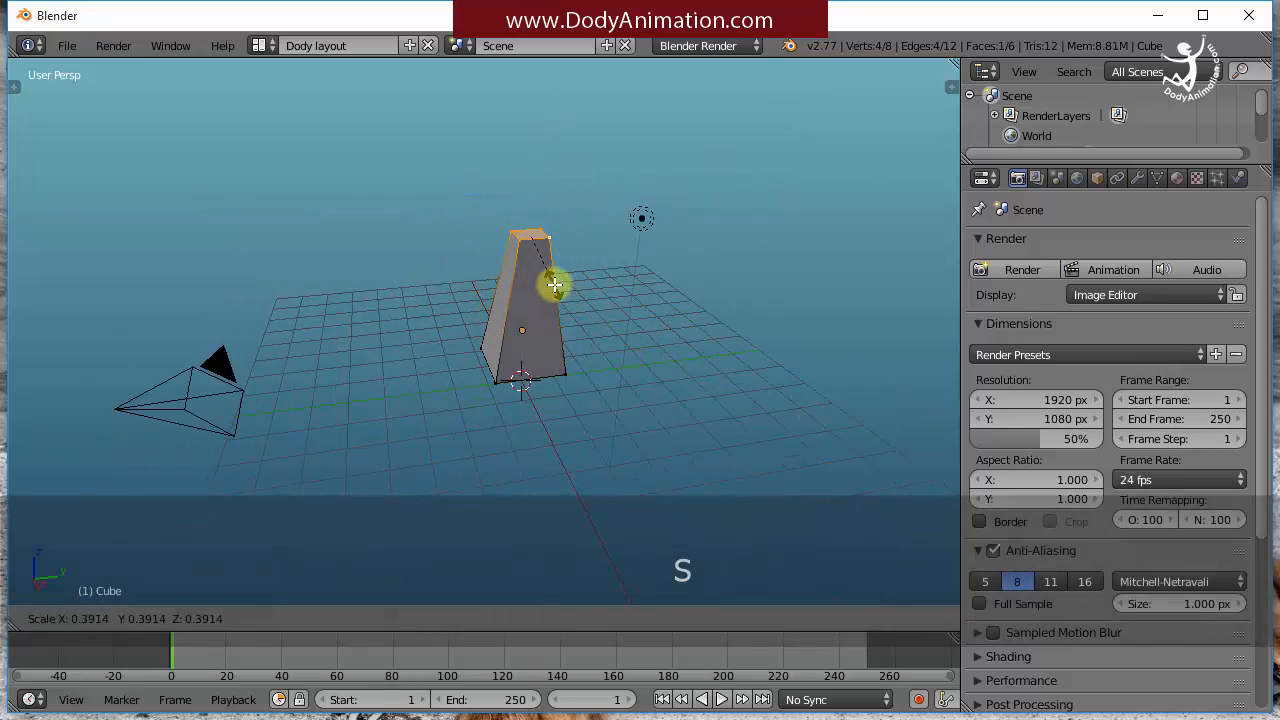
click(555, 292)
- Lower the shrunken top face along Z and try rotating it
drag(533, 218, 532, 276)
middle_drag(532, 276, 751, 385)
key(r)
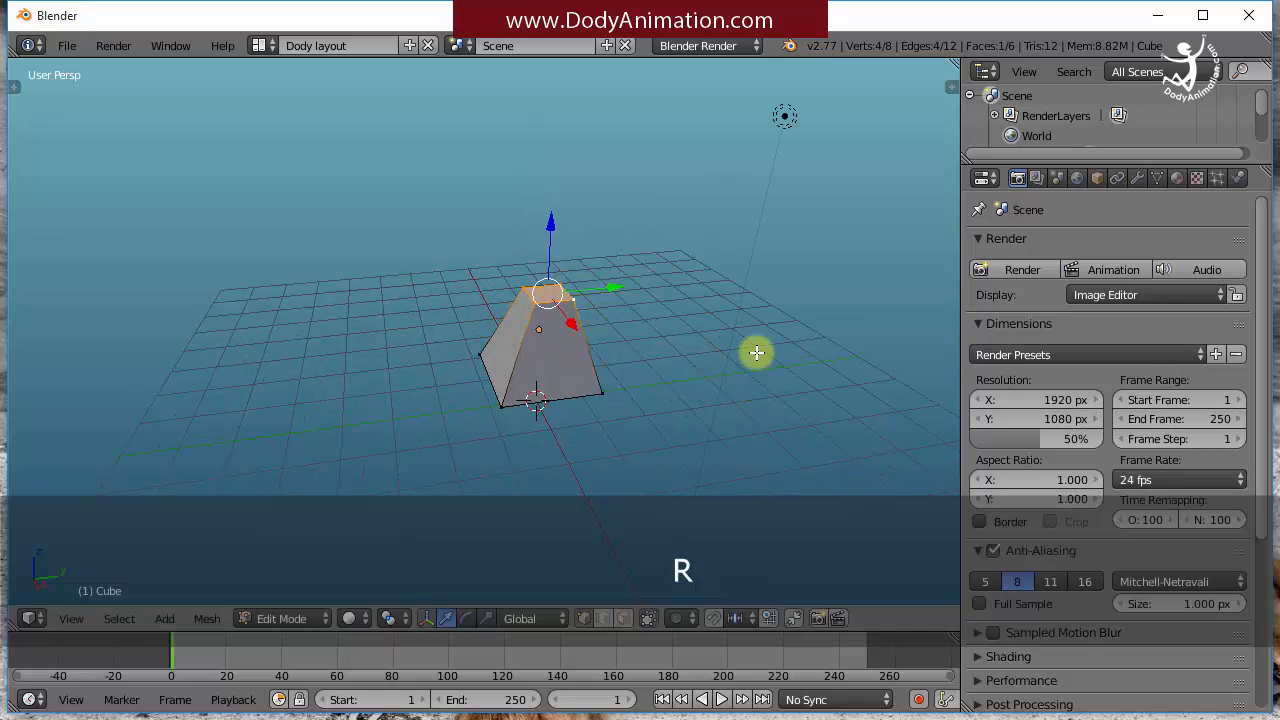
right_click(660, 337)
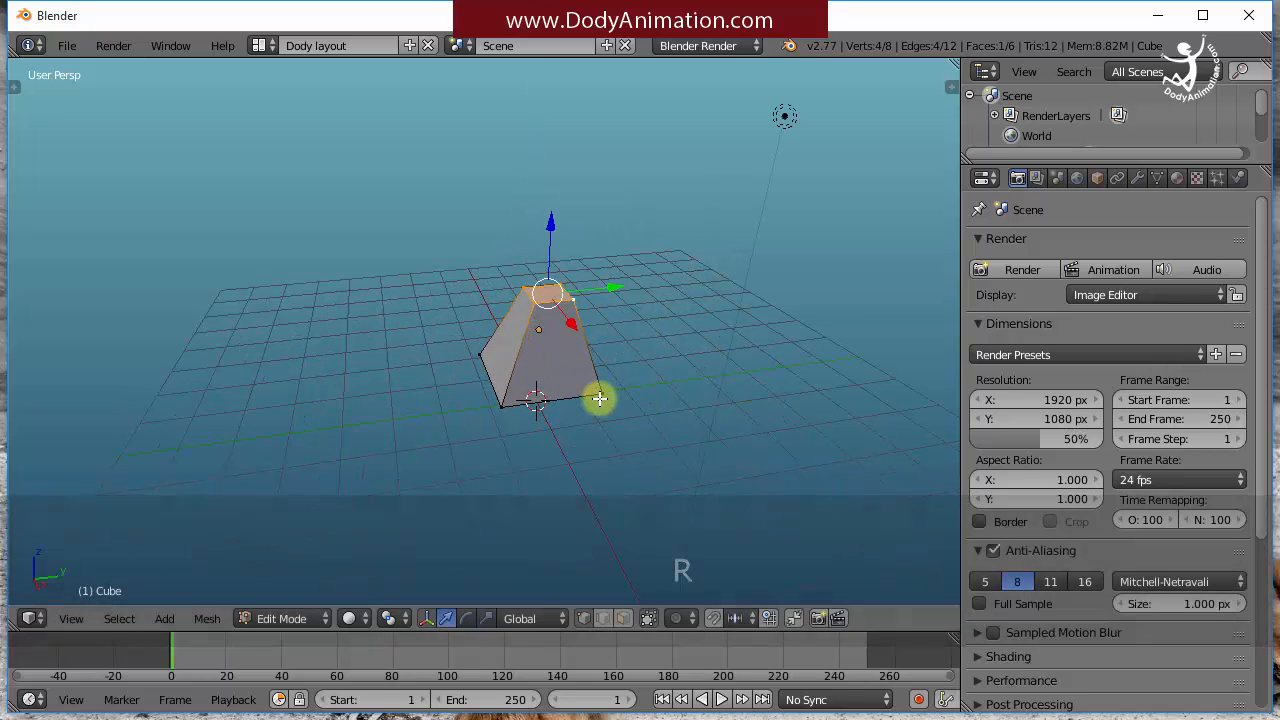
- Clear the selection, switch to edge selection, and move the top face's negative-Y edge outward and down
key(a)
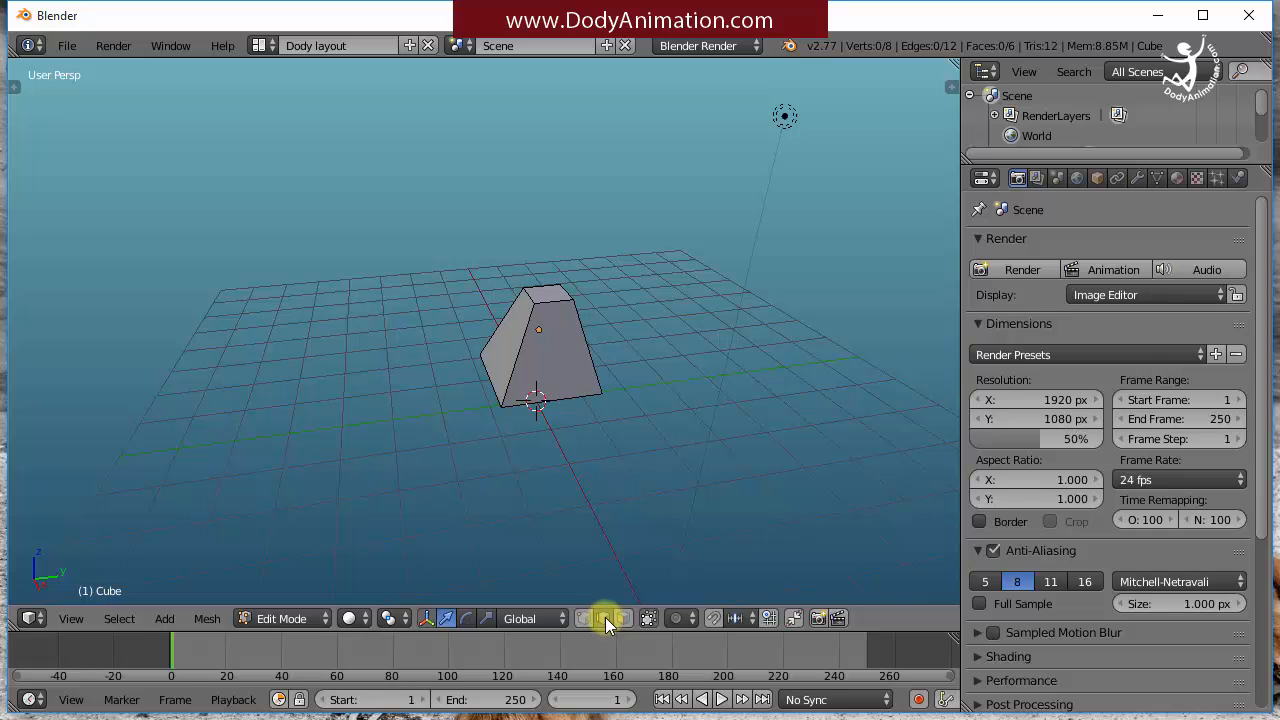
right_click(529, 295)
middle_drag(529, 295, 538, 297)
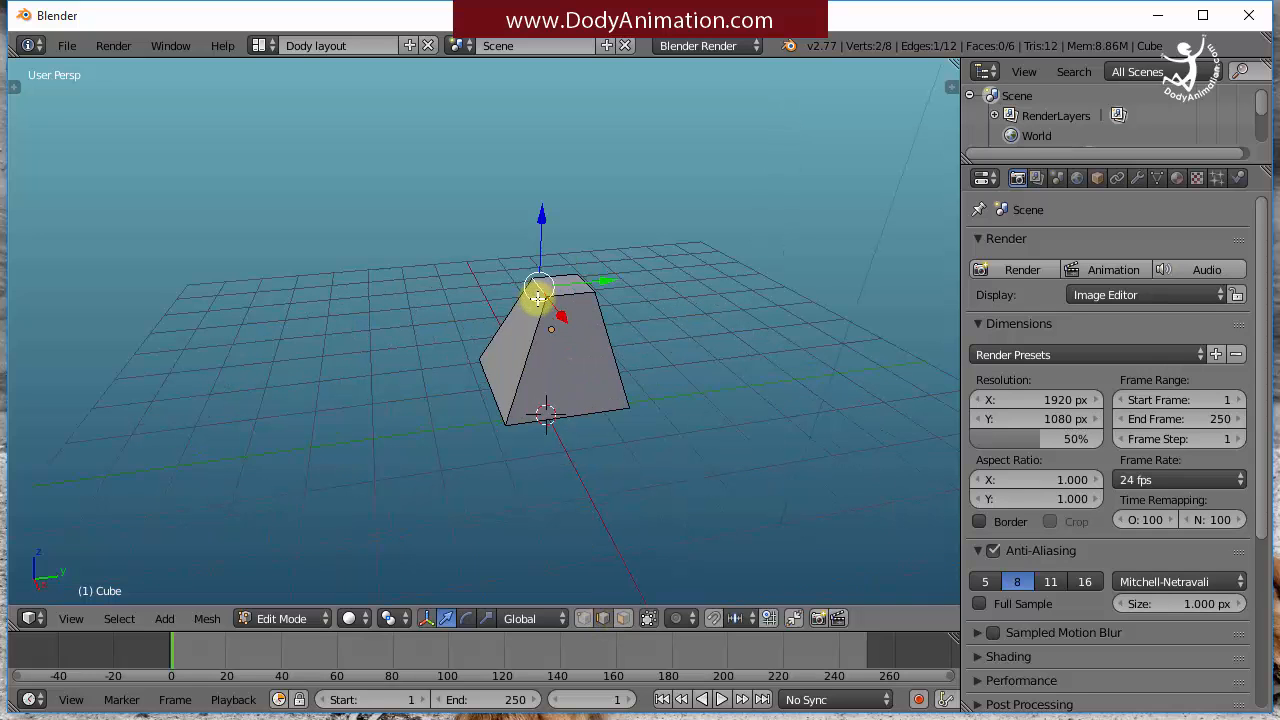
drag(575, 285, 564, 309)
- Enlarge the selected top edge and rotate it freehand so the top face becomes skewed
key(s)
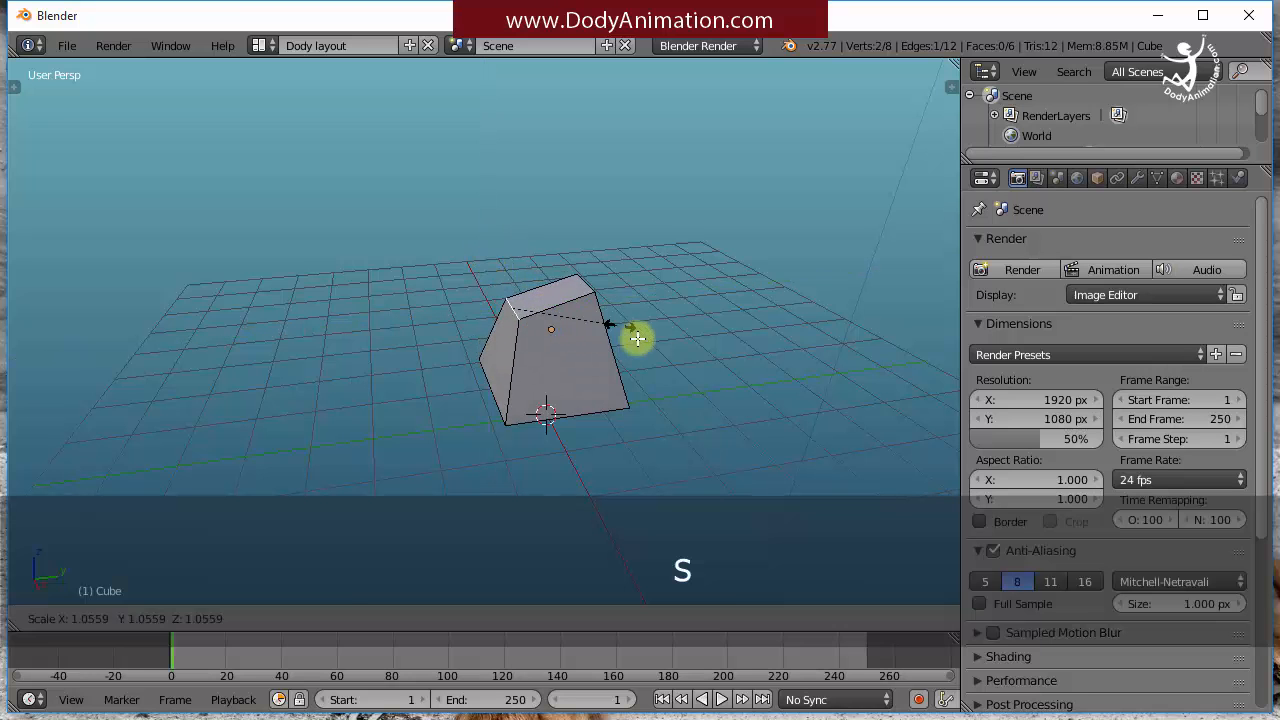
click(776, 402)
key(r)
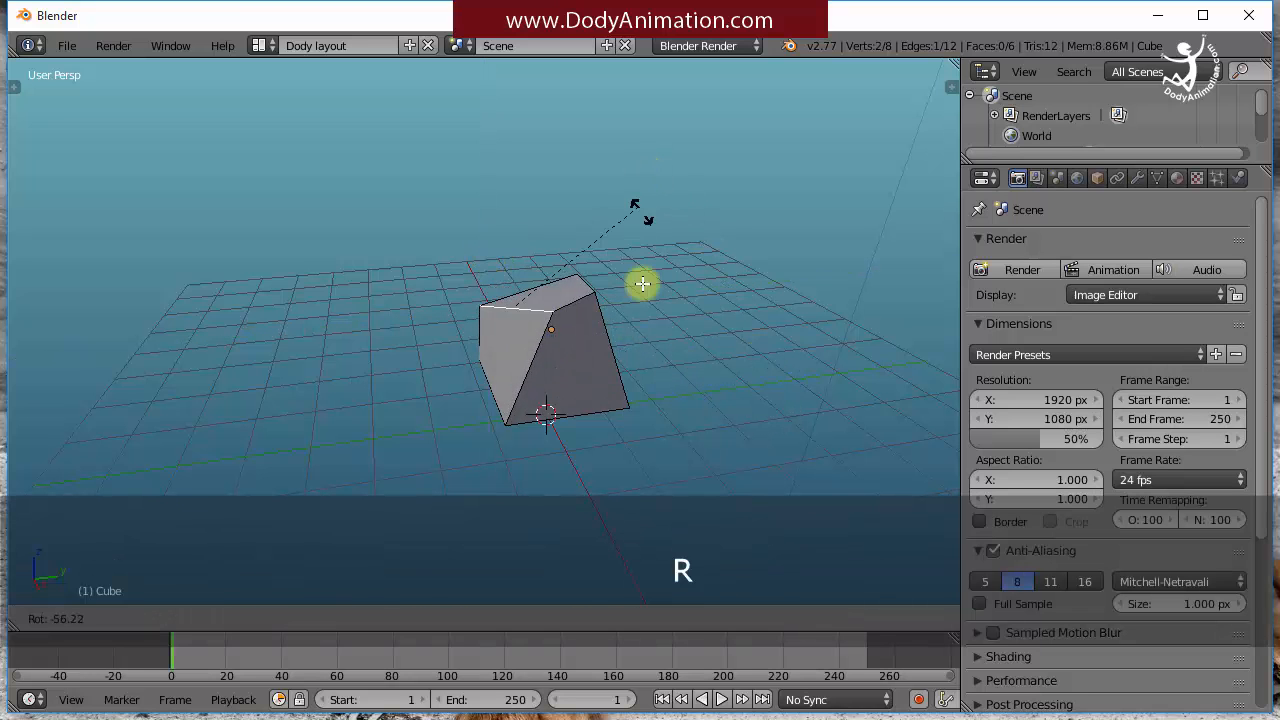
click(642, 290)
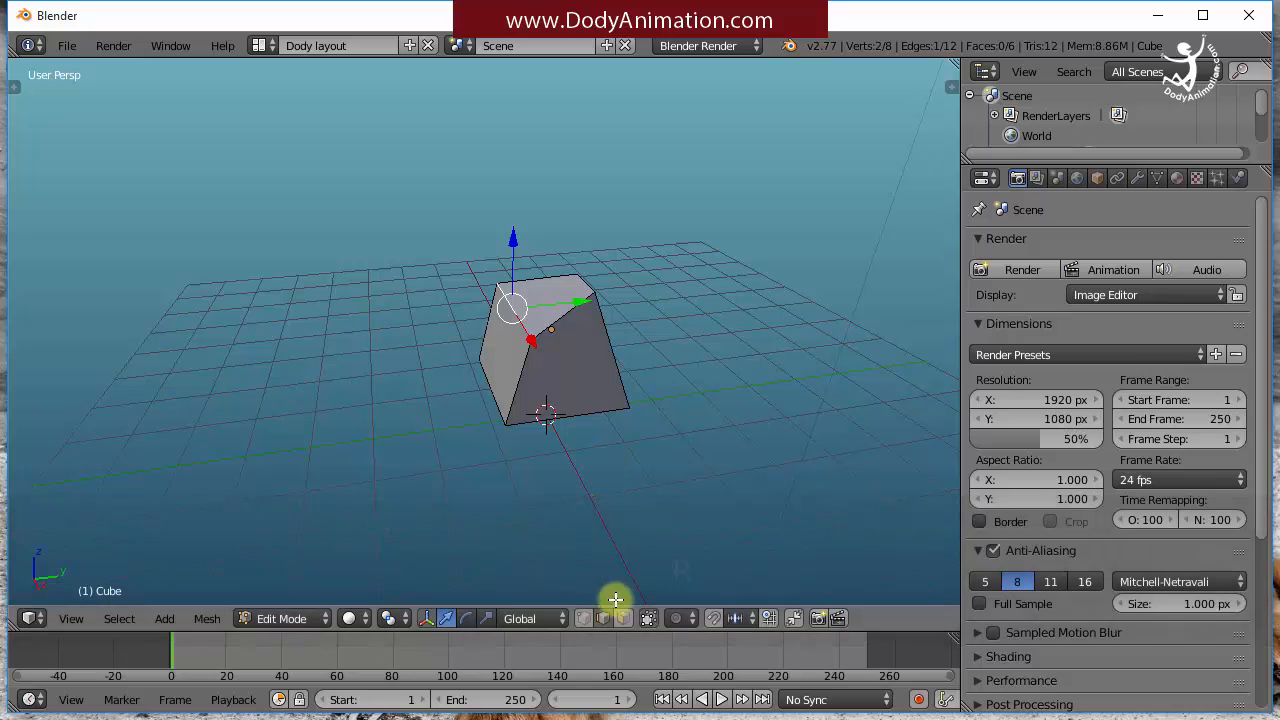
- Switch to face selection and pull the negative-Y side face outward along the Y axis
click(623, 619)
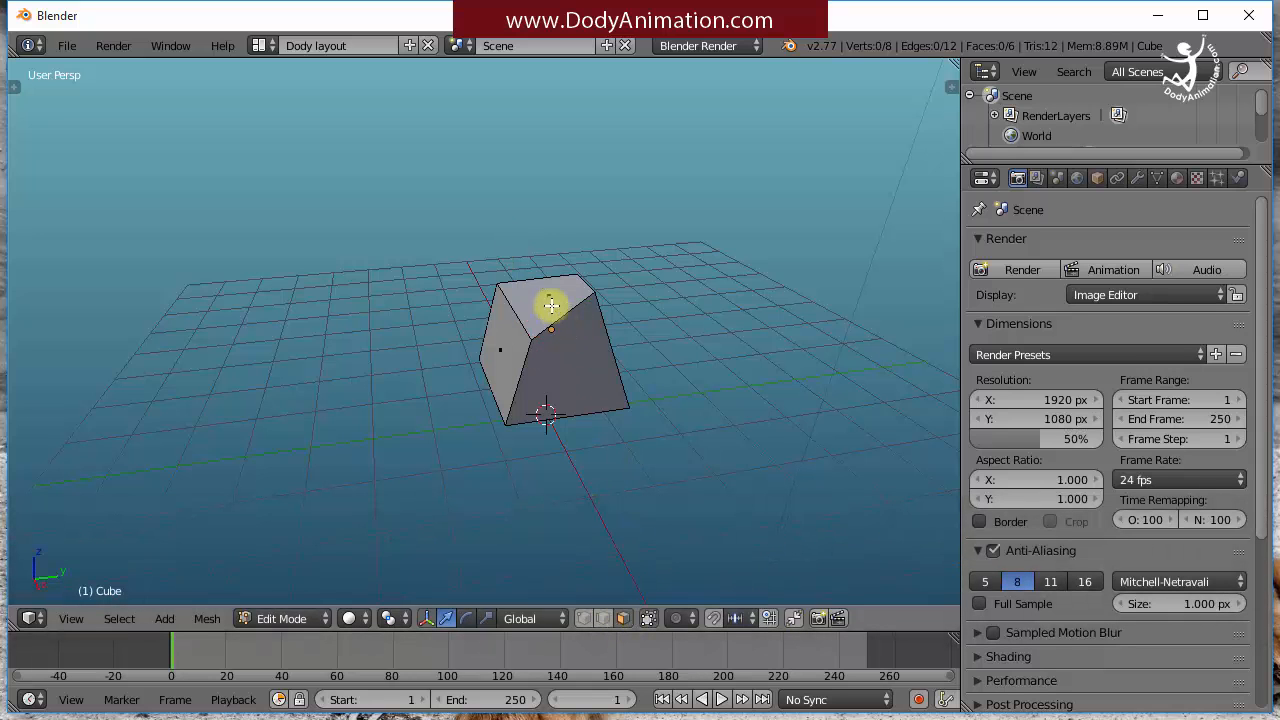
right_click(519, 352)
right_click(519, 352)
drag(555, 347, 476, 372)
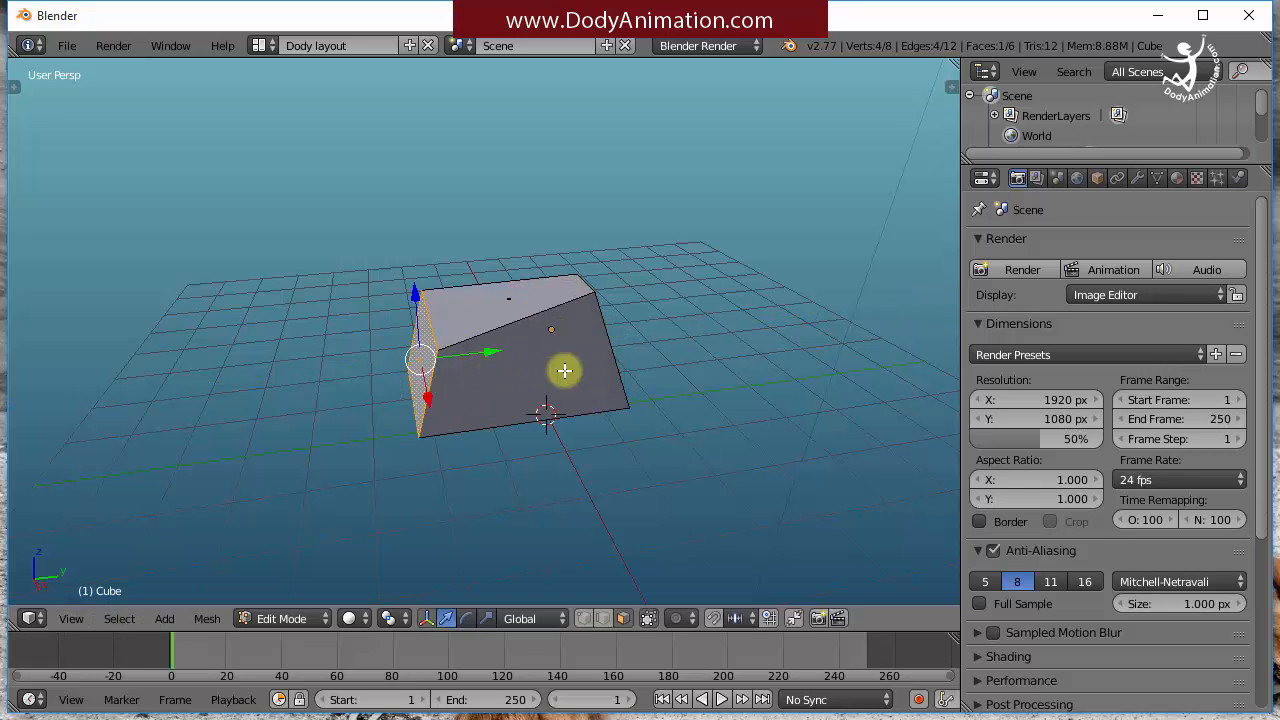
- Try rotating and scaling the selected side face
key(r)
right_click(520, 348)
key(s)
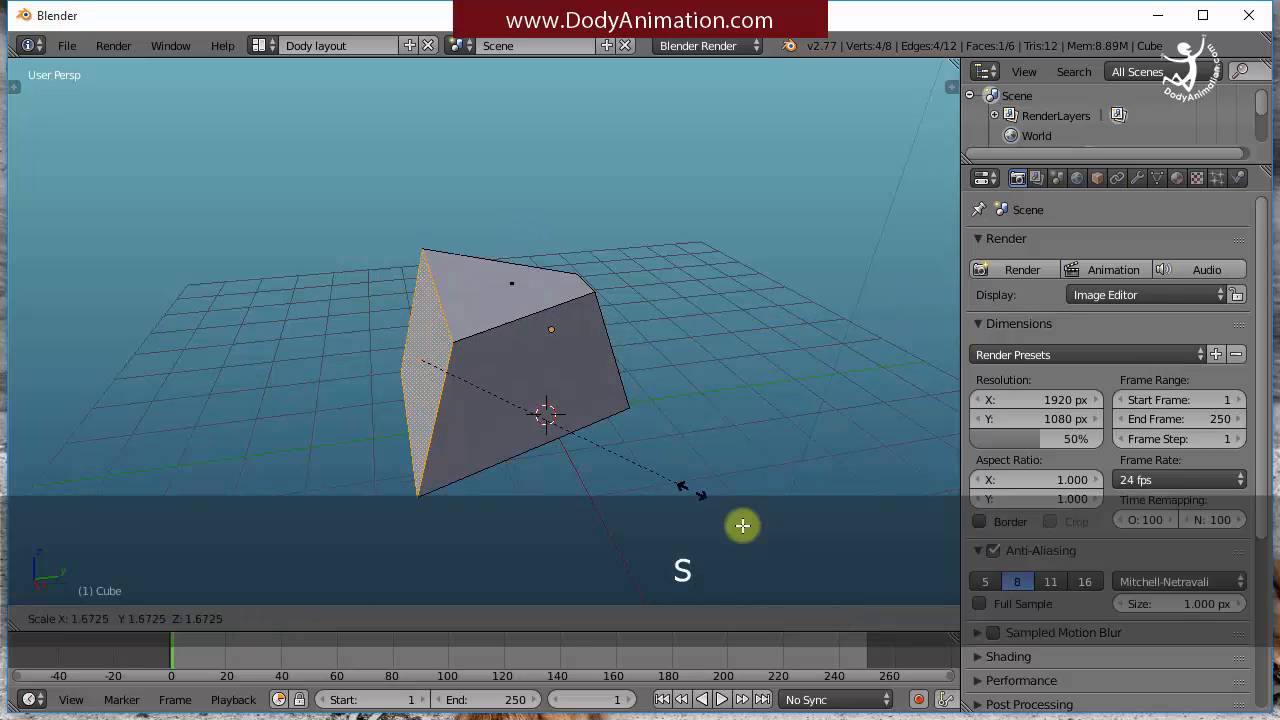
right_click(560, 435)
scroll(543, 437, down, 1)
mouse_move(503, 380)
middle_down()
mouse_move(523, 377)
mouse_move(503, 378)
middle_up()
scroll(503, 378, up, 2)
scroll(503, 378, down, 2)
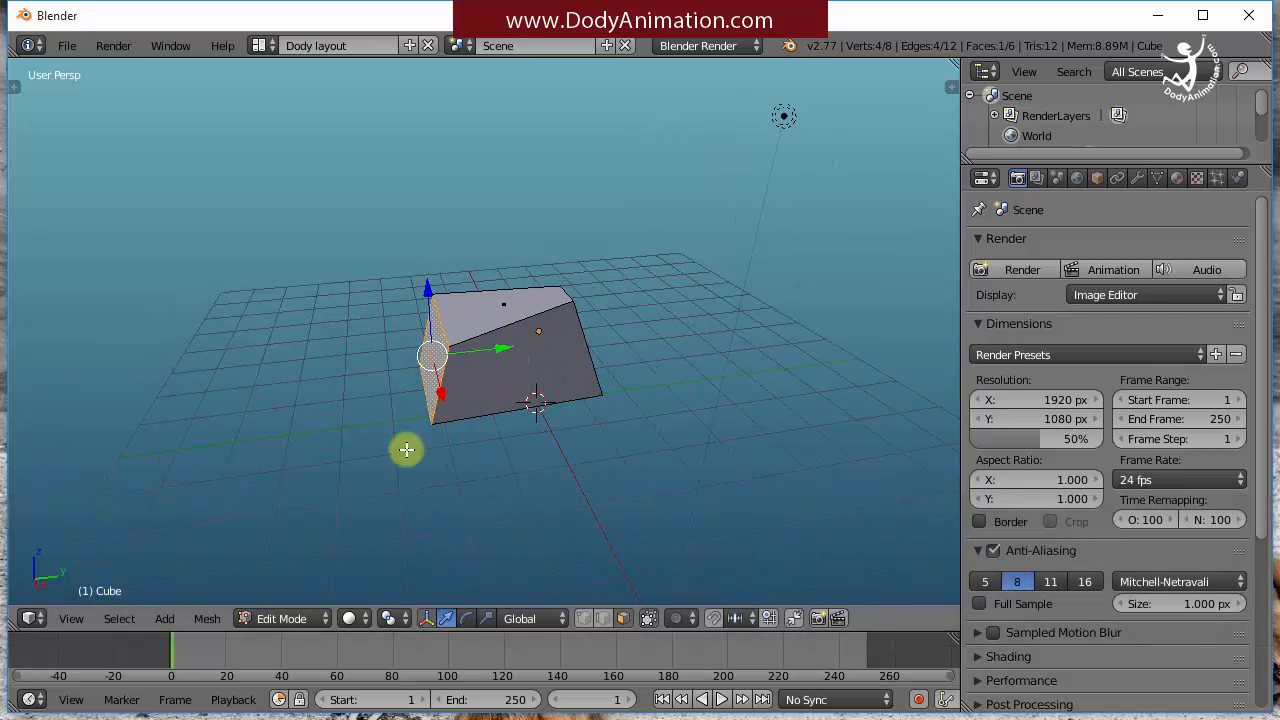
- Return to Object Mode and delete the deformed cube
click(296, 620)
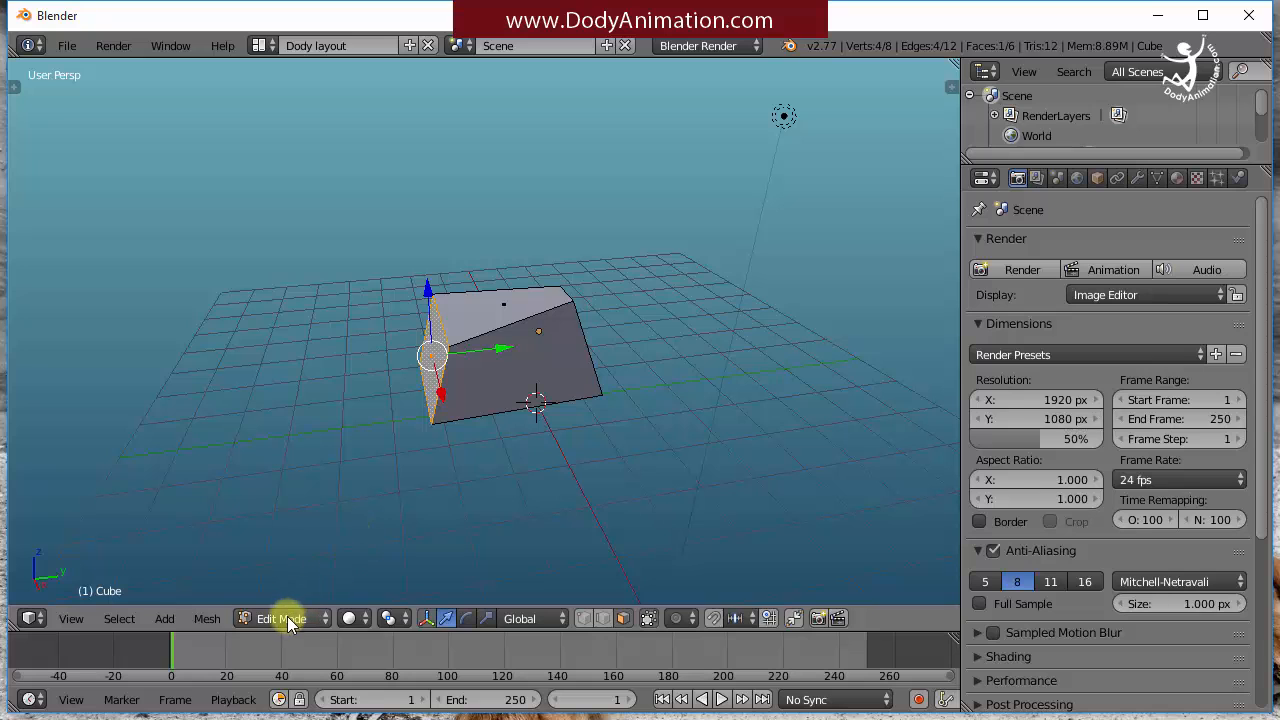
click(287, 618)
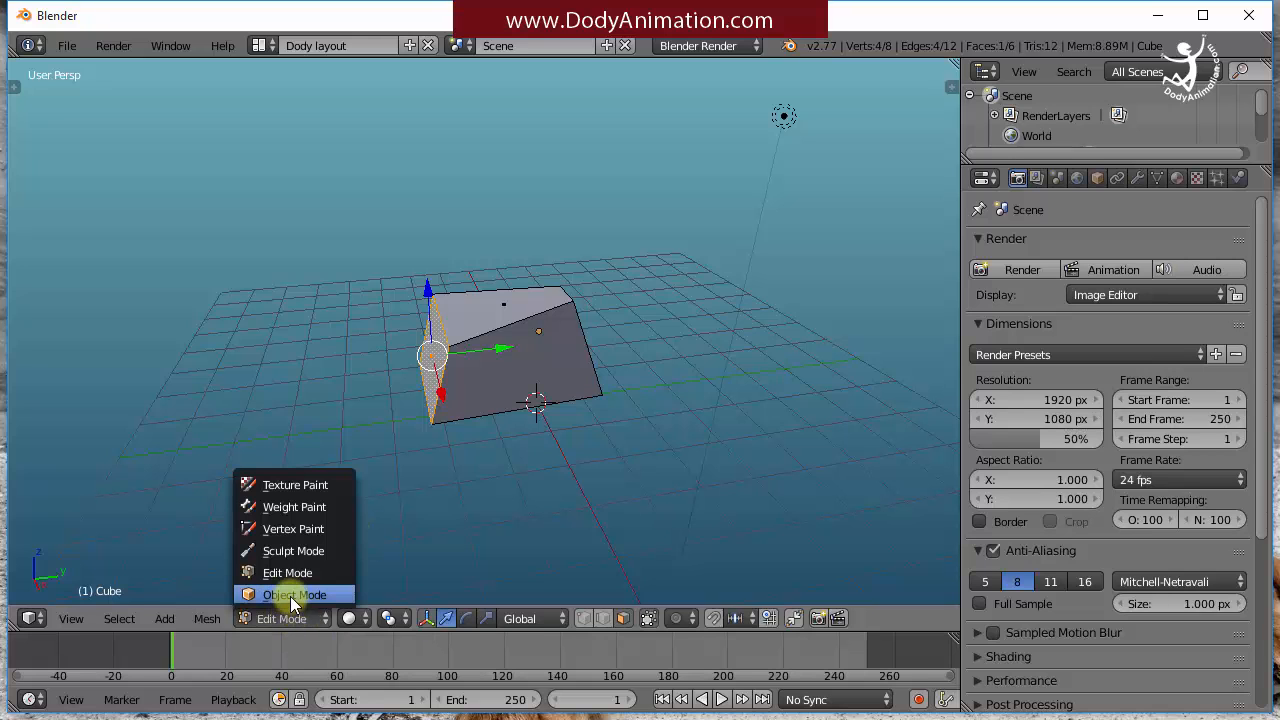
click(290, 596)
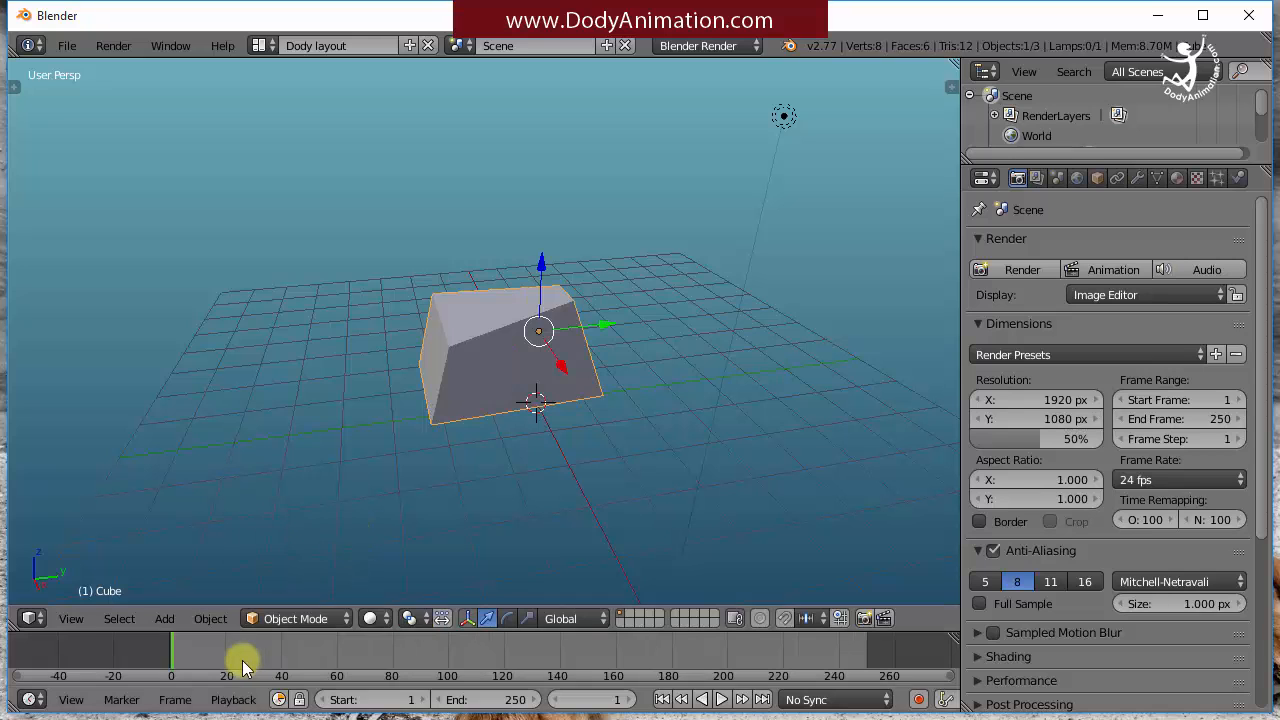
key(x)
click(589, 357)
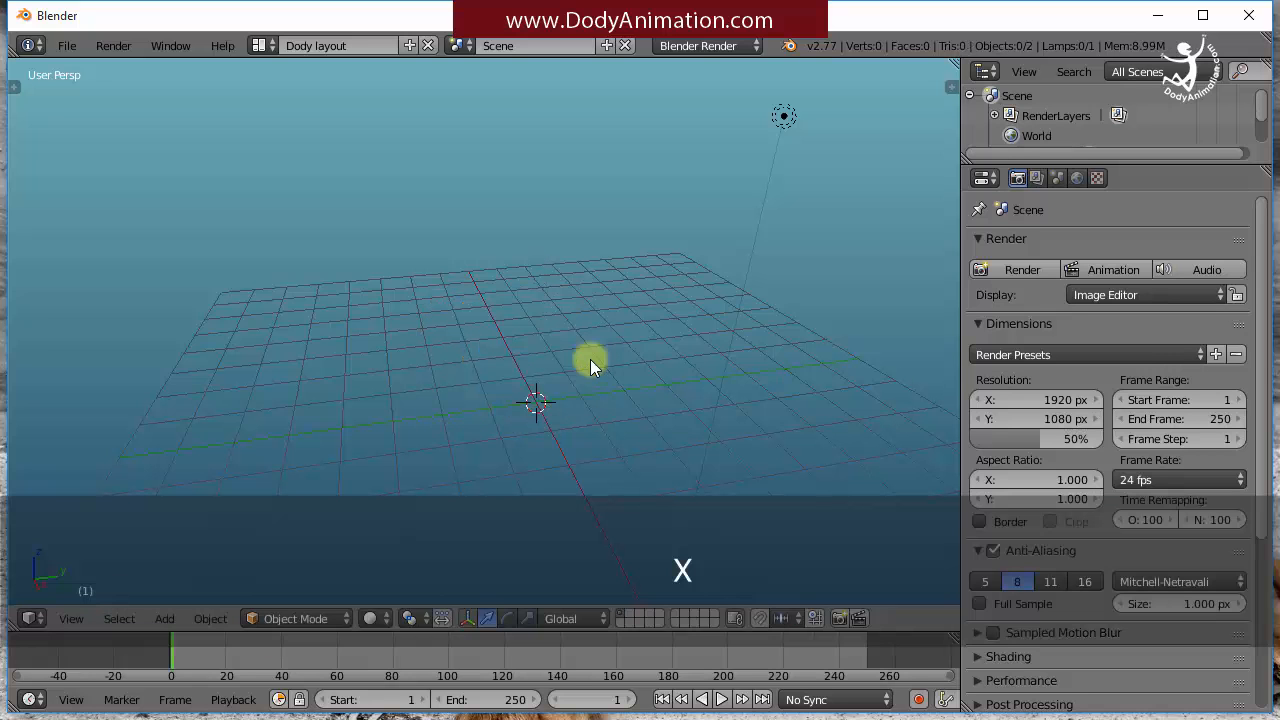
- Add a new cube mesh at the 3D cursor
click(166, 617)
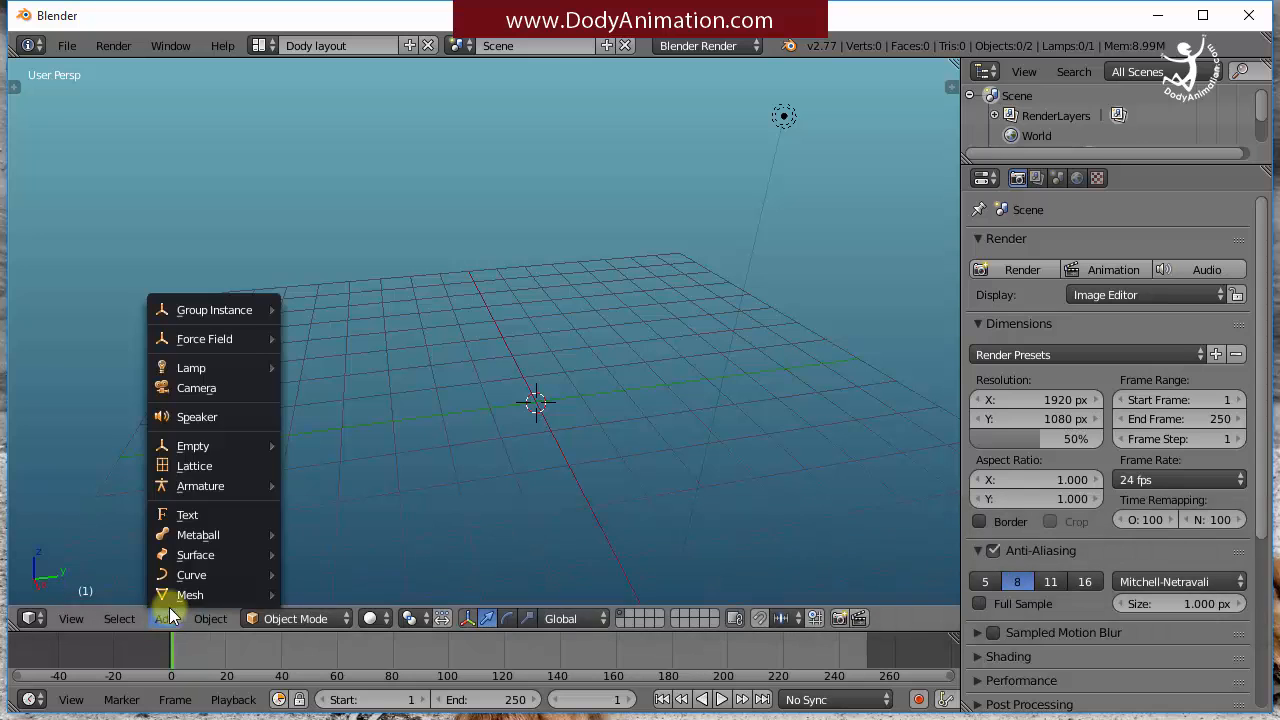
mouse_move(182, 596)
click(335, 426)
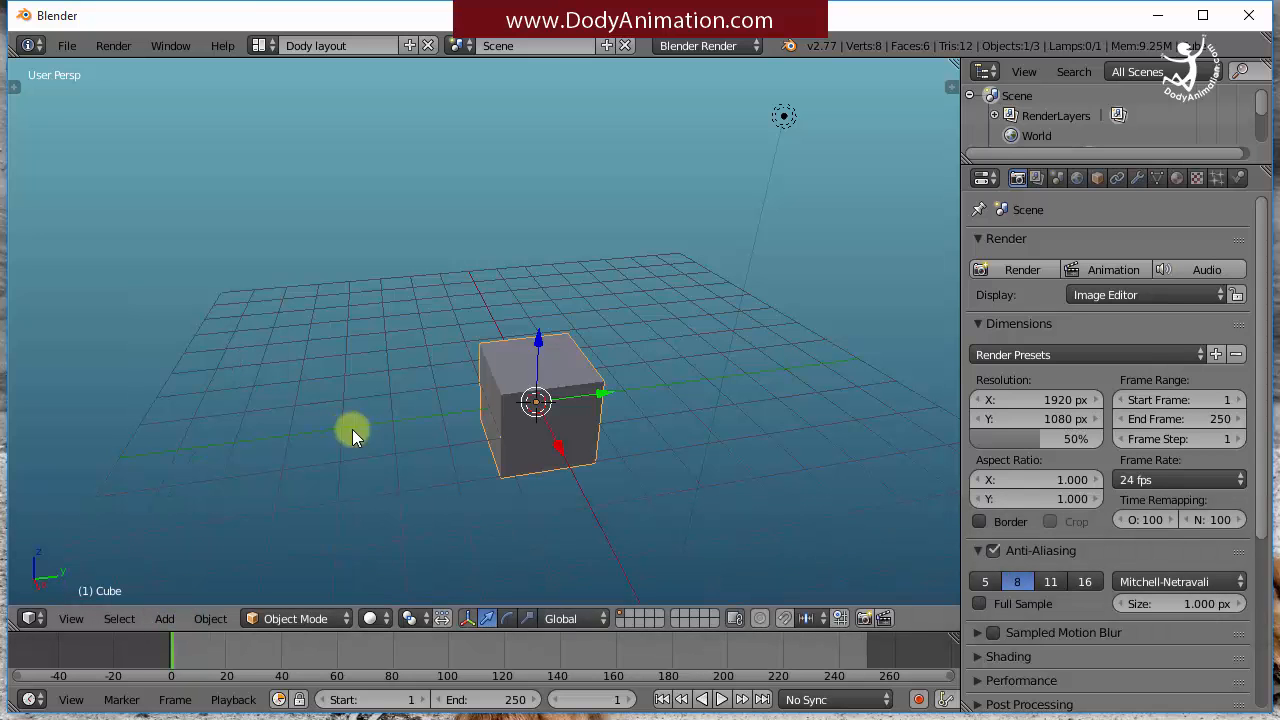
- Move the new cube up along the Z axis by about 1.2 units
key(g)
key(z)
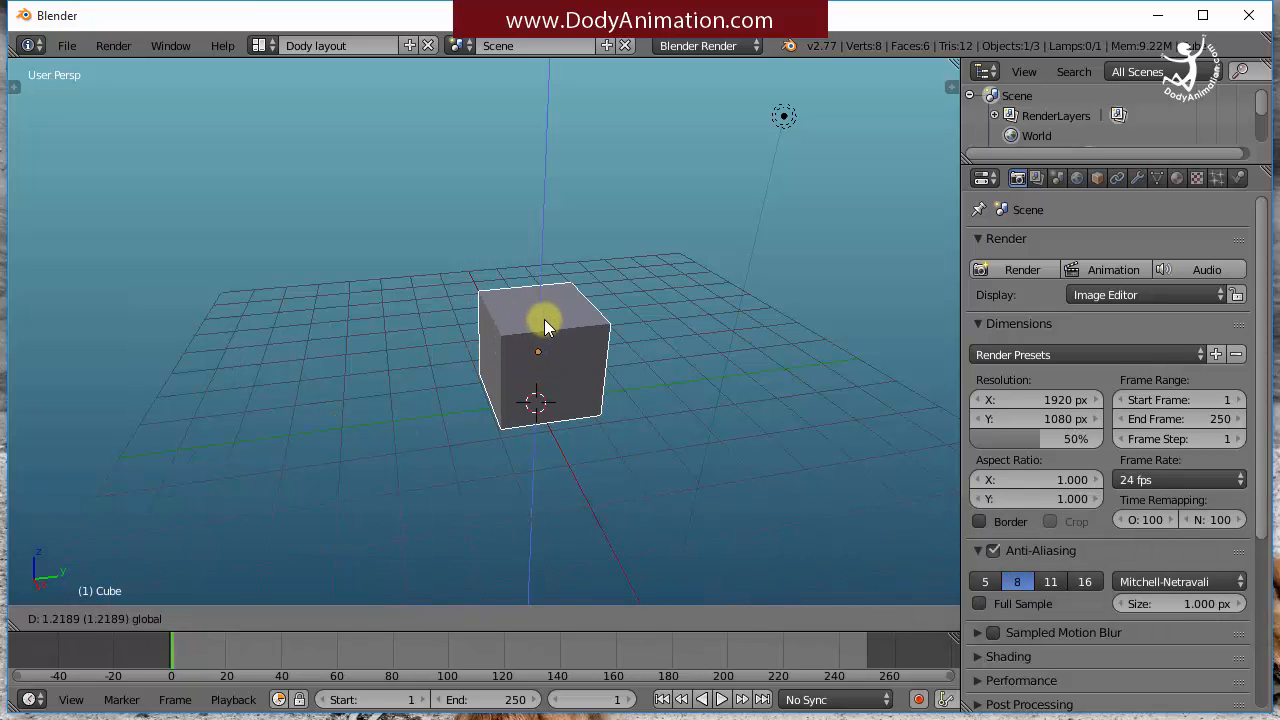
click(546, 319)
middle_drag(560, 320, 569, 361)
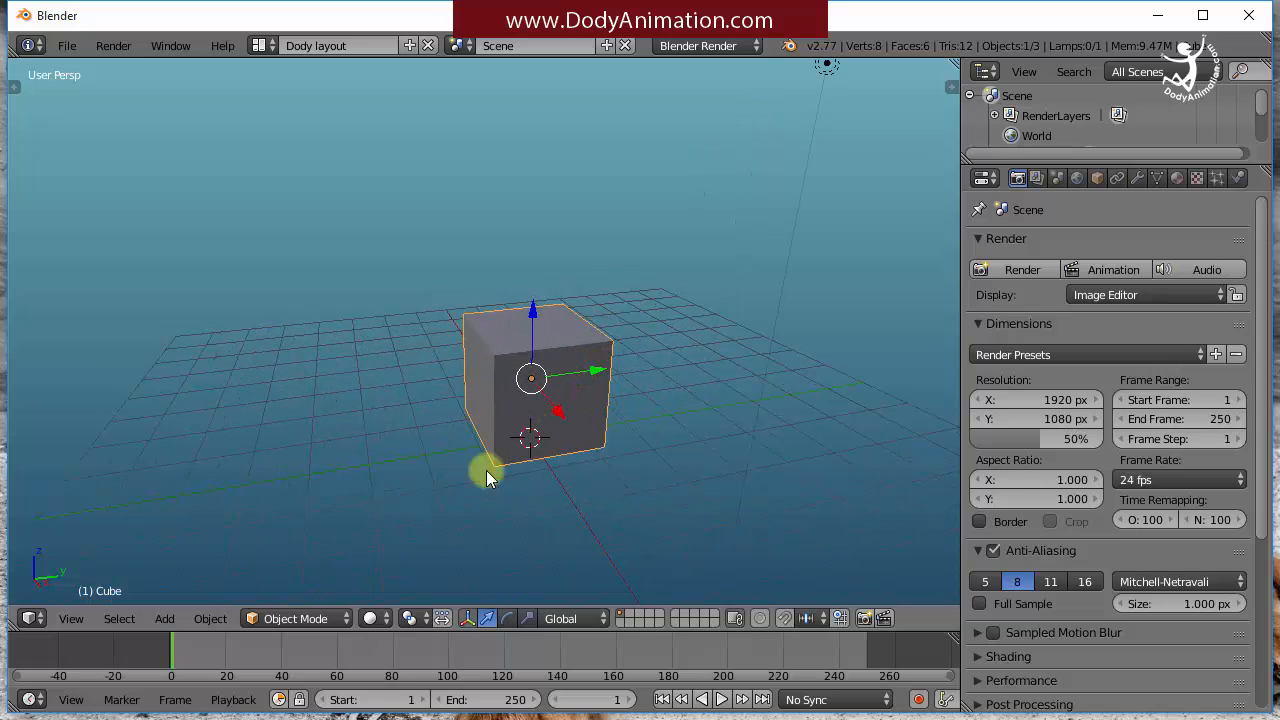
- Switch the cube to Edit Mode and deselect all of its geometry
click(298, 618)
click(300, 571)
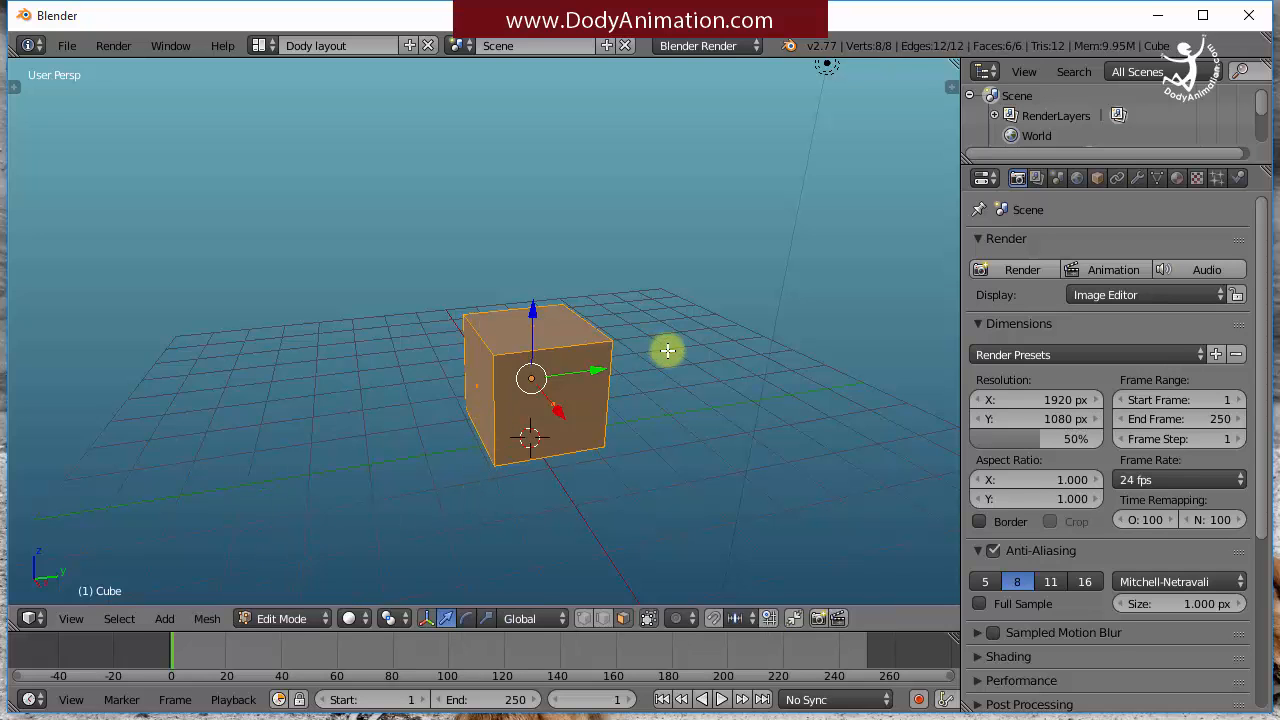
key(a)
key(a)
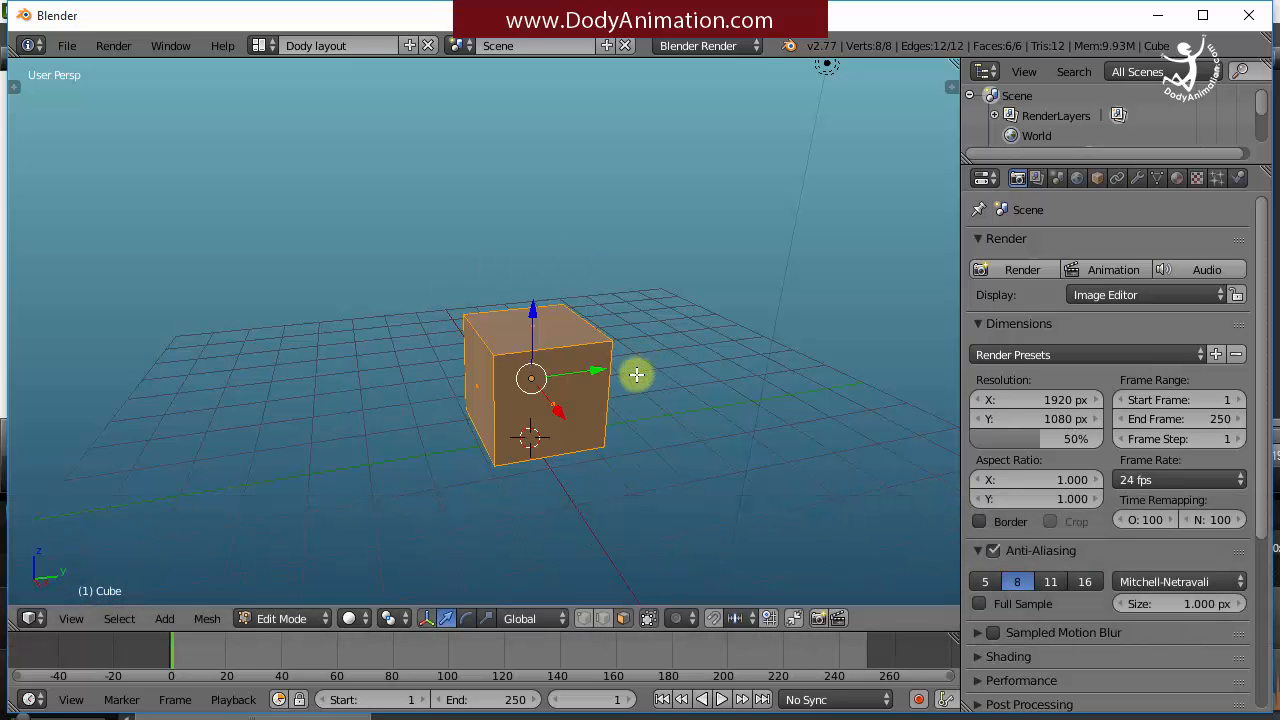
middle_drag(606, 400, 637, 403)
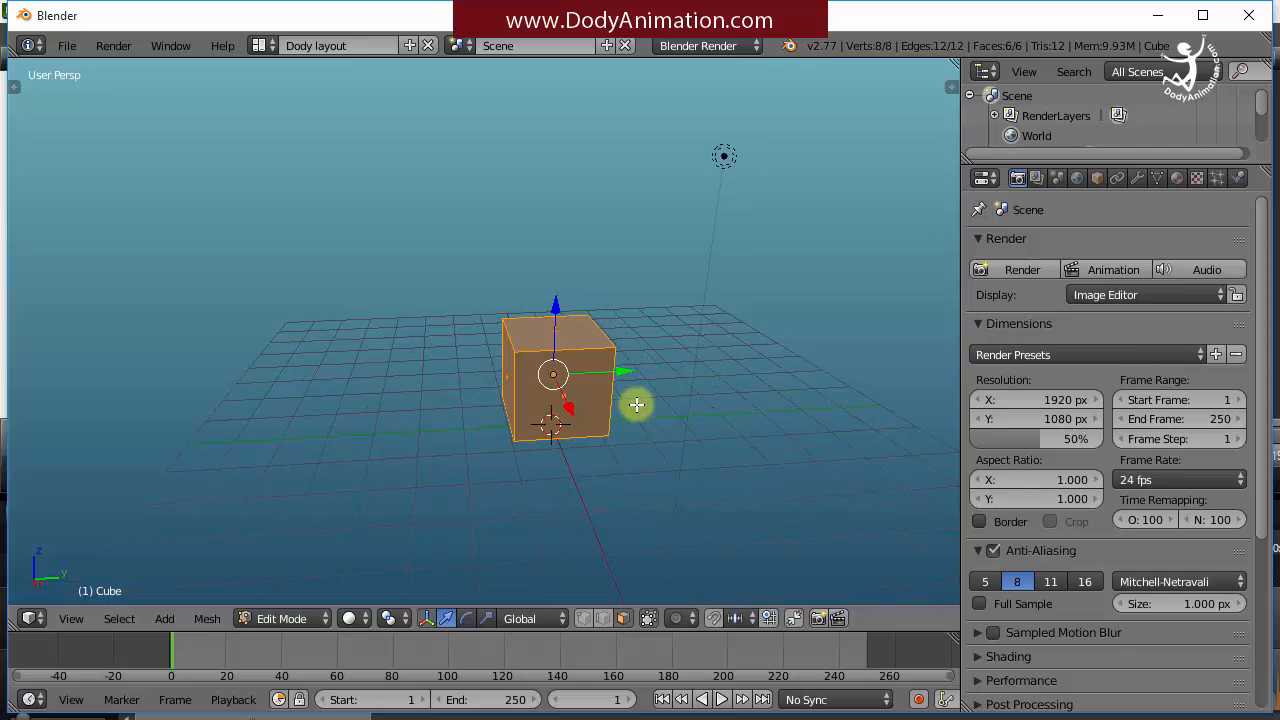
key(a)
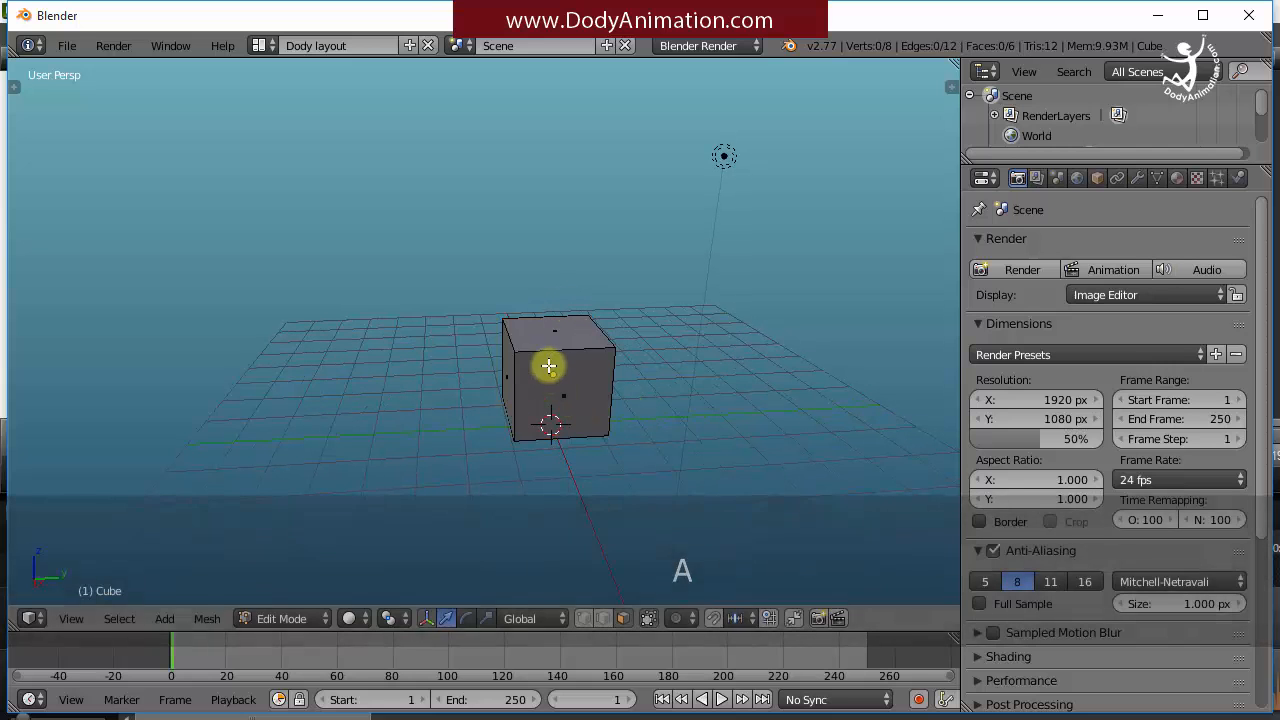
- Select the cube's top face and lower it along the Z axis
scroll(635, 369, up, 2)
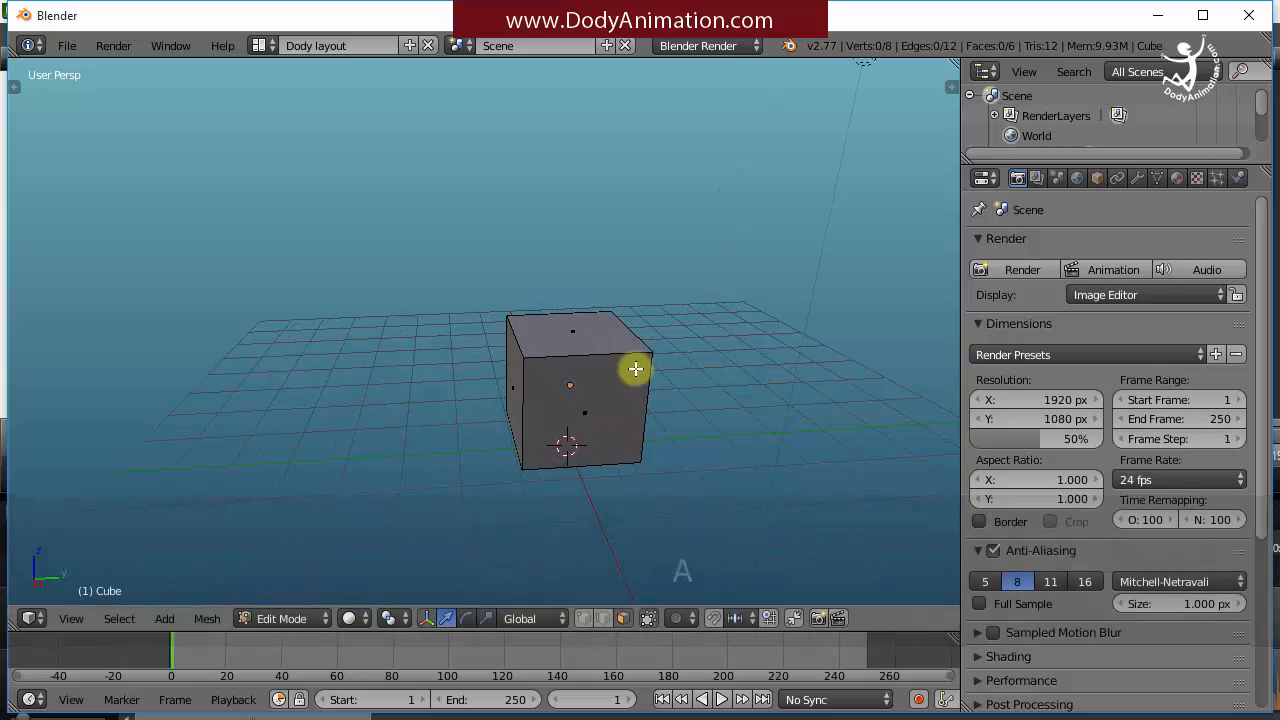
right_click(568, 386)
right_click(575, 335)
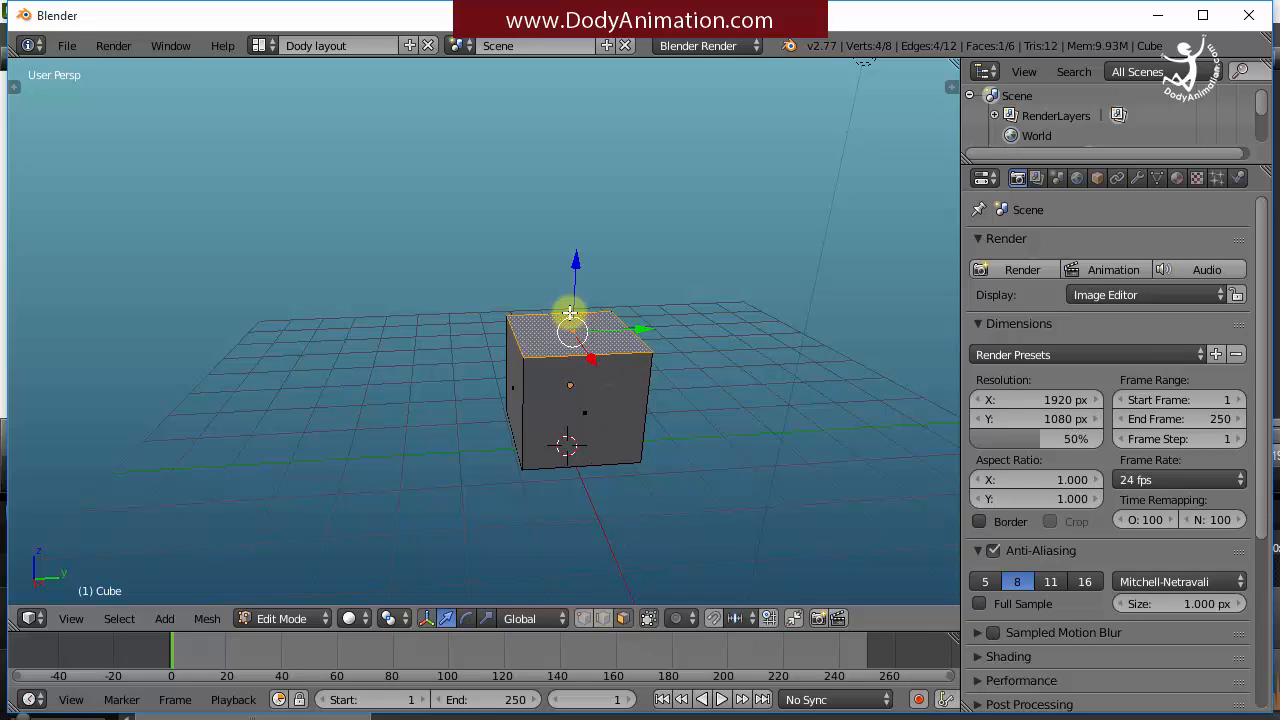
drag(575, 298, 581, 376)
mouse_move(581, 376)
middle_down()
mouse_move(631, 377)
mouse_move(591, 394)
middle_up()
mouse_move(509, 381)
mouse_down()
mouse_move(509, 243)
mouse_move(512, 378)
mouse_move(531, 371)
mouse_move(480, 409)
mouse_move(540, 331)
mouse_move(605, 438)
mouse_move(497, 457)
mouse_move(510, 382)
mouse_up()
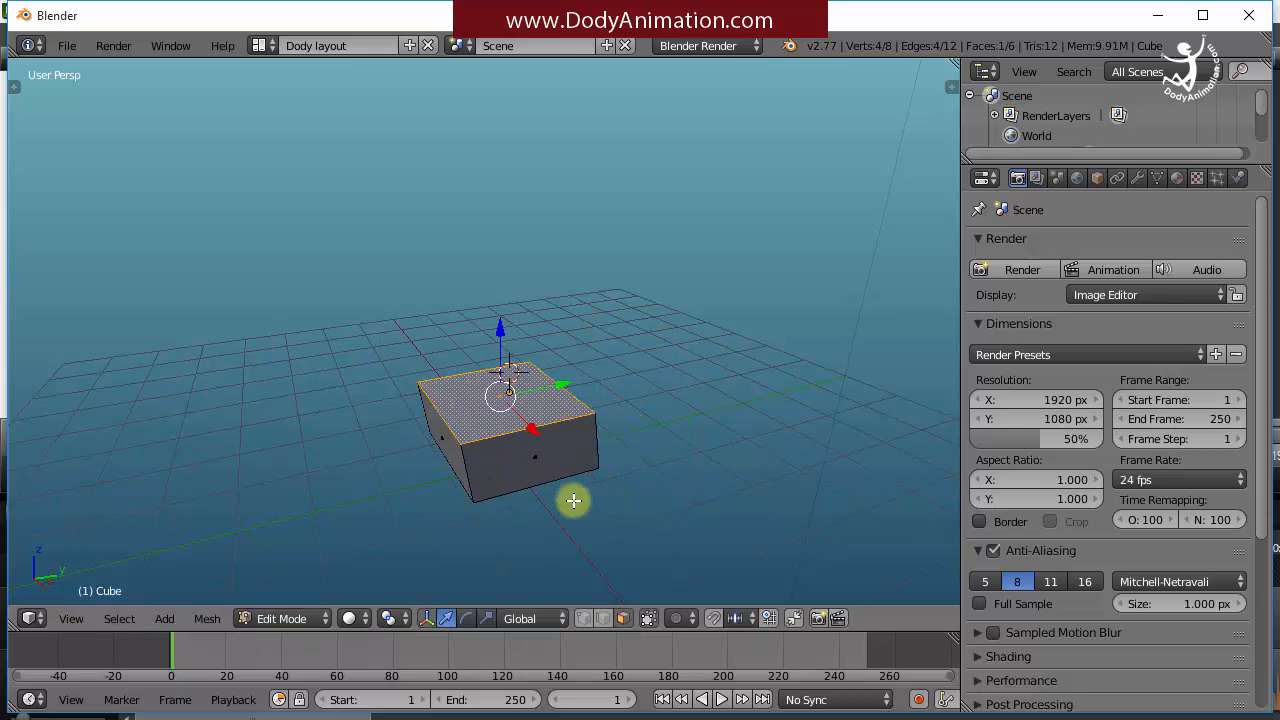
- Undo the last move of the top face and lower it along Z until the block is a thin slab
middle_drag(651, 425, 640, 424)
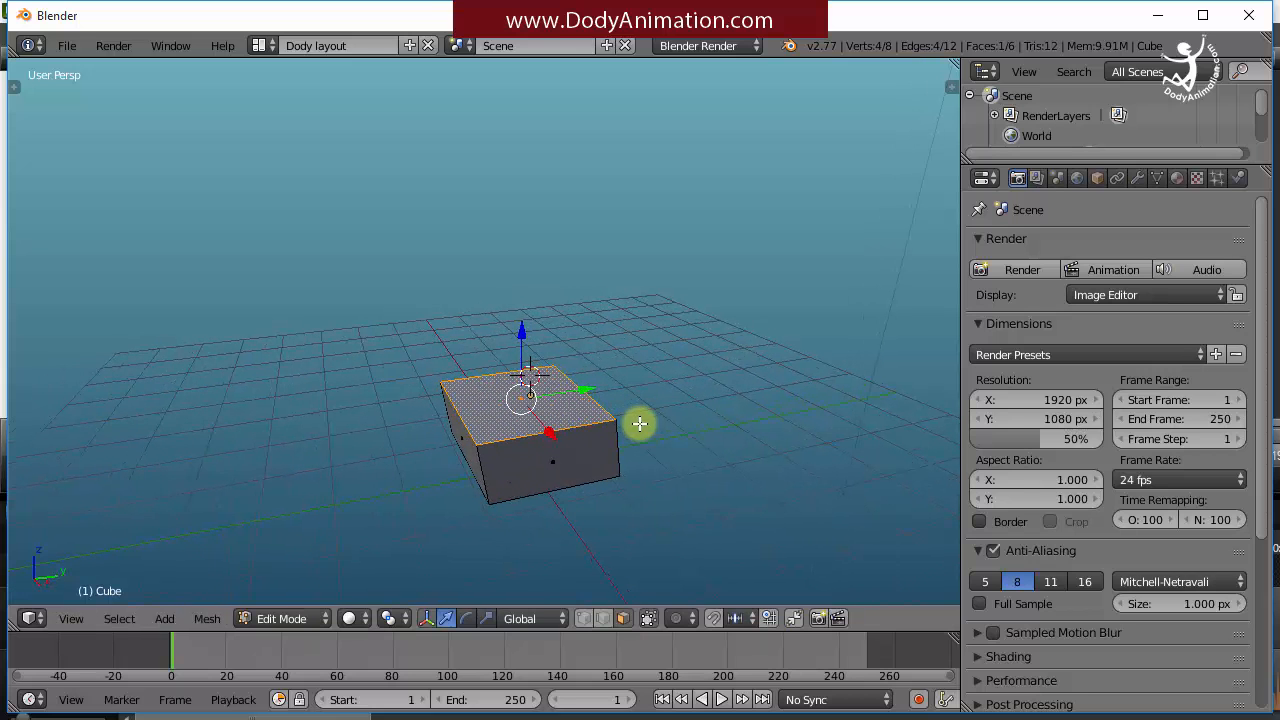
key(ctrl)
key(ctrl+z)
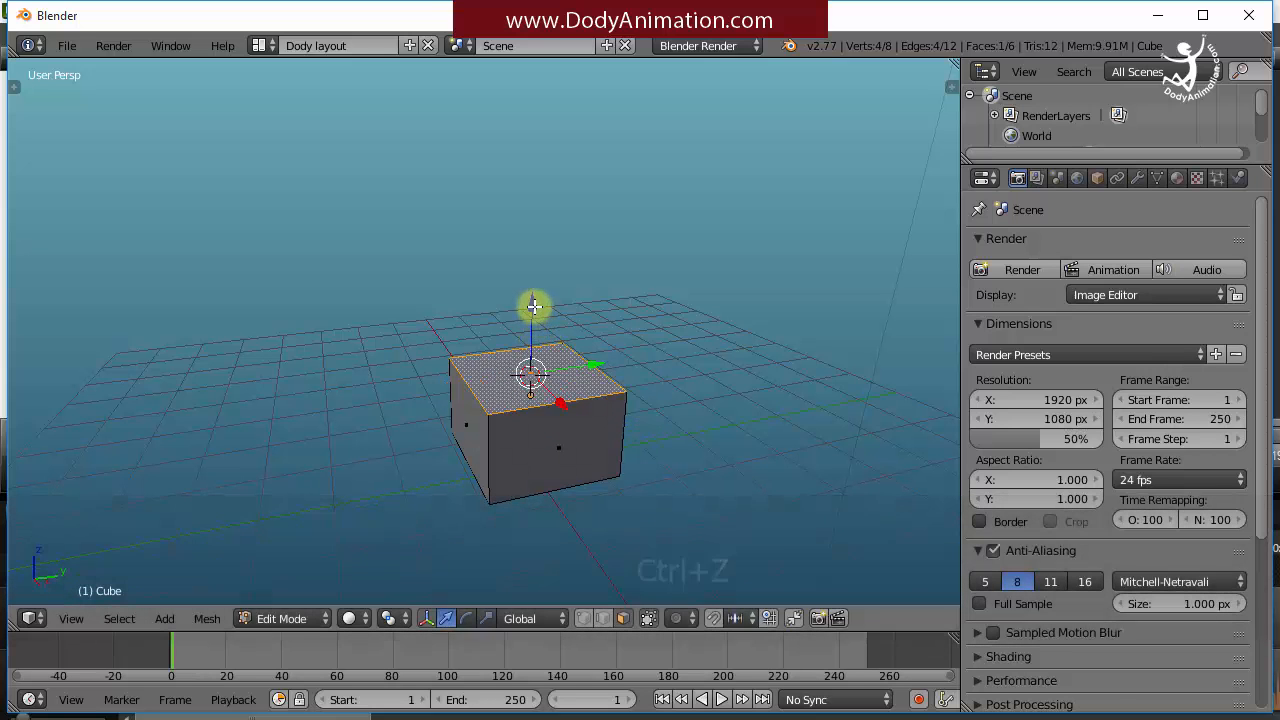
drag(533, 302, 537, 378)
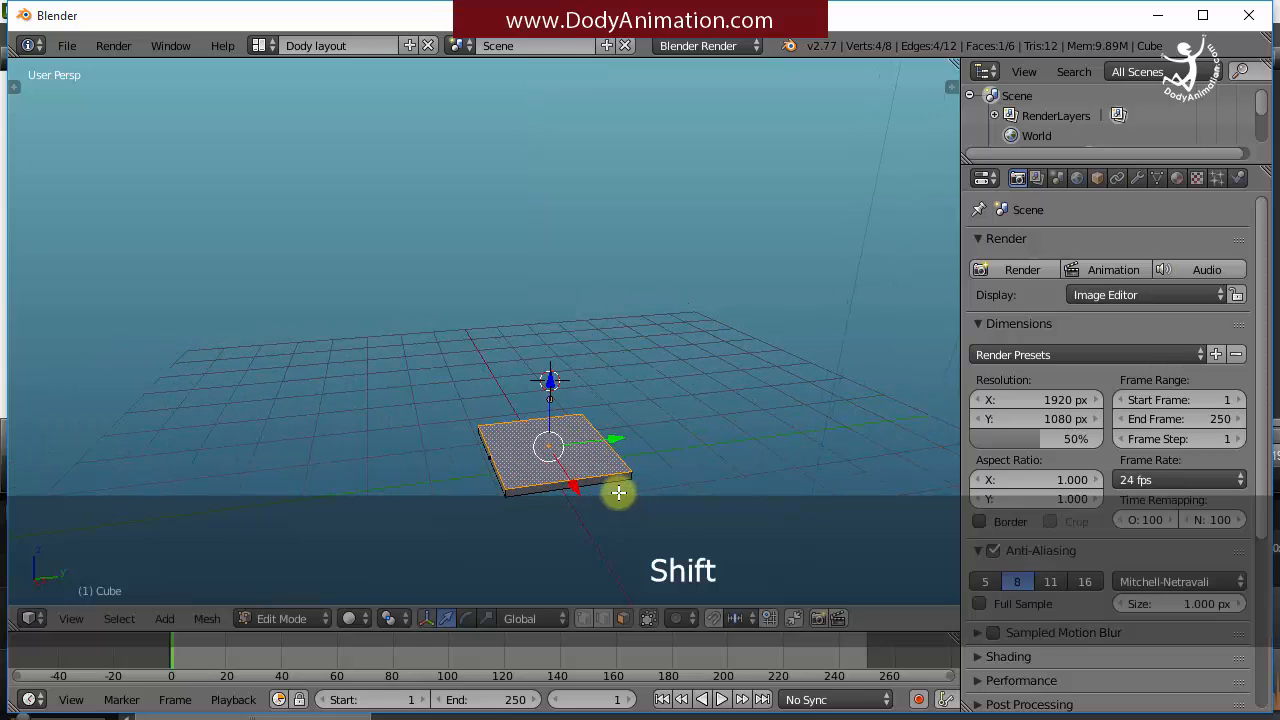
shift+middle_drag(617, 491, 537, 420)
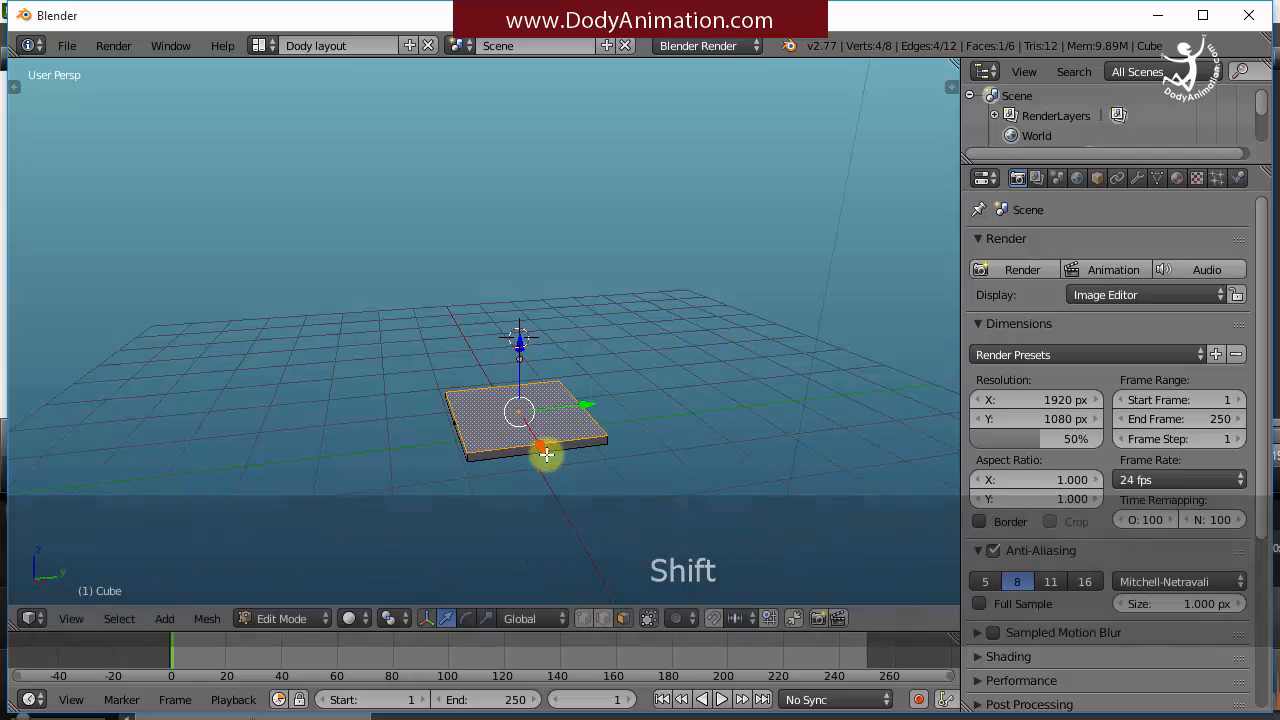
scroll(546, 449, down, 1)
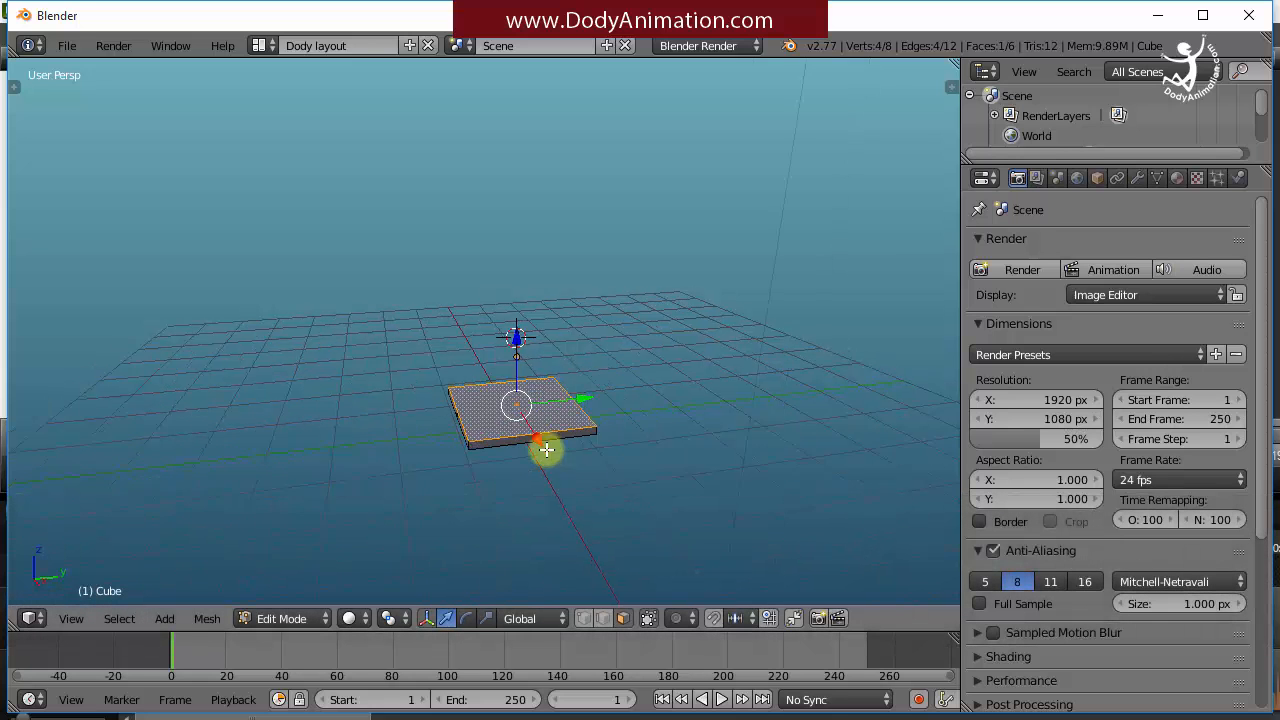
scroll(546, 449, up, 3)
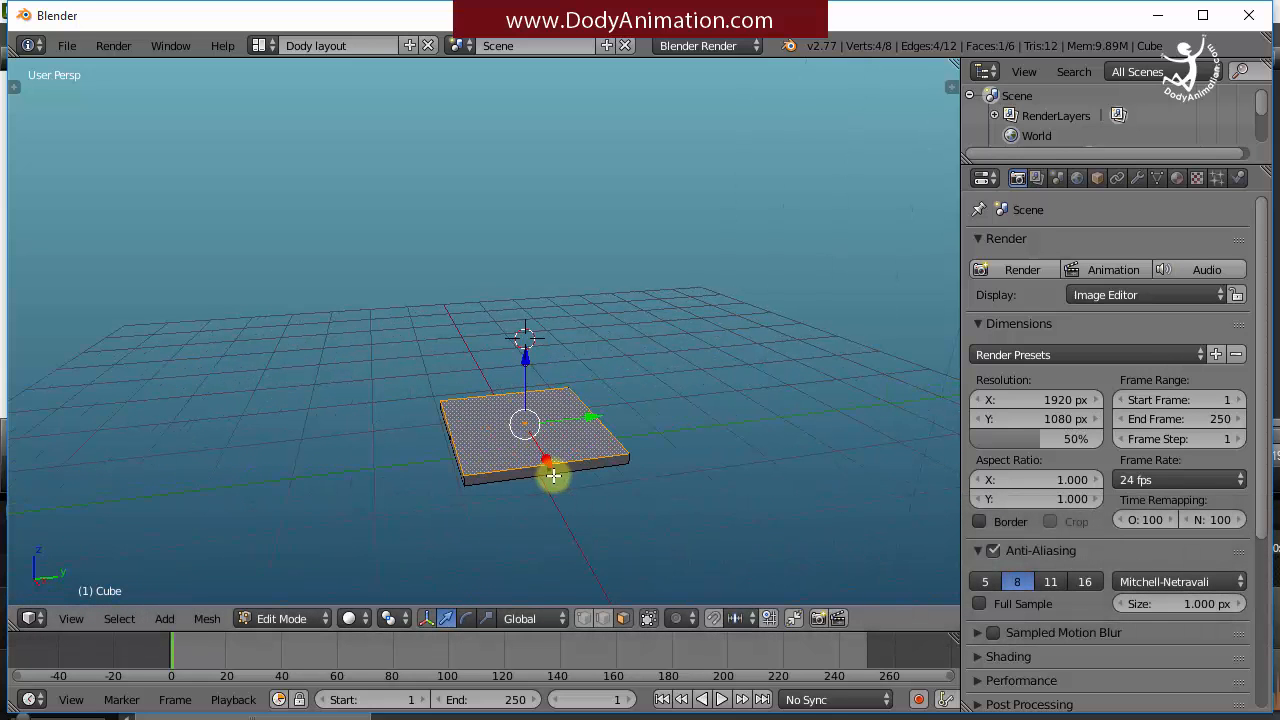
- Select the slab's entire mesh and scale it along the Y axis by about 2.4
key(a)
key(a)
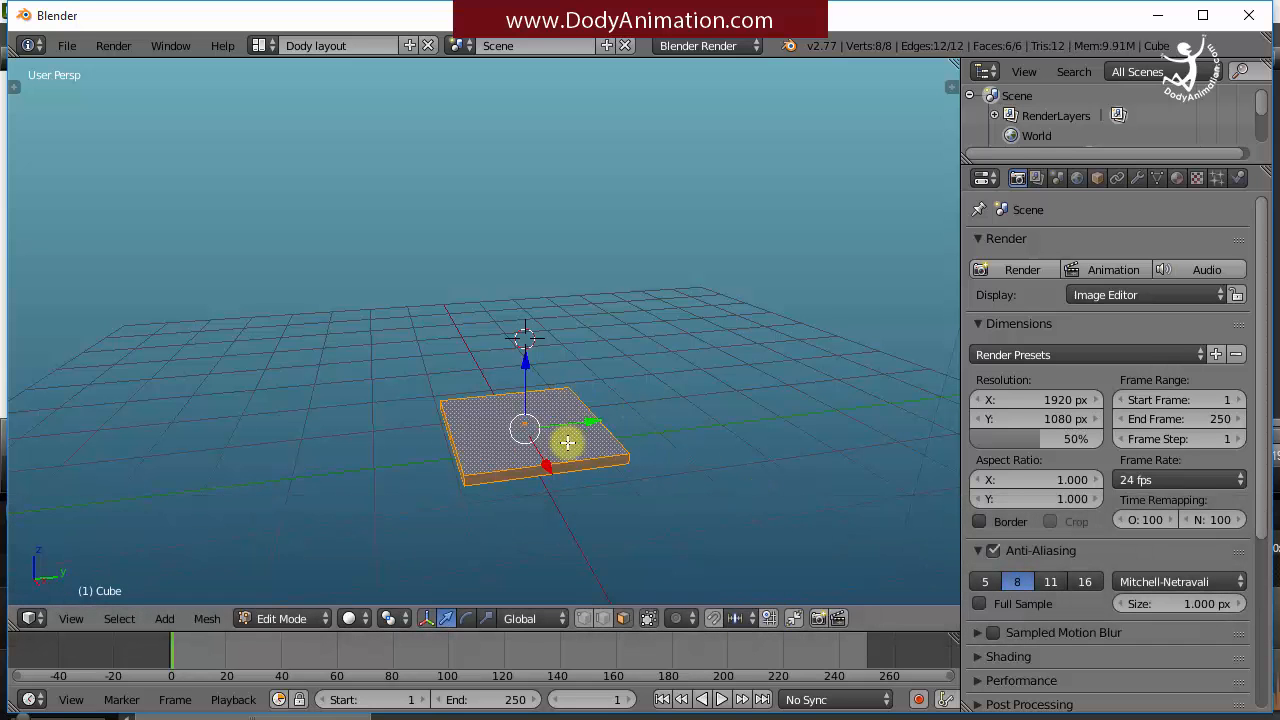
middle_drag(566, 443, 592, 413)
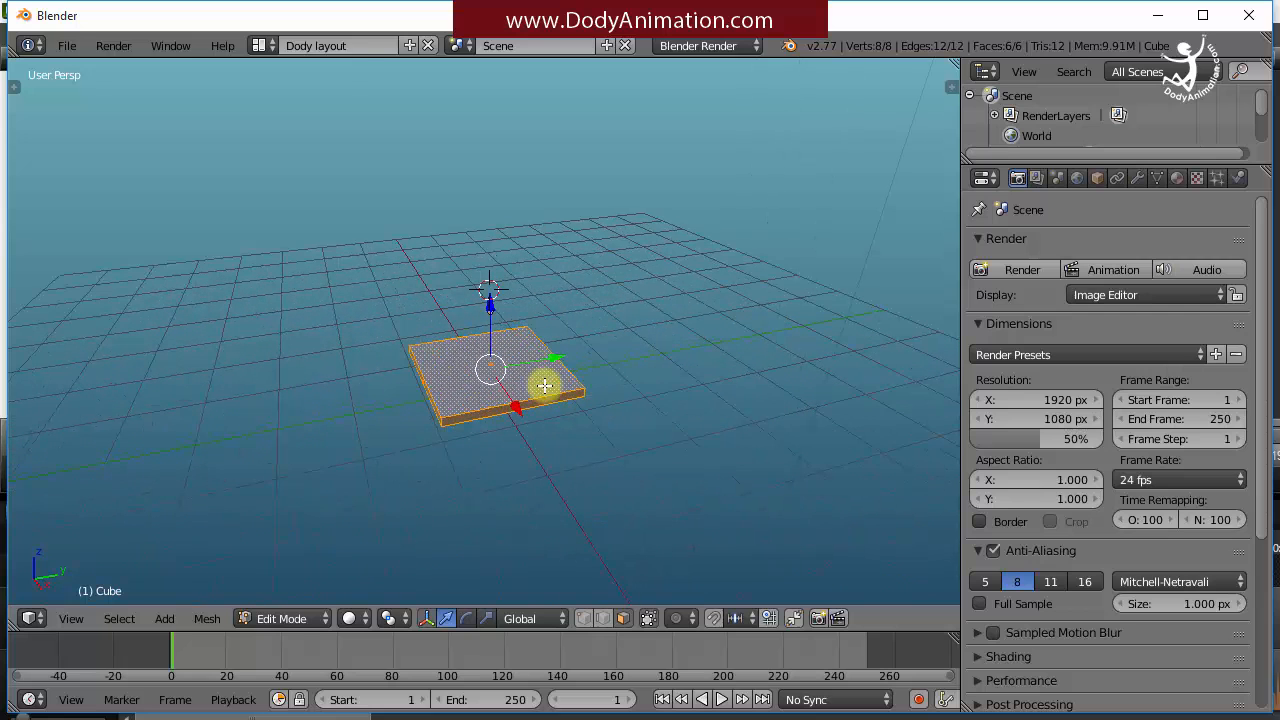
middle_drag(471, 400, 582, 302)
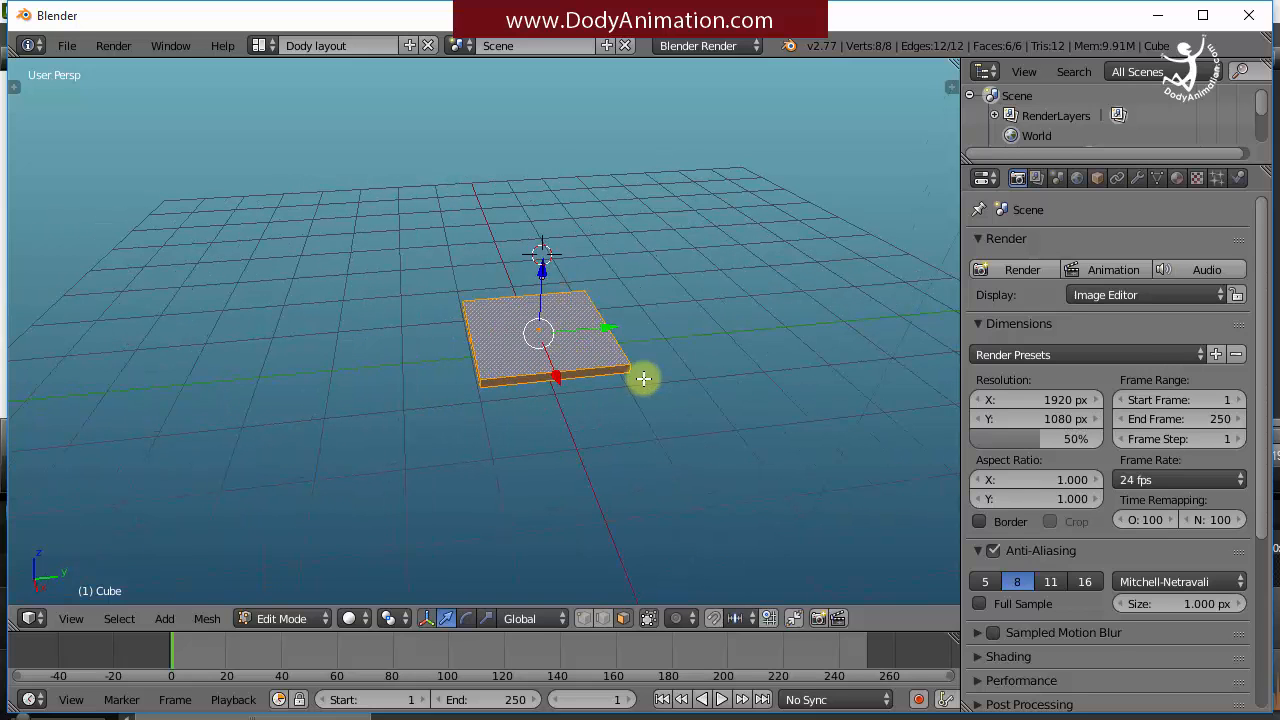
key(s)
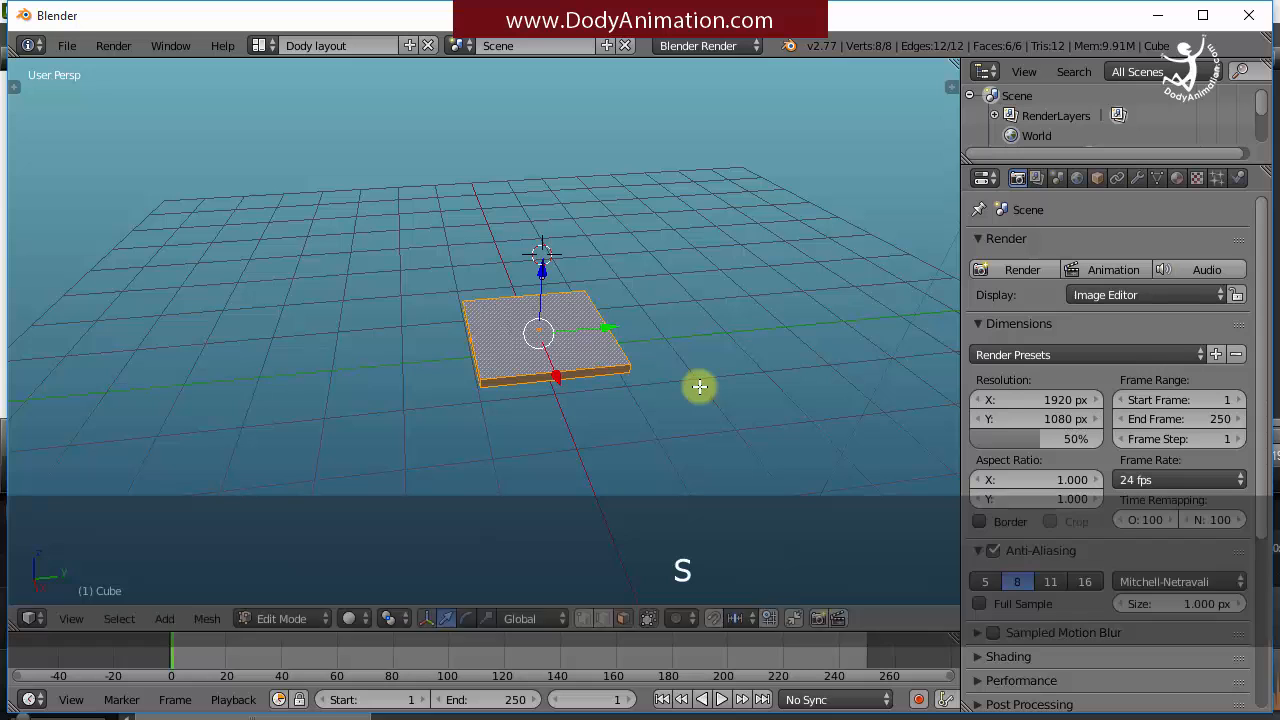
key(y)
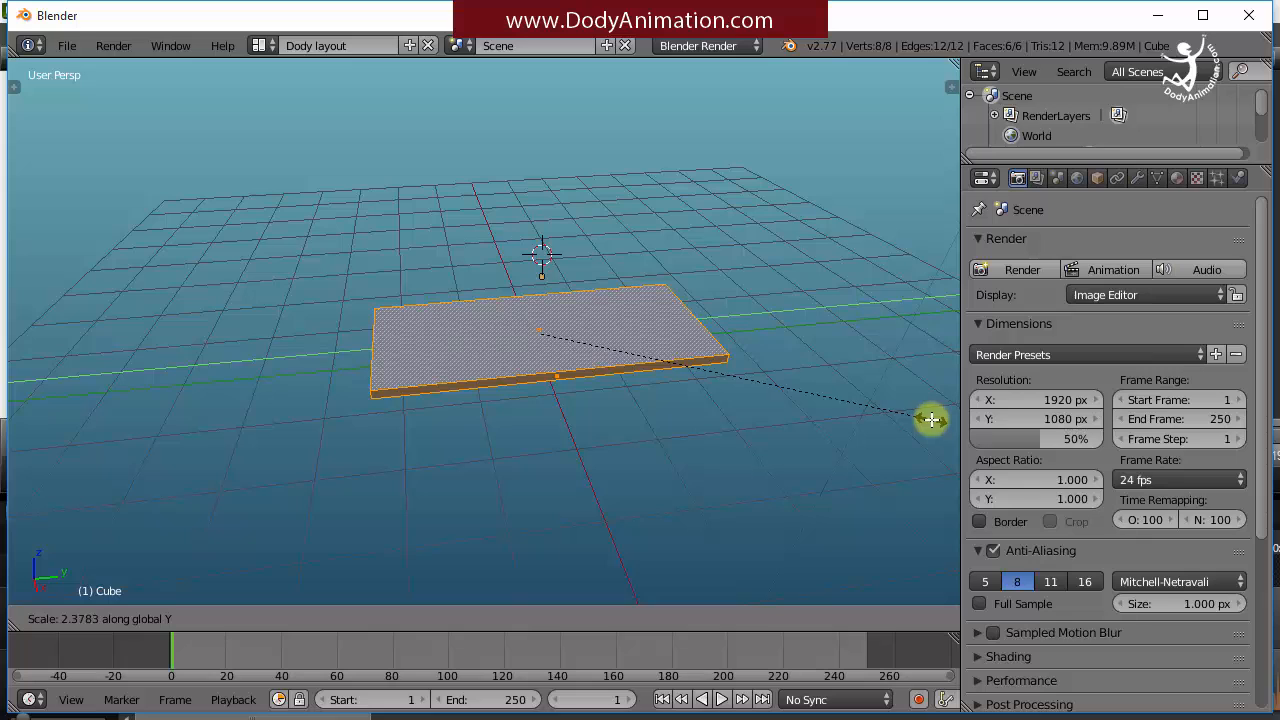
click(931, 420)
- Scale the whole slab down slightly along the Y axis to shorten its length
middle_drag(483, 306, 504, 325)
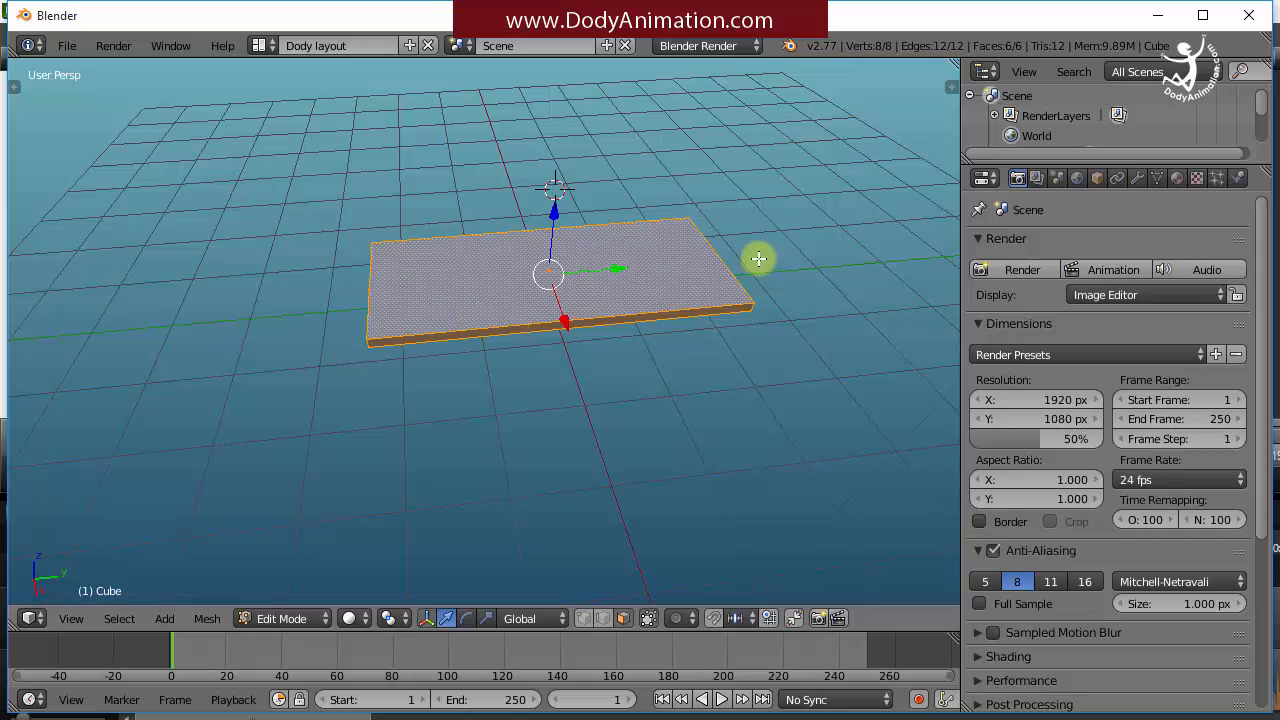
scroll(654, 337, down, 2)
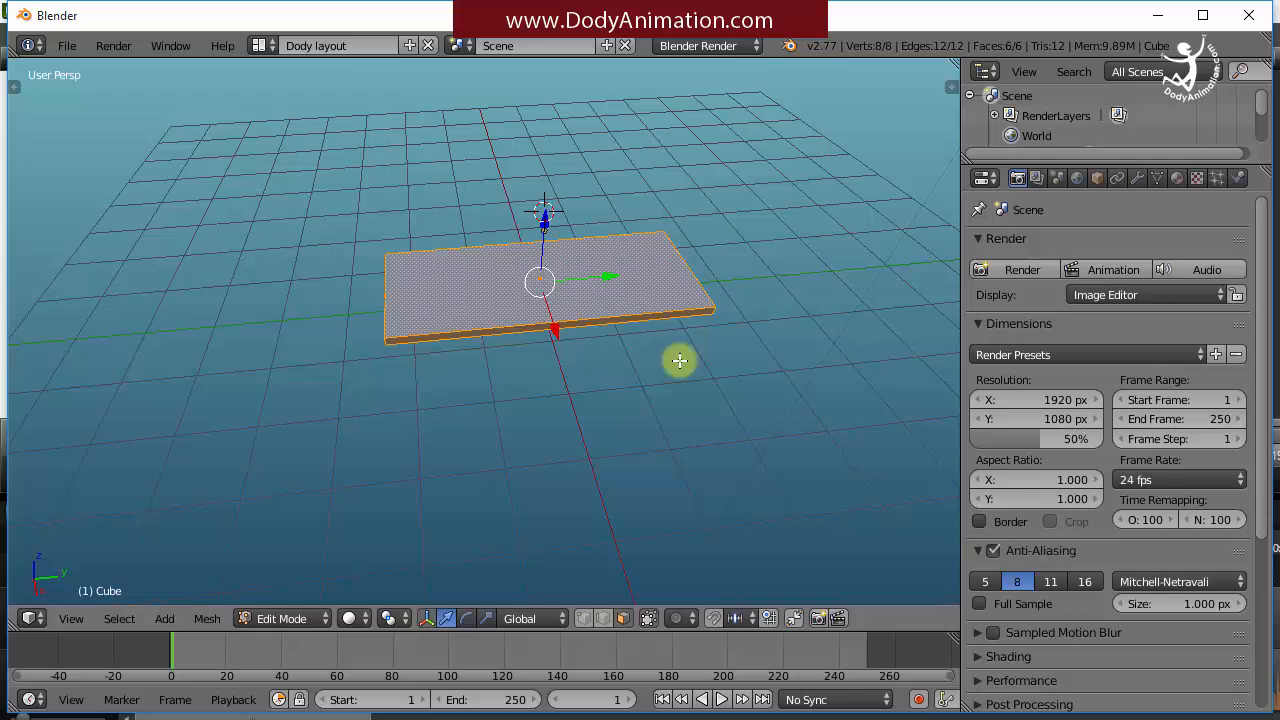
key(s)
key(y)
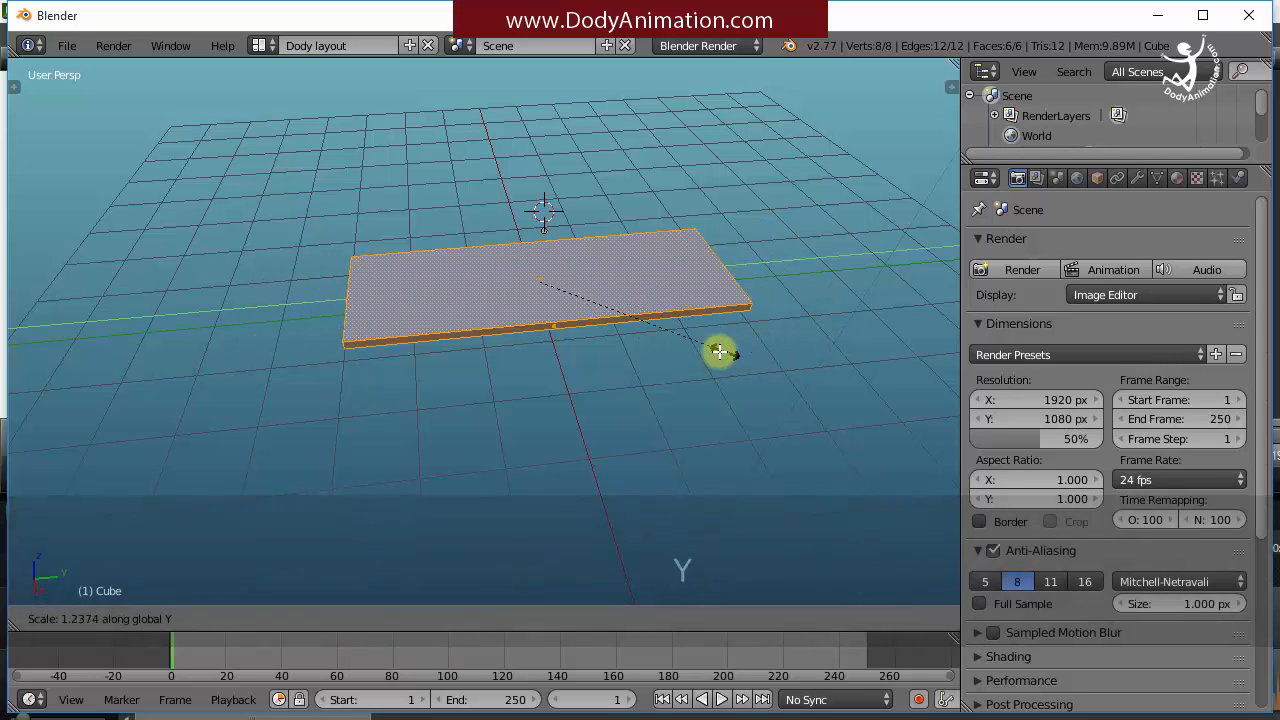
click(662, 357)
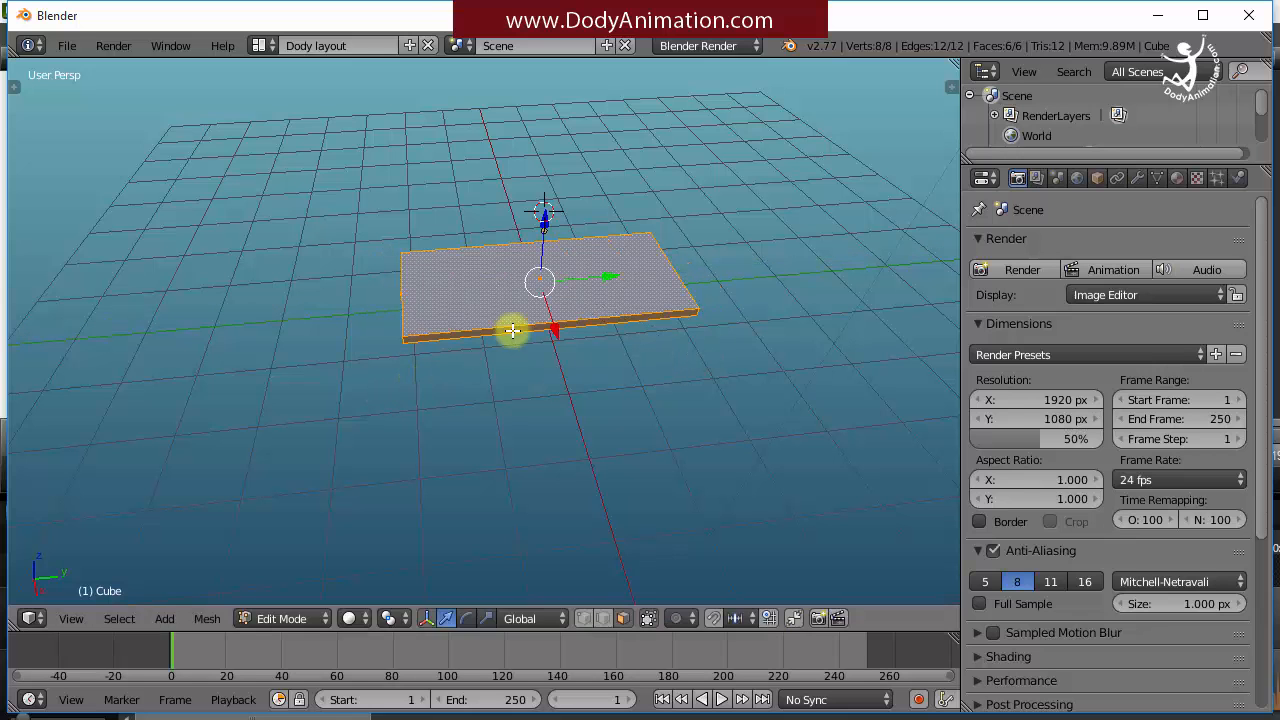
- Deselect everything and add a loop cut with 2 evenly spaced cuts across the slab's length, without sliding them
key(a)
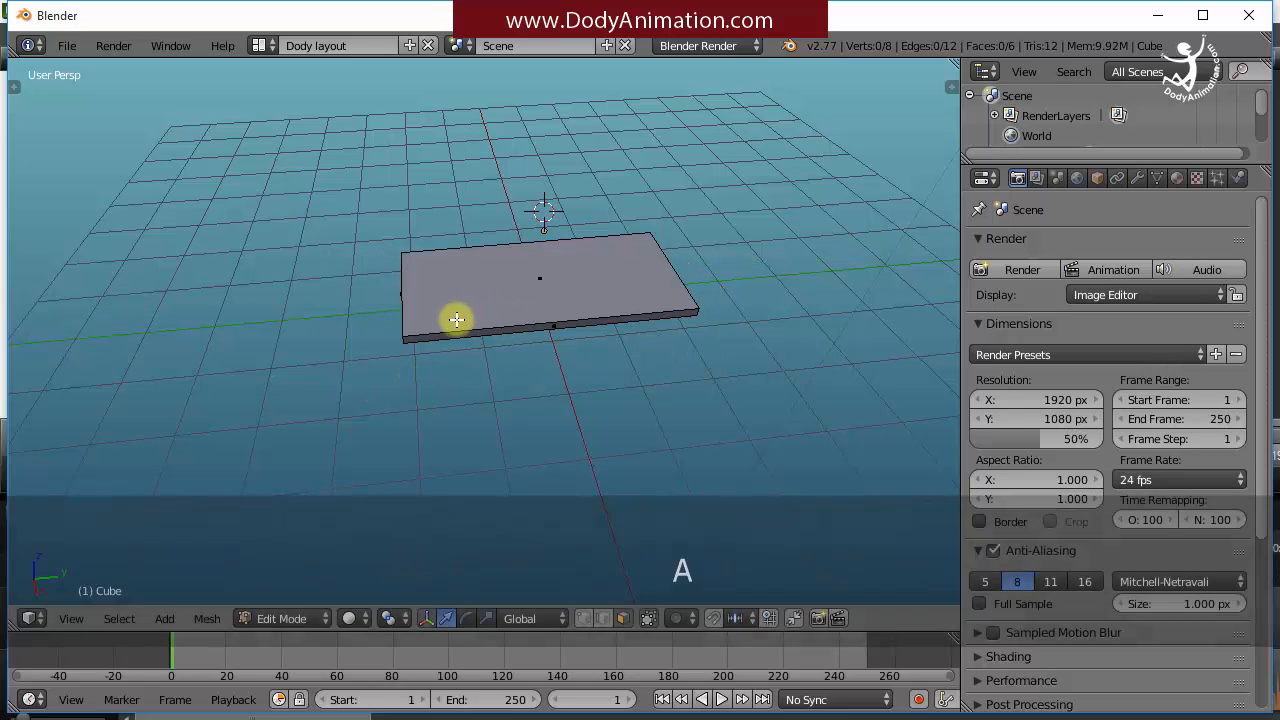
middle_drag(457, 320, 486, 286)
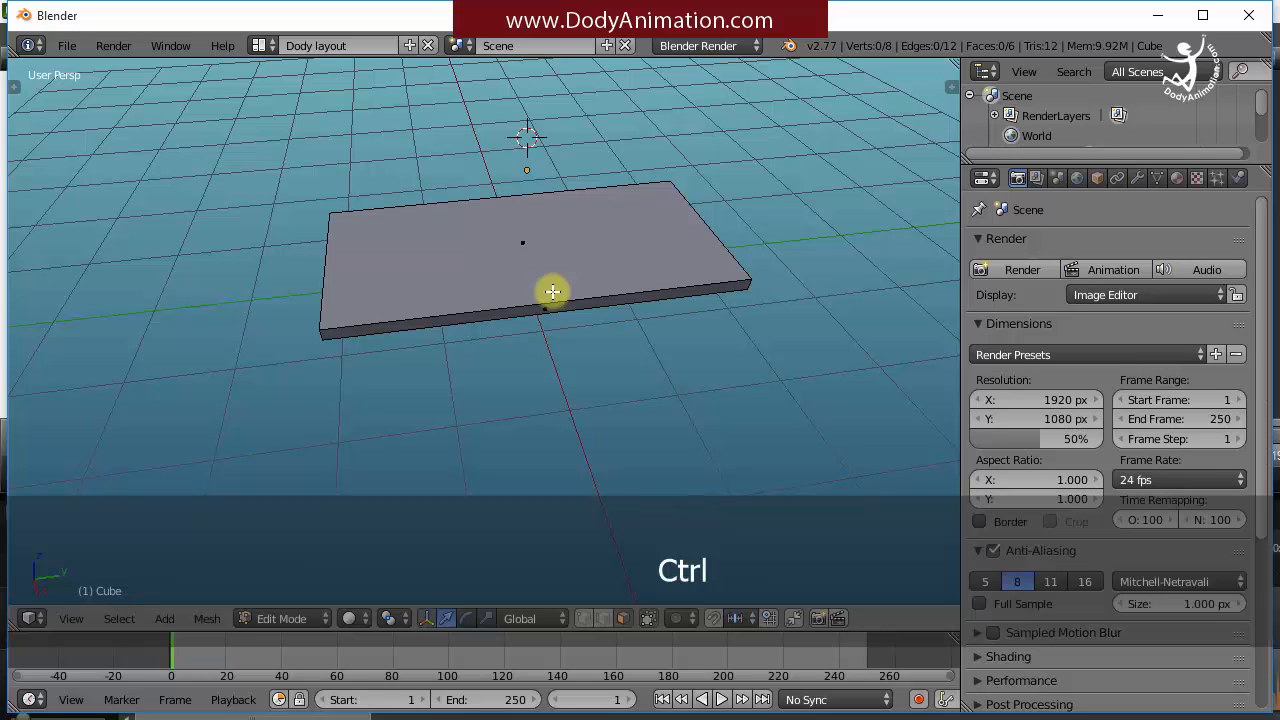
key(ctrl+r)
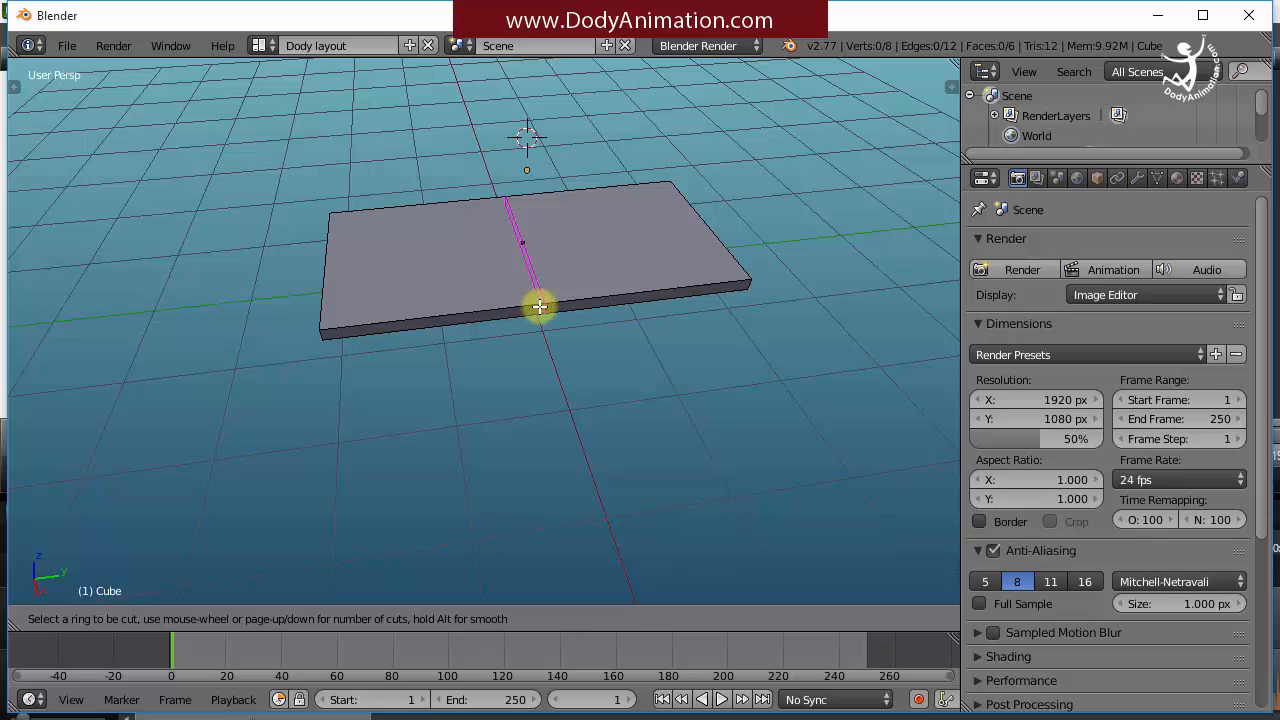
scroll(542, 311, up, 1)
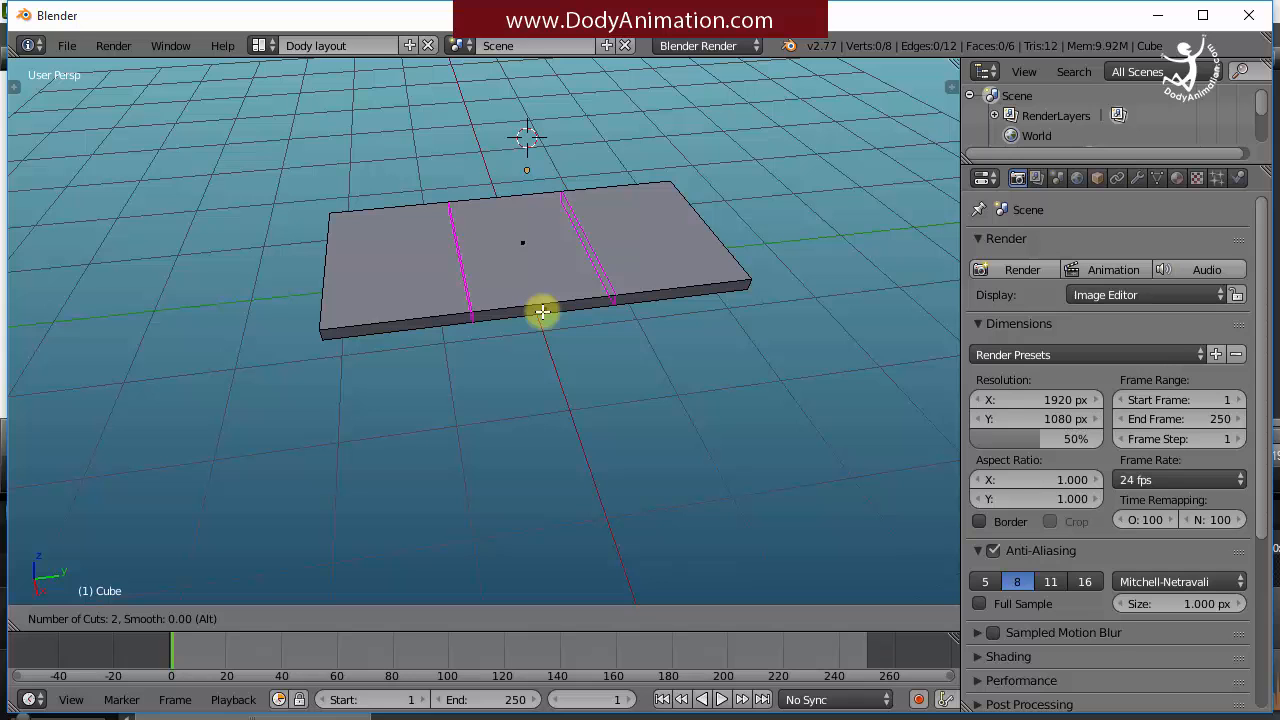
scroll(542, 311, up, 3)
scroll(542, 311, up, 5)
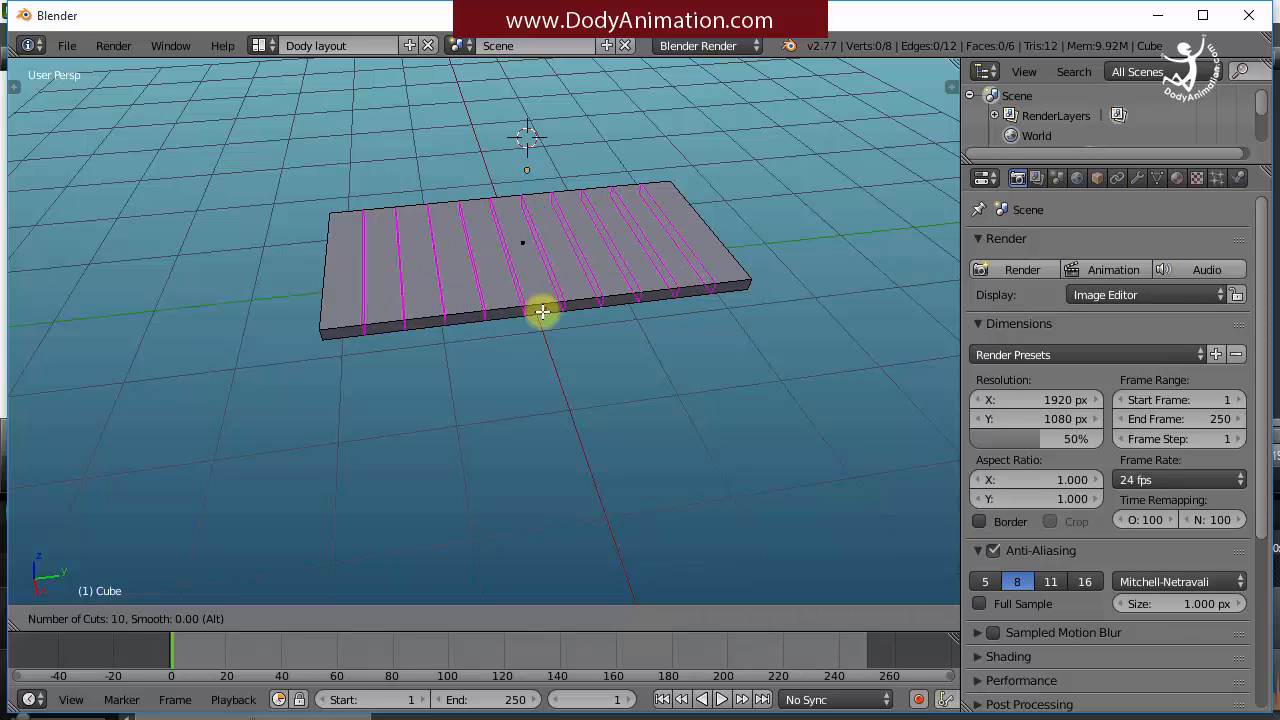
scroll(542, 311, down, 6)
scroll(542, 311, down, 1)
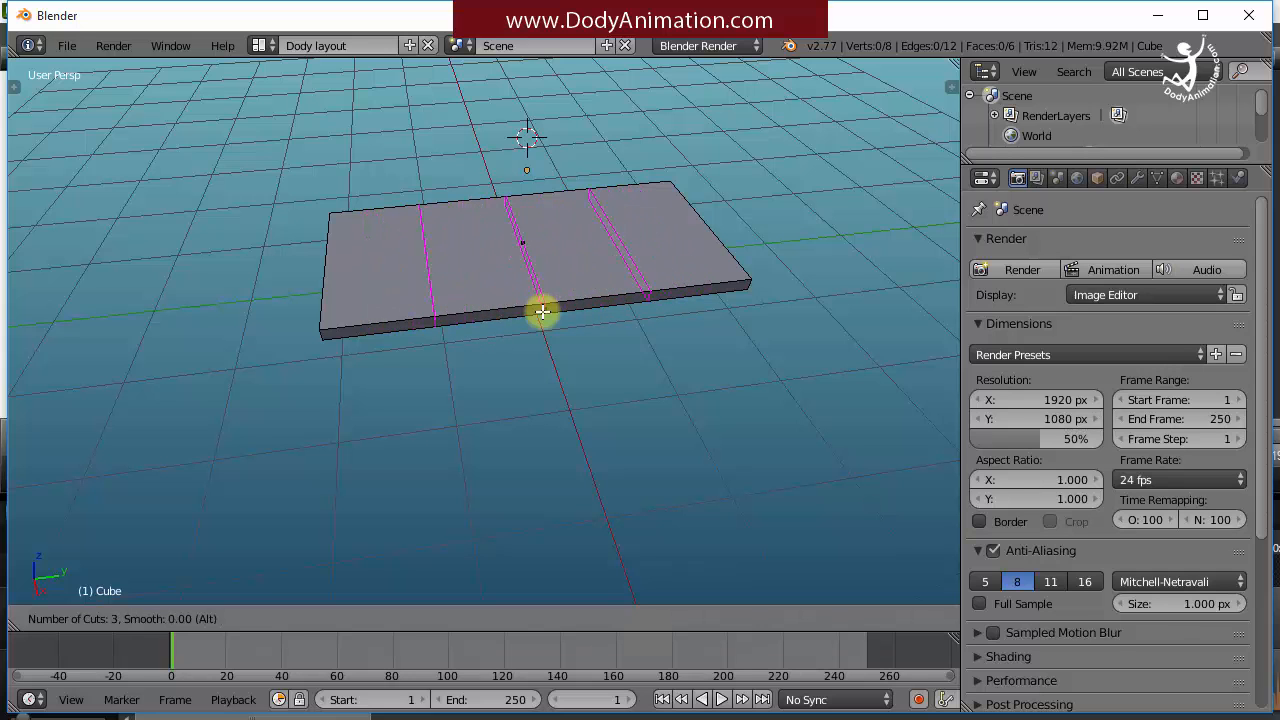
scroll(542, 311, down, 1)
click(542, 311)
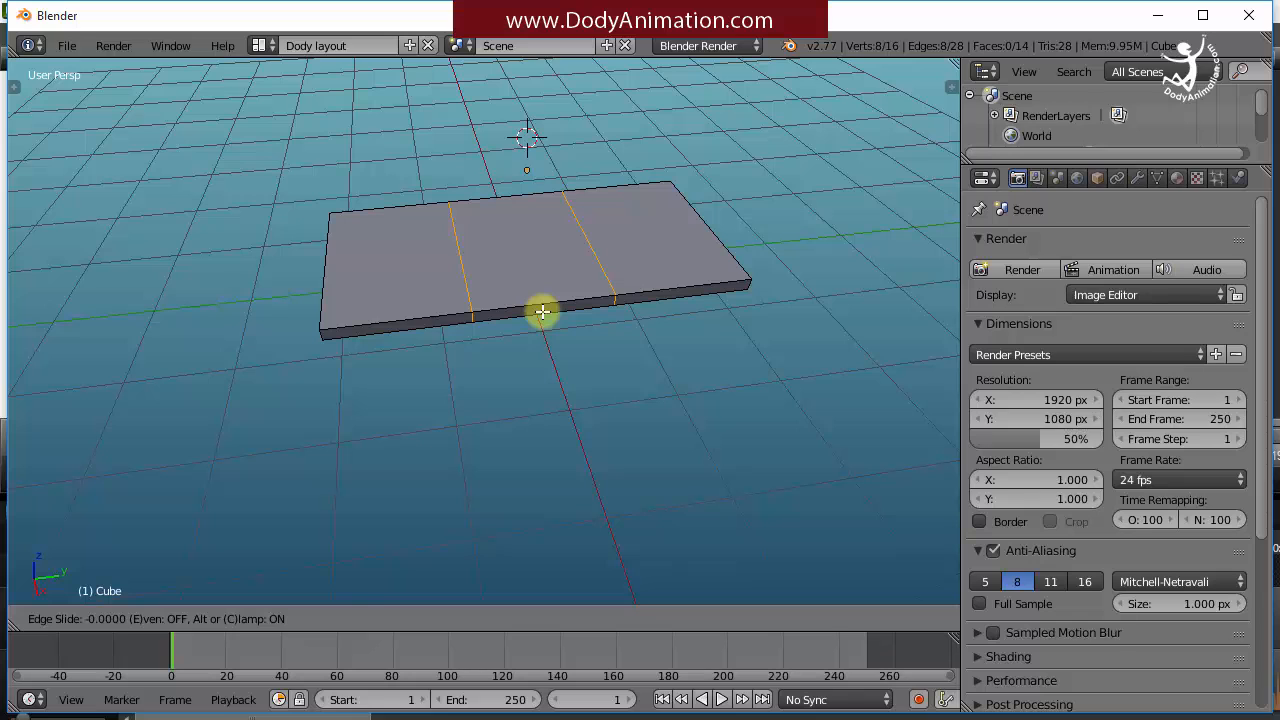
right_click(542, 311)
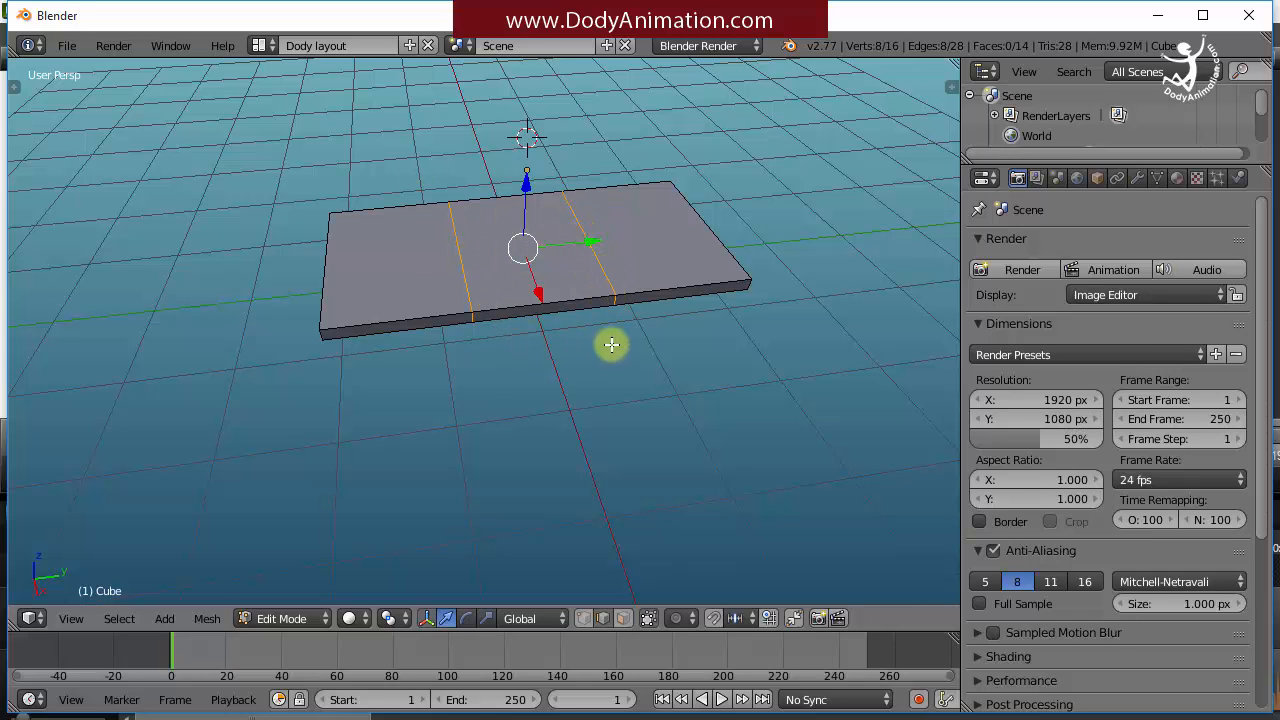
- Scale the two new edge loops apart along the Y axis until they sit close to the slab's short ends
key(s)
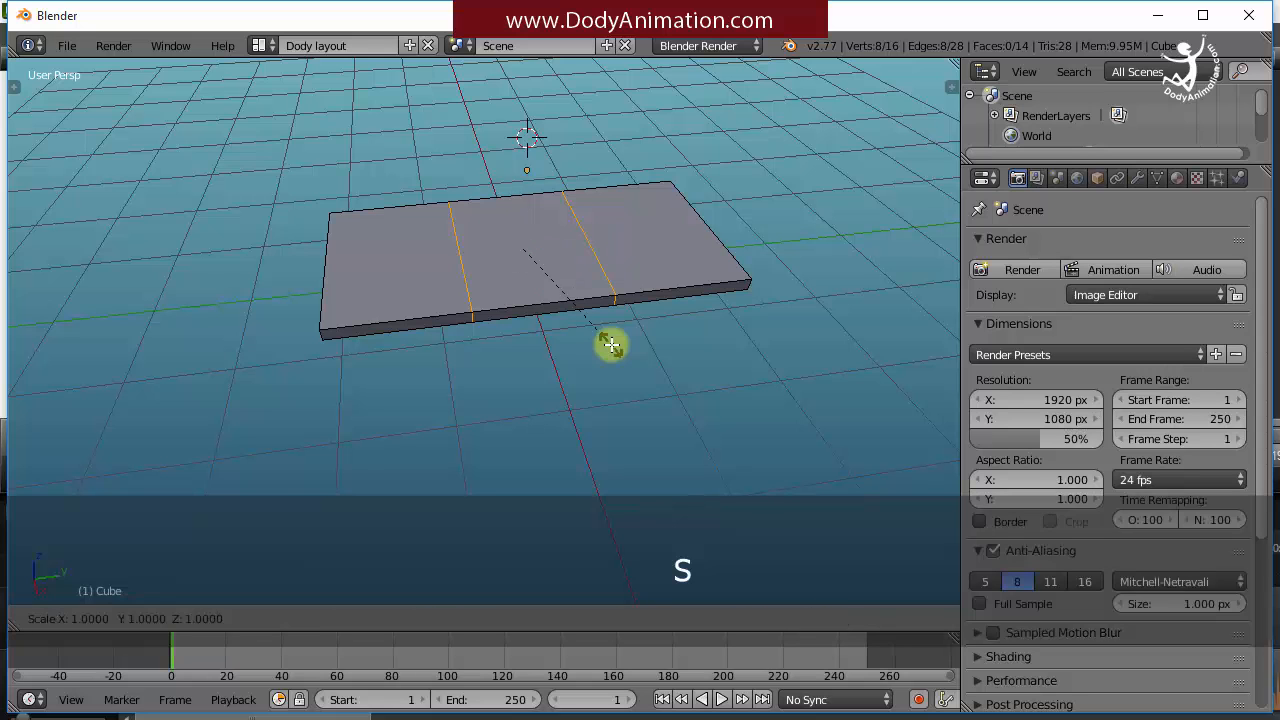
key(y)
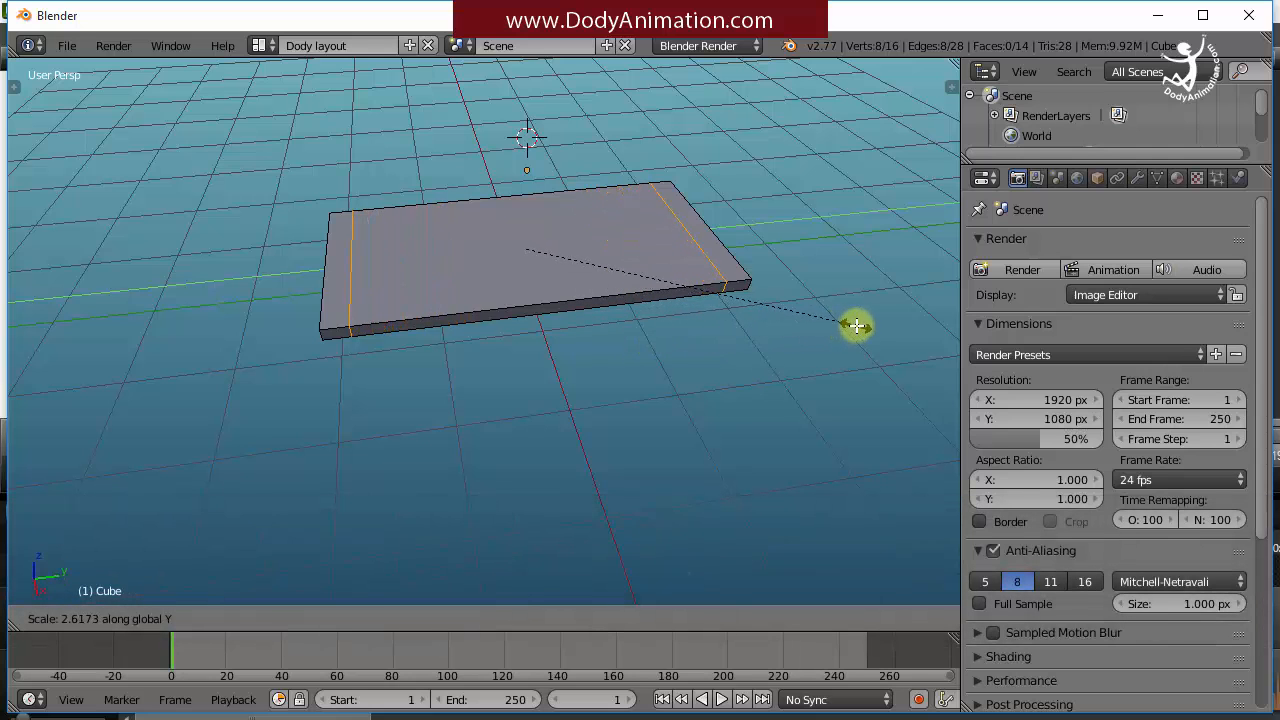
click(855, 324)
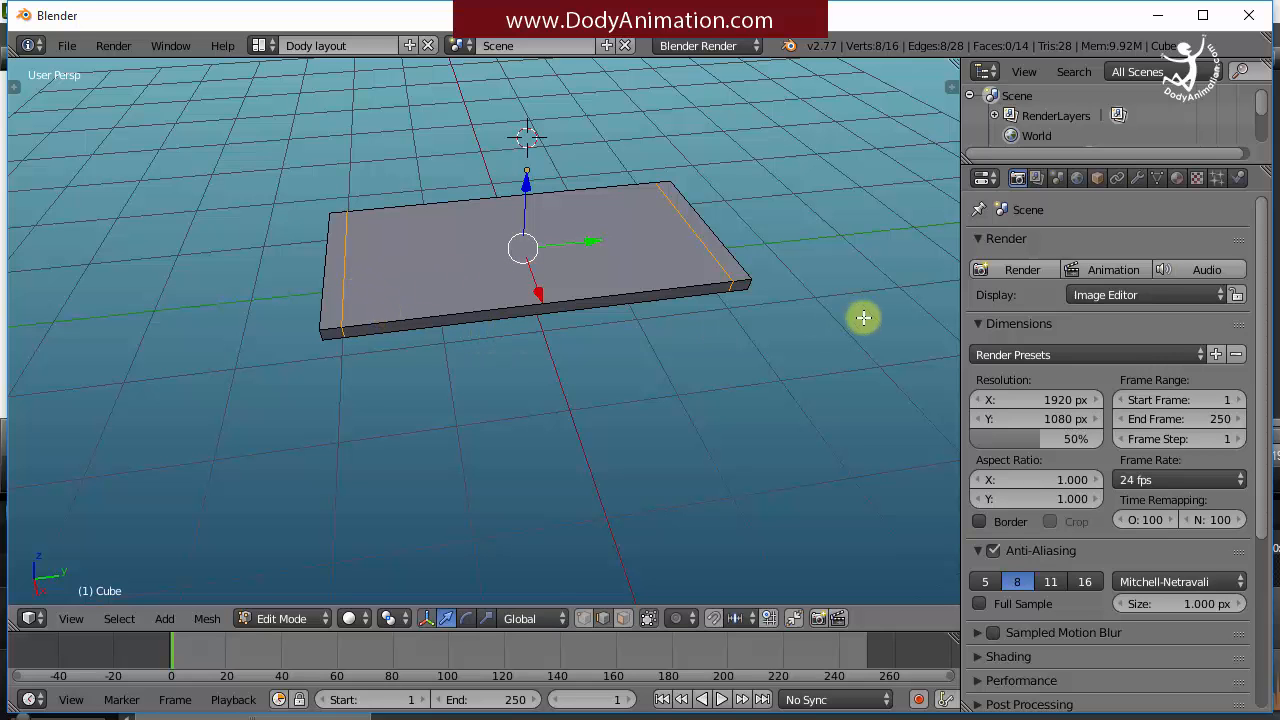
- Bevel the two edge loops near the slab's short ends with one segment and an offset of about 0.07
shift+middle_drag(860, 314, 632, 363)
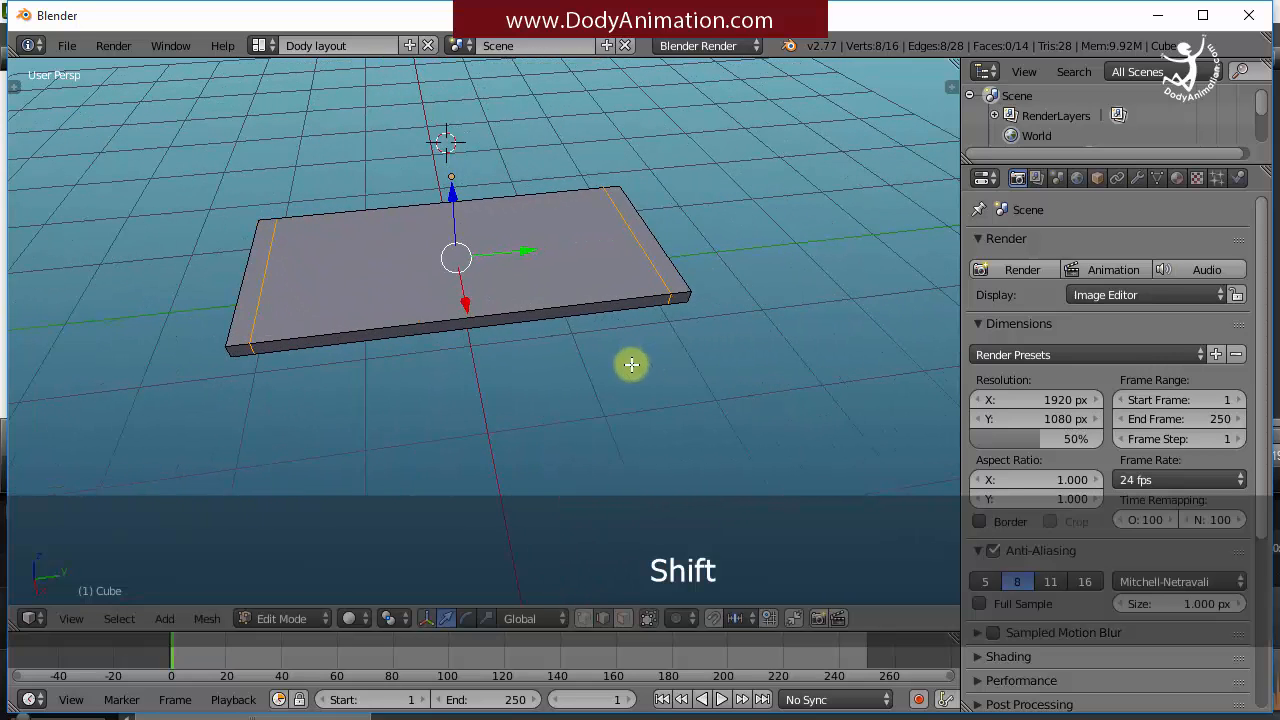
scroll(683, 298, up, 1)
scroll(683, 298, down, 1)
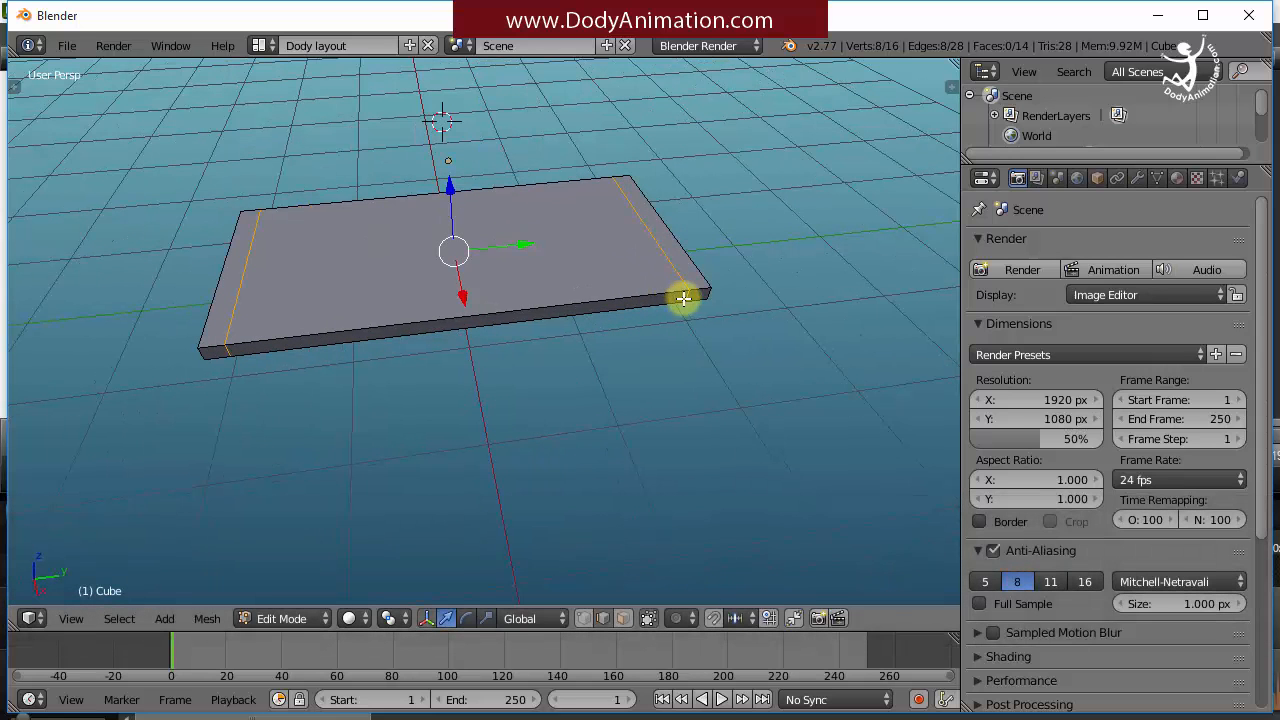
middle_drag(699, 305, 680, 304)
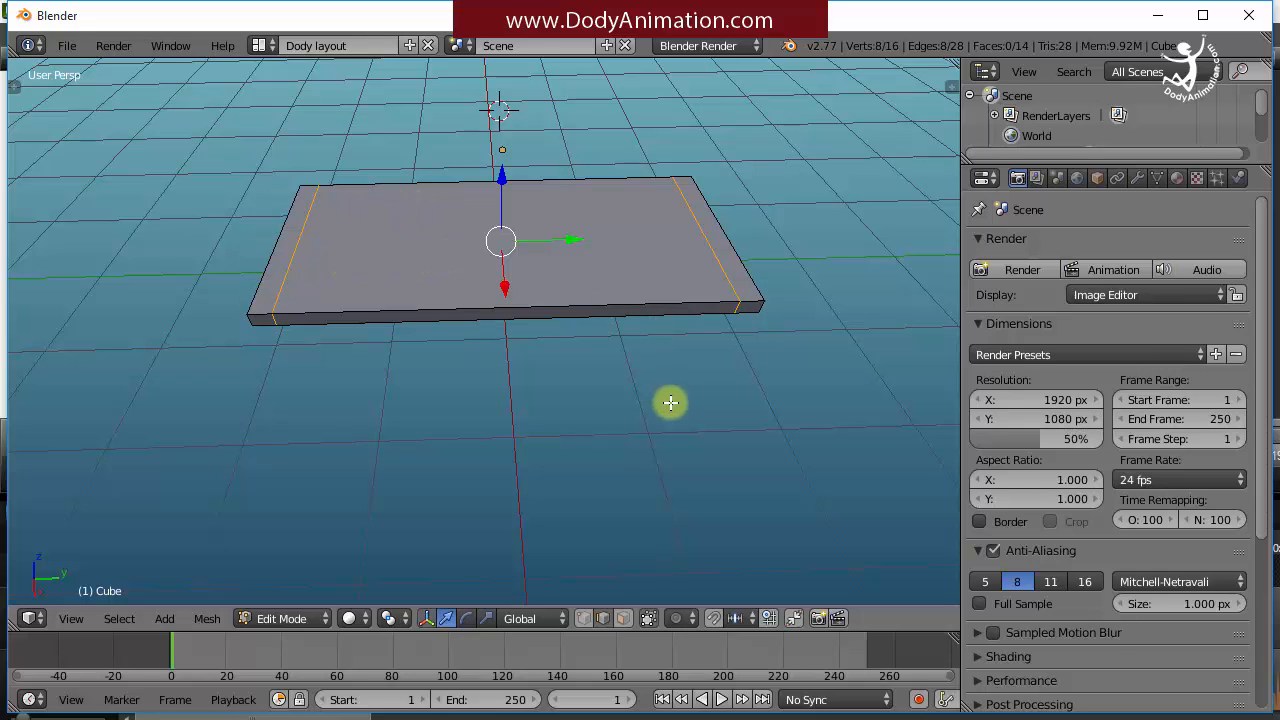
key(ctrl)
key(ctrl+b)
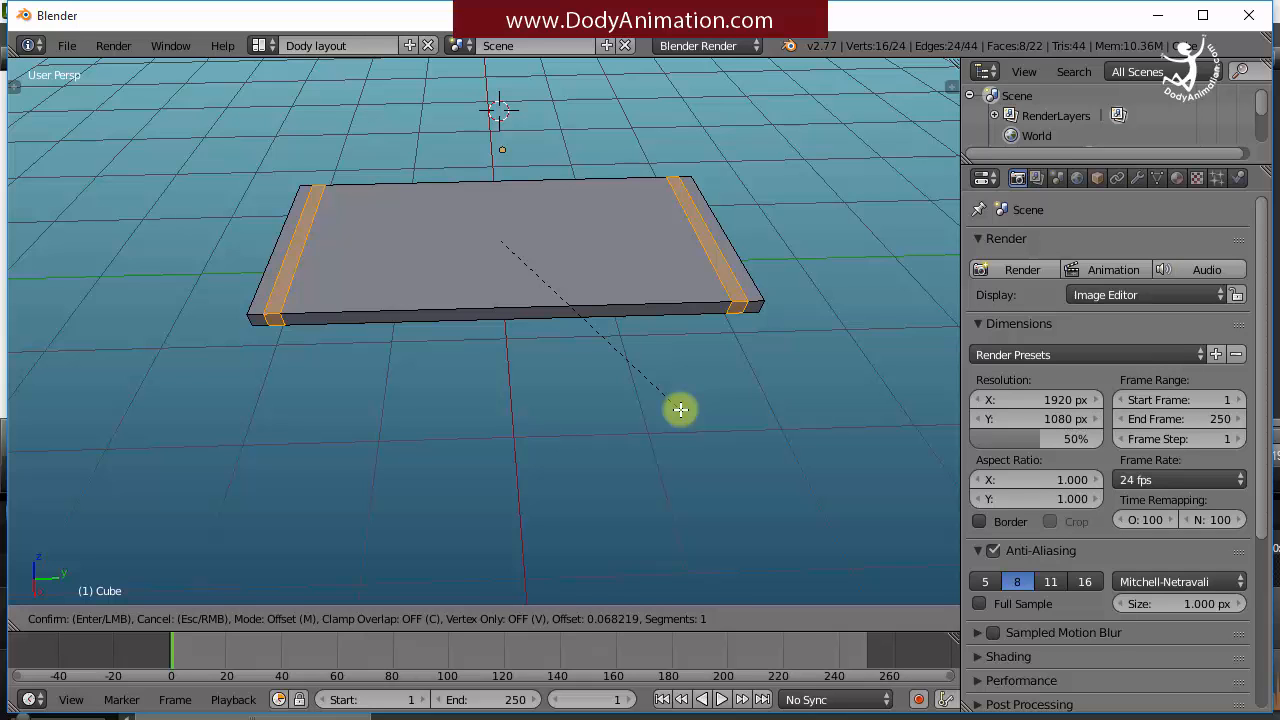
click(680, 409)
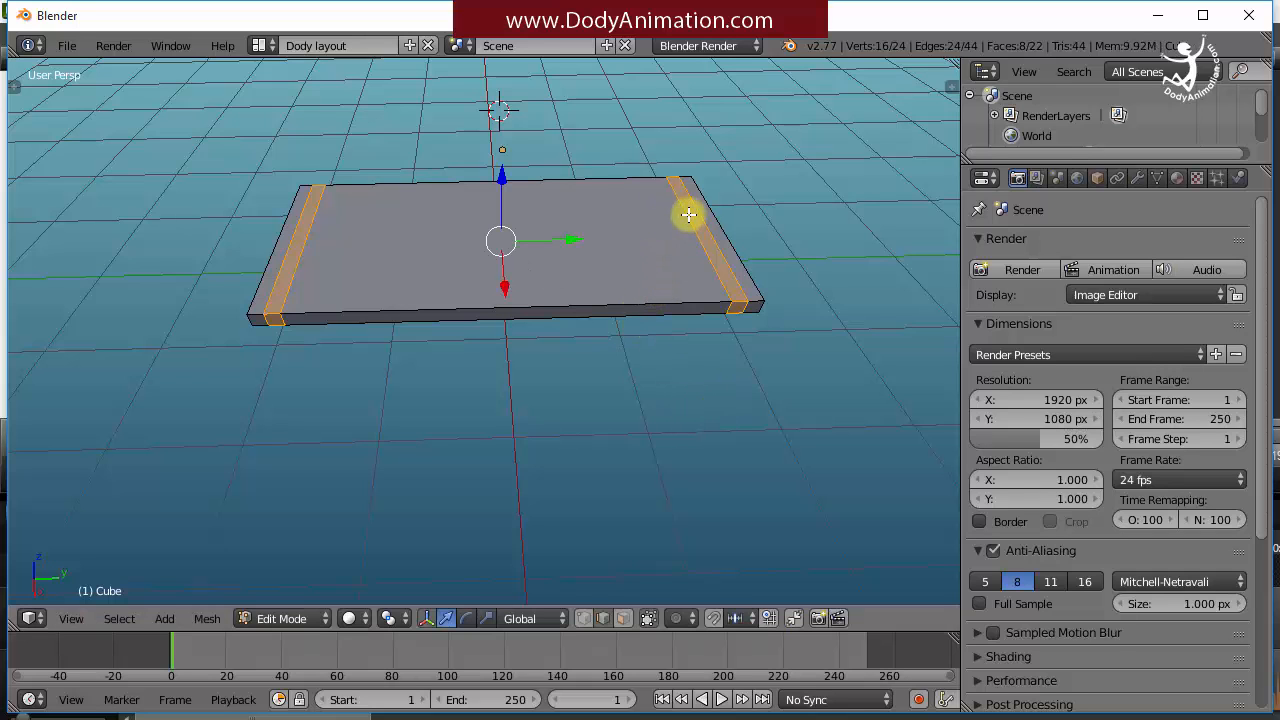
- Frame the view on the selected bevelled strips and inspect the slab from a lower angle
scroll(486, 326, down, 2)
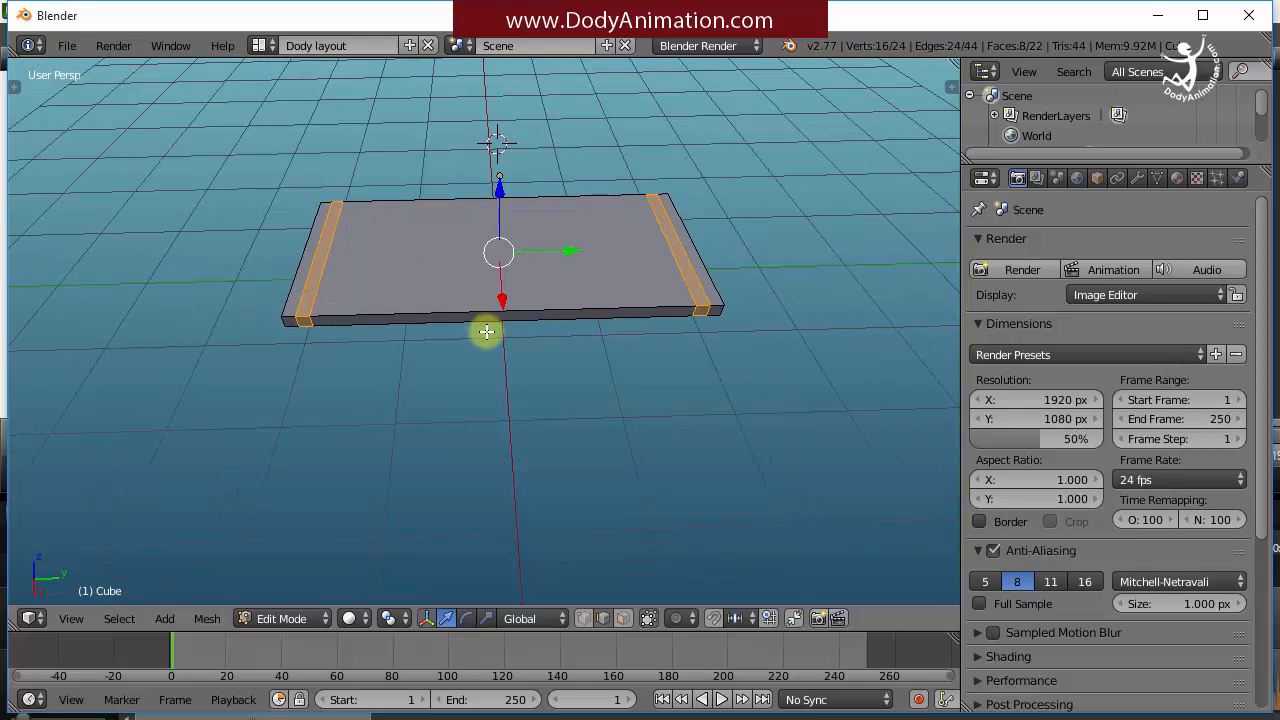
middle_drag(486, 331, 257, 509)
scroll(405, 431, down, 2)
scroll(405, 431, up, 2)
click(70, 618)
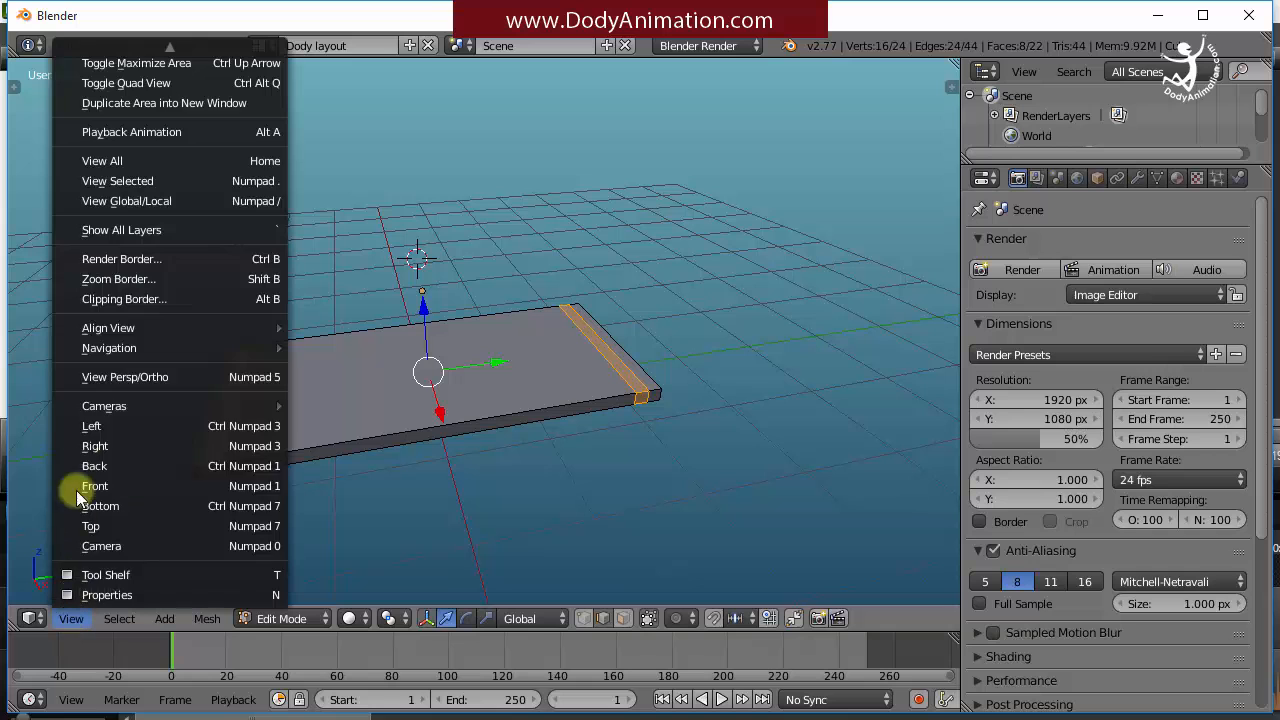
click(117, 181)
middle_drag(449, 374, 286, 314)
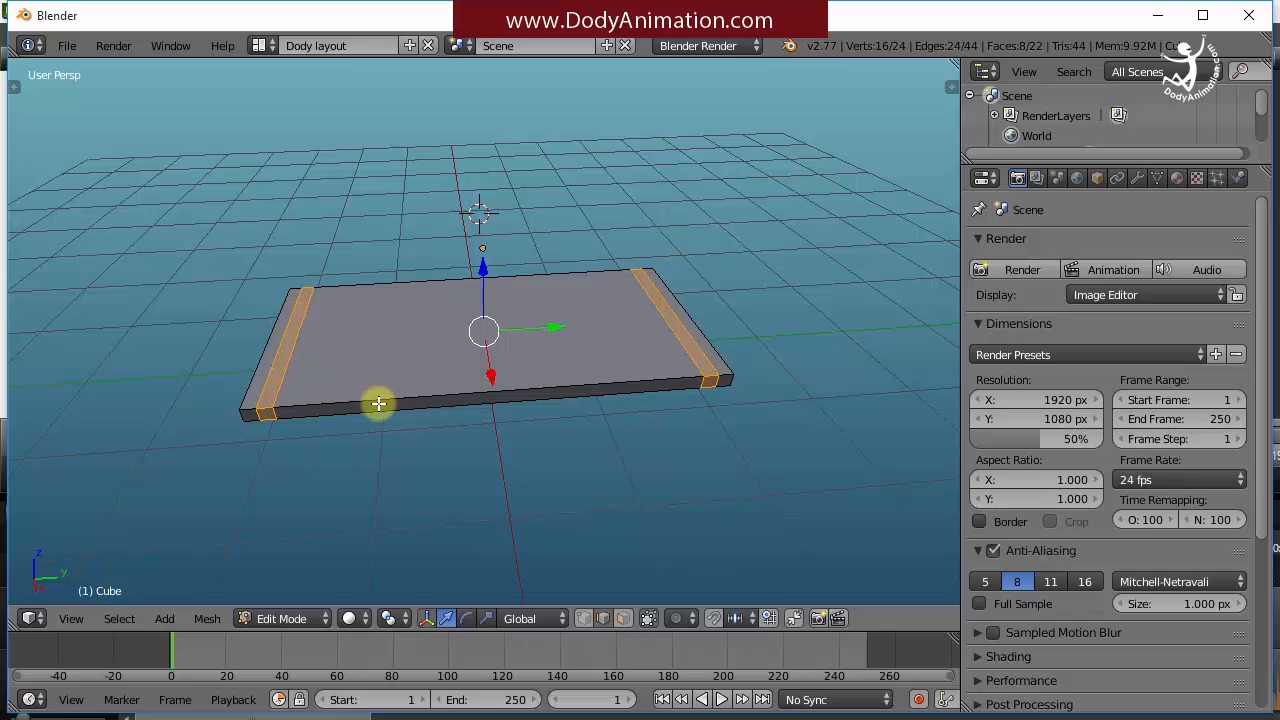
- Add a loop cut with 2 evenly spaced cuts running lengthwise along the slab, without sliding them
middle_drag(374, 403, 483, 440)
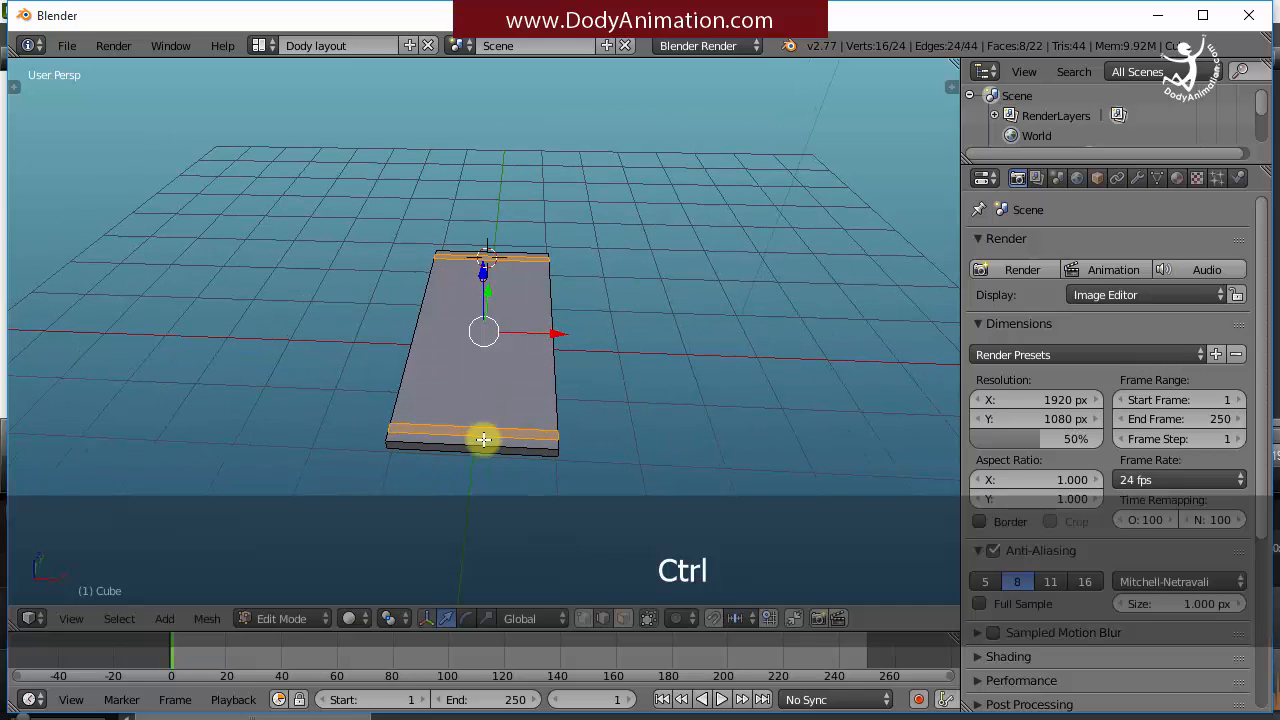
key(ctrl+r)
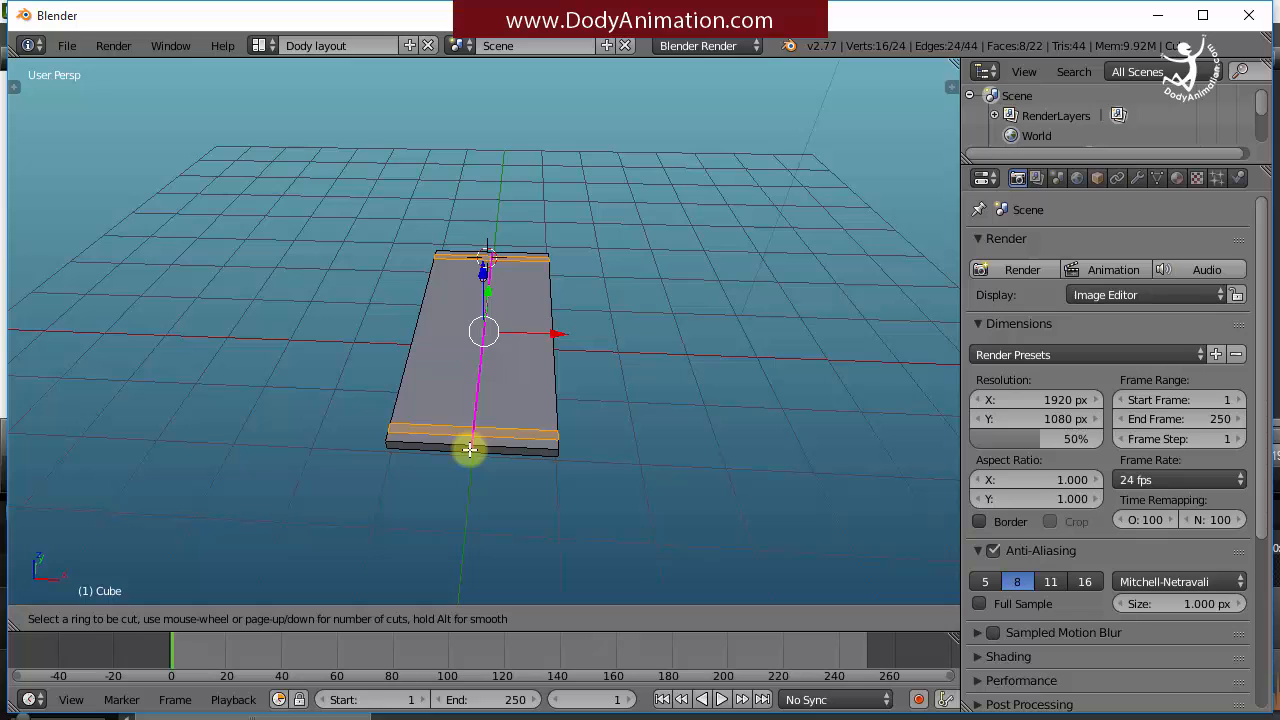
scroll(470, 449, up, 1)
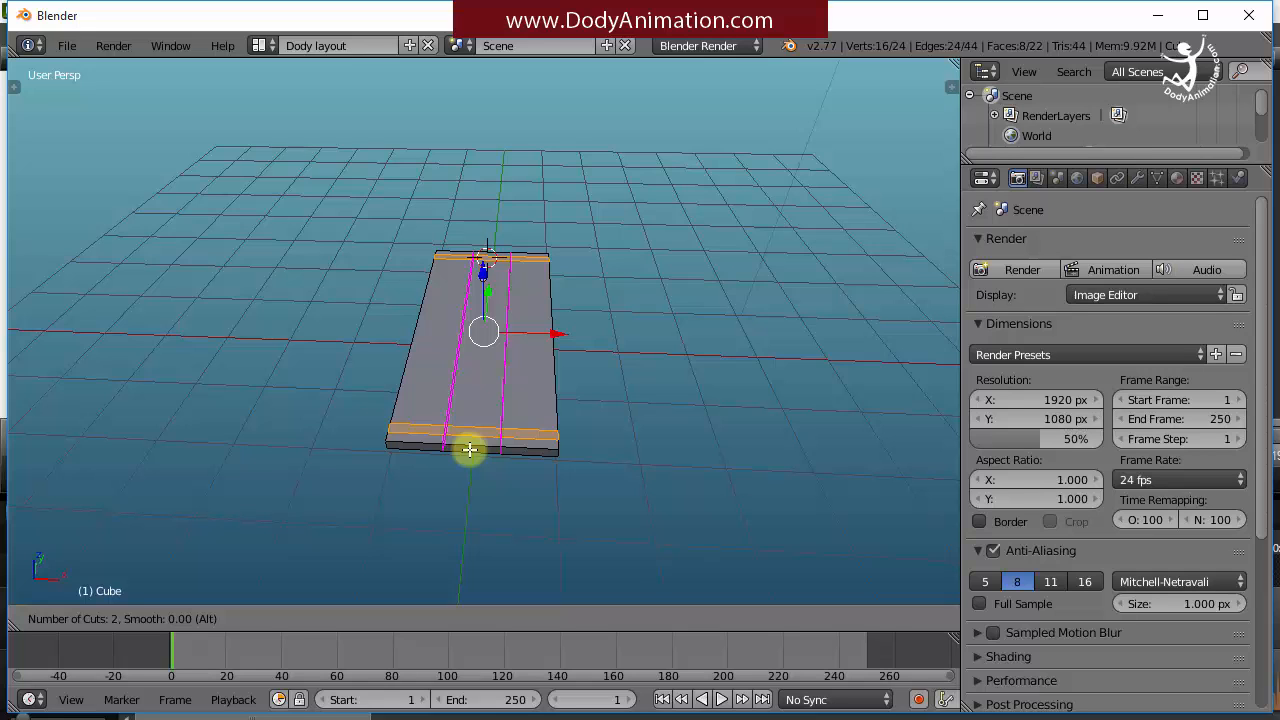
click(470, 449)
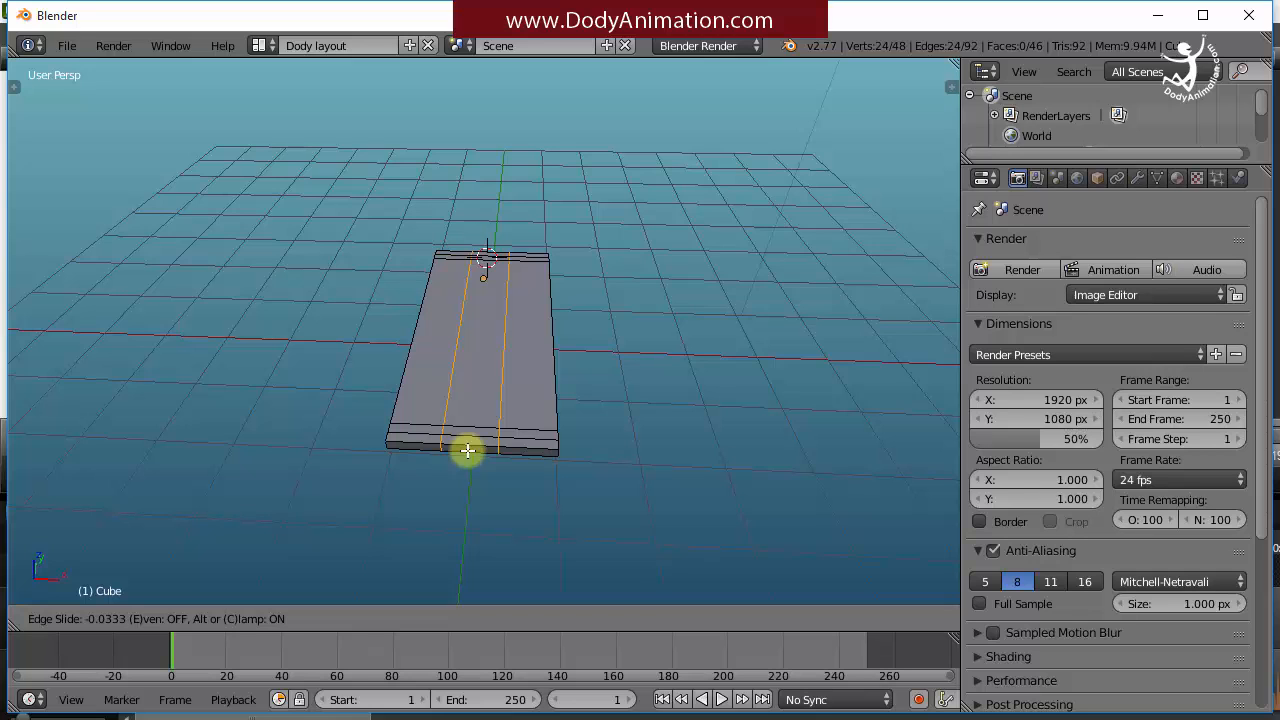
click(467, 451)
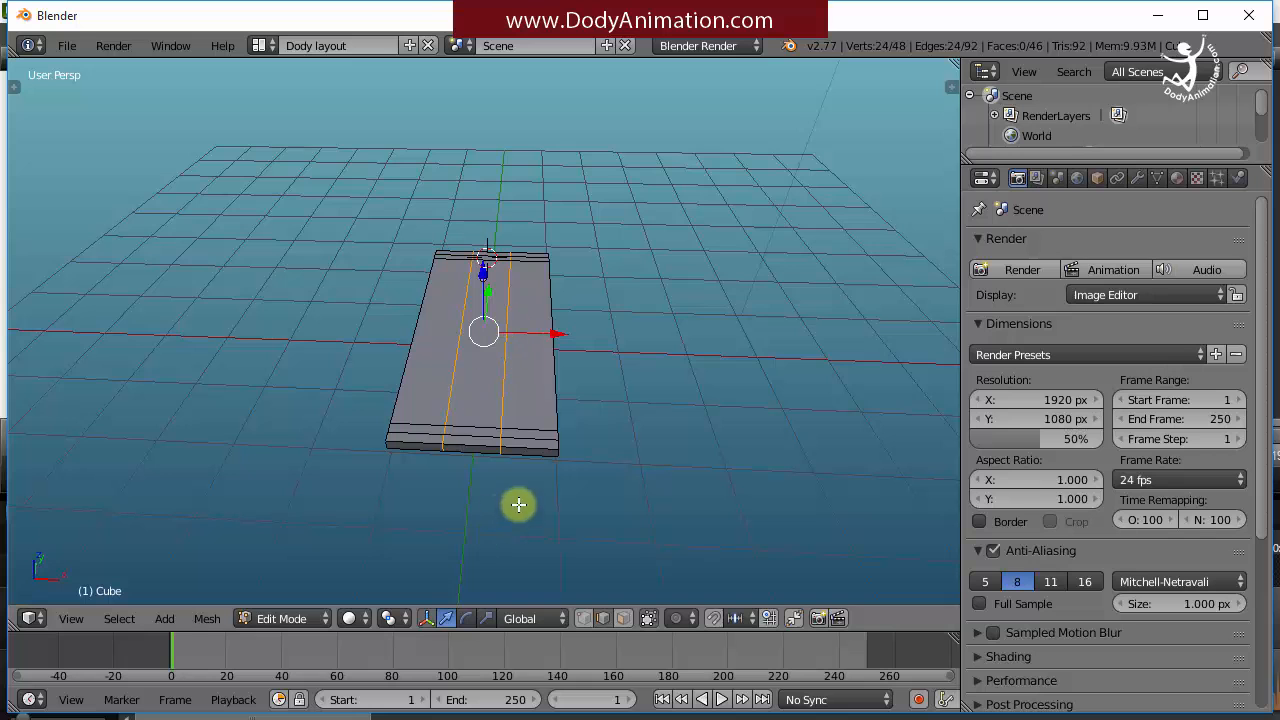
- Scale the two lengthwise loops apart along the X axis until they sit close to the long sides, and deselect everything
scroll(525, 485, up, 3)
scroll(580, 455, down, 3)
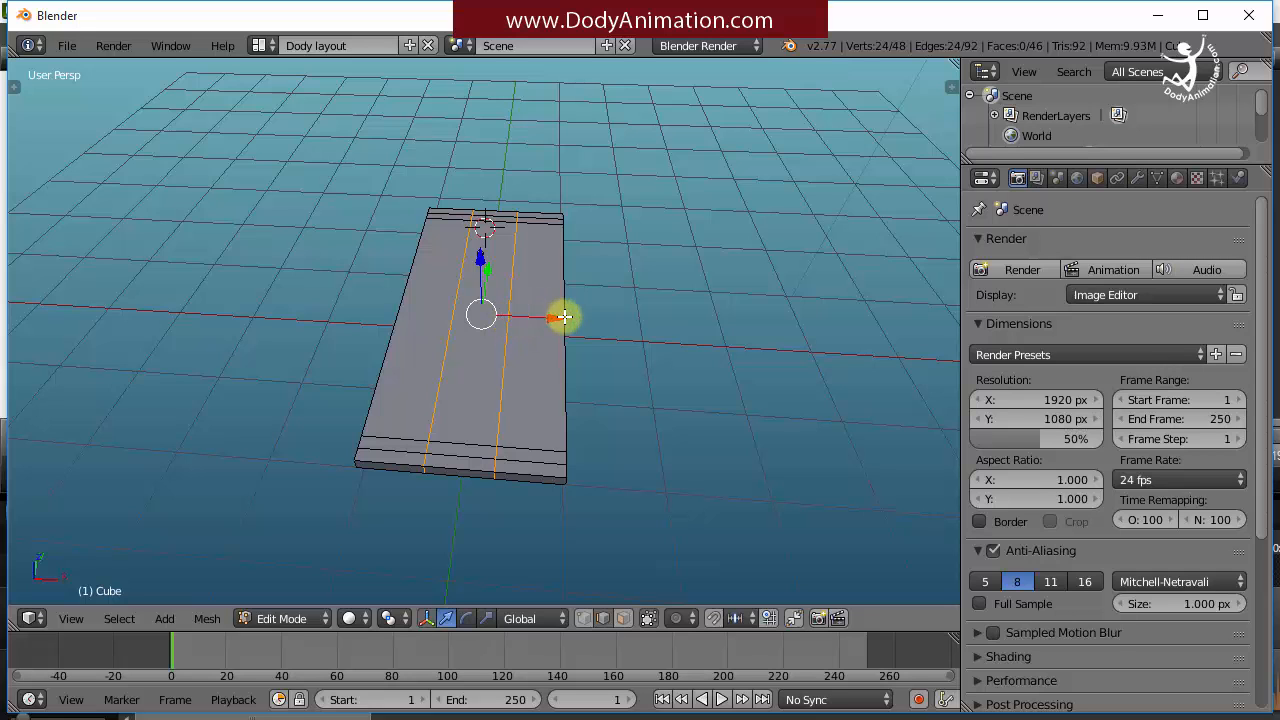
key(s)
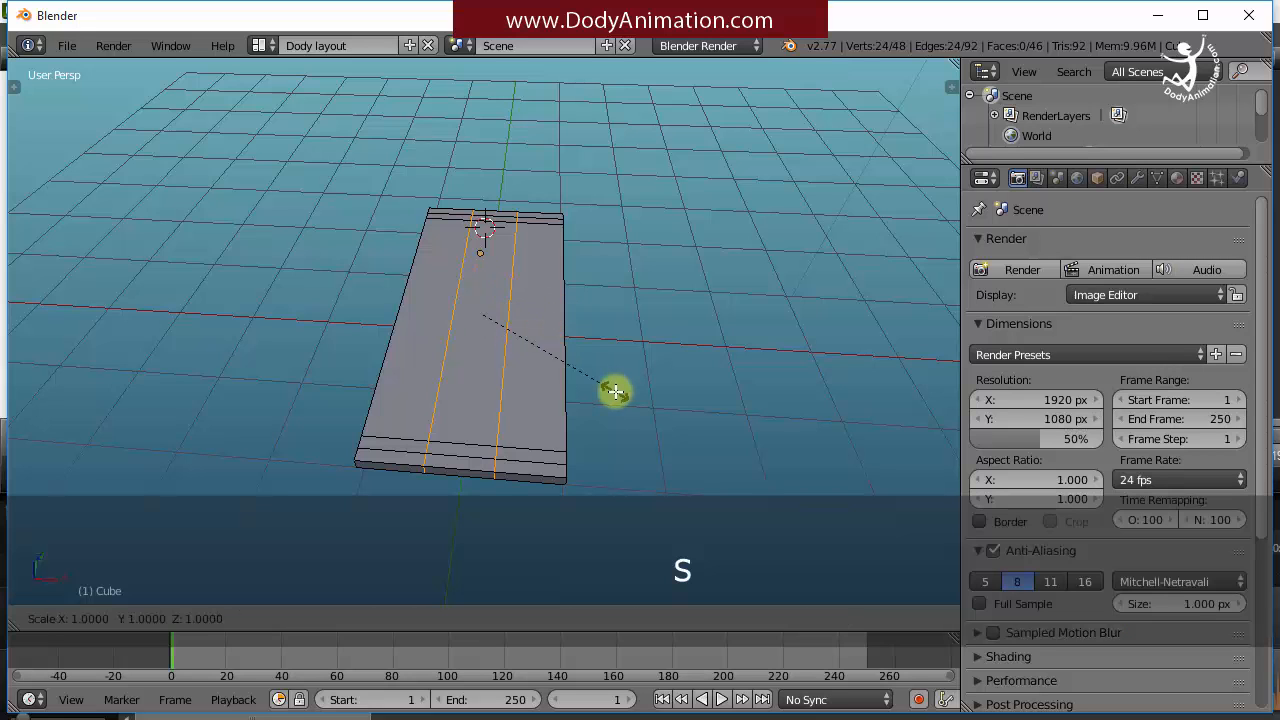
key(x)
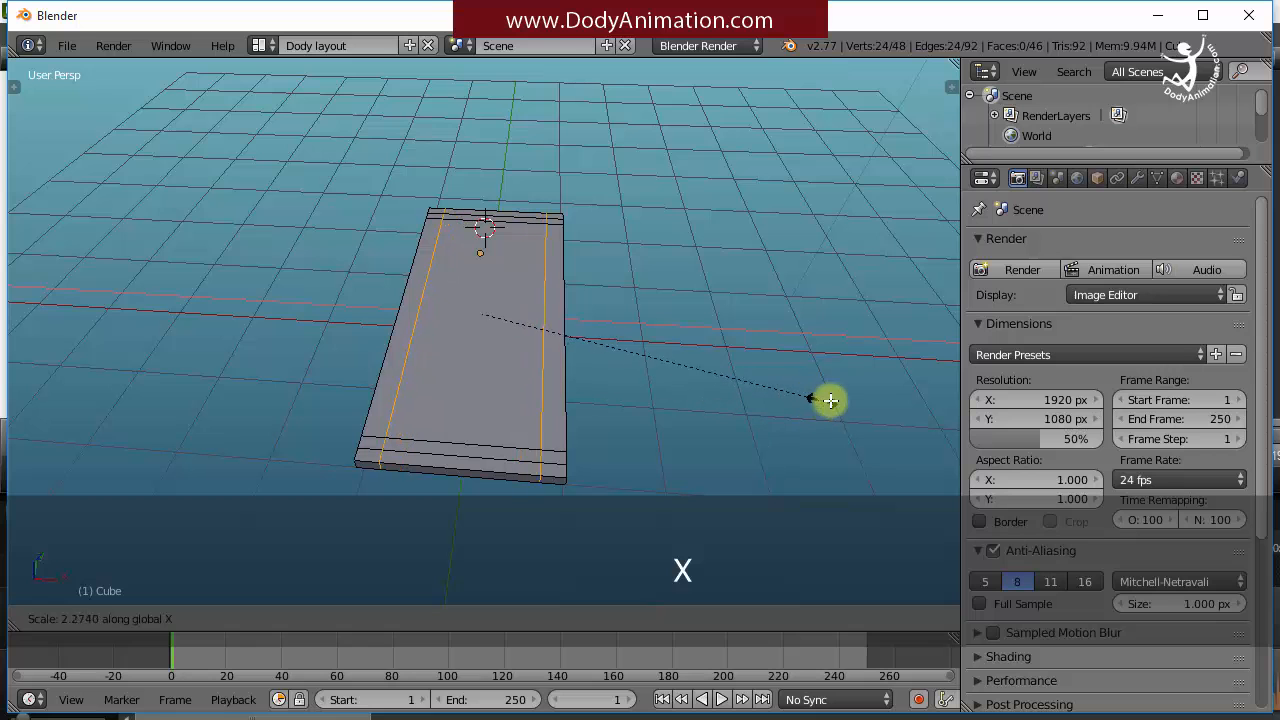
click(864, 404)
key(a)
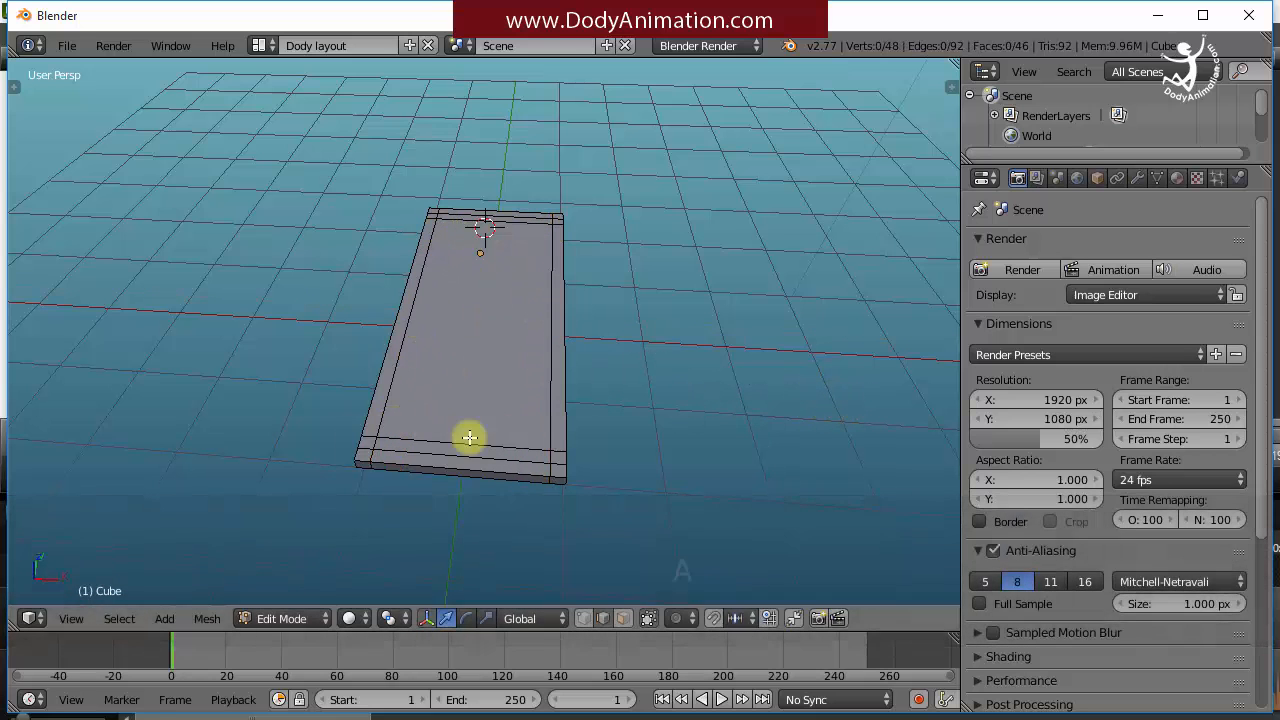
- Switch to face selection and select the two narrow bevelled strip faces near both ends of the slab's underside
middle_drag(636, 426, 497, 388)
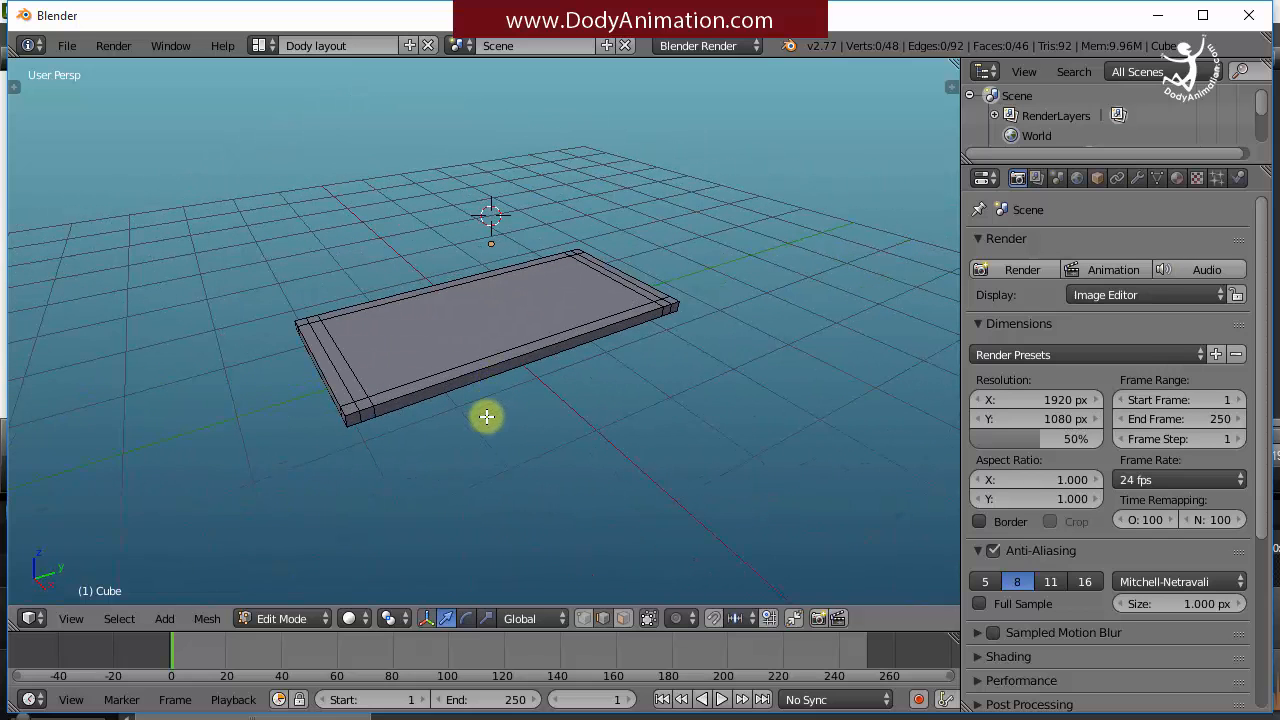
click(622, 618)
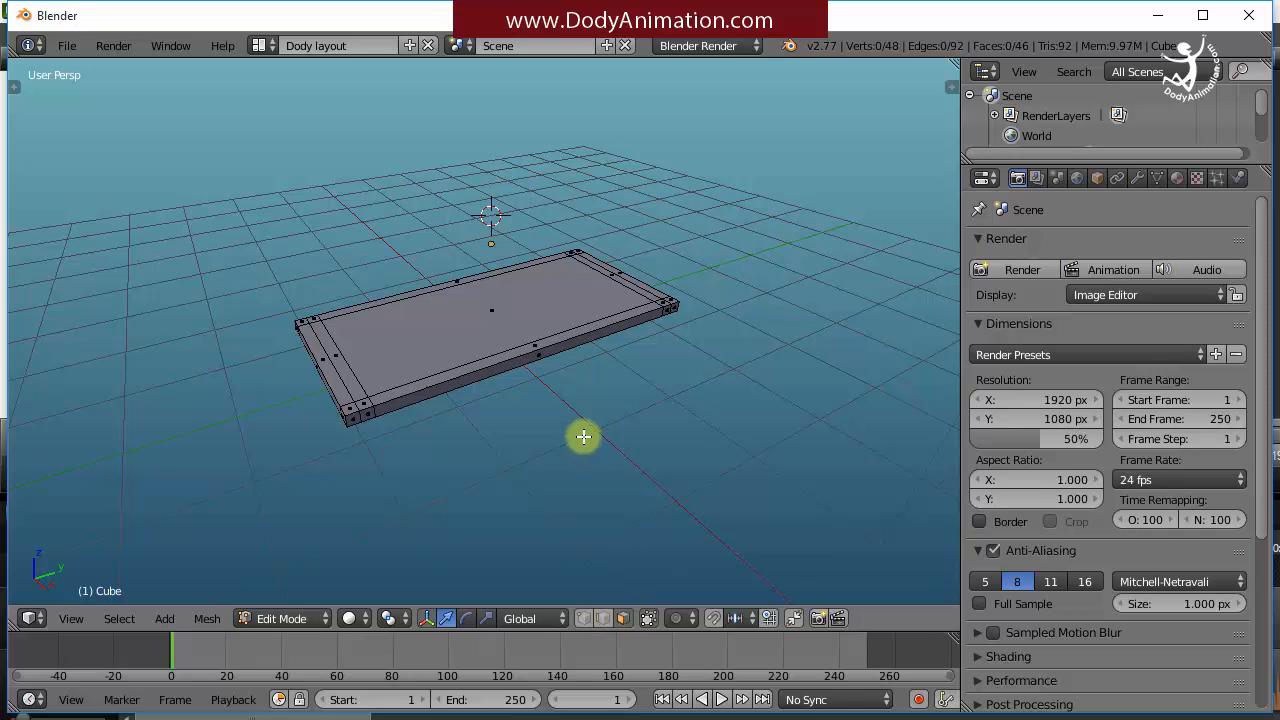
middle_drag(534, 440, 466, 251)
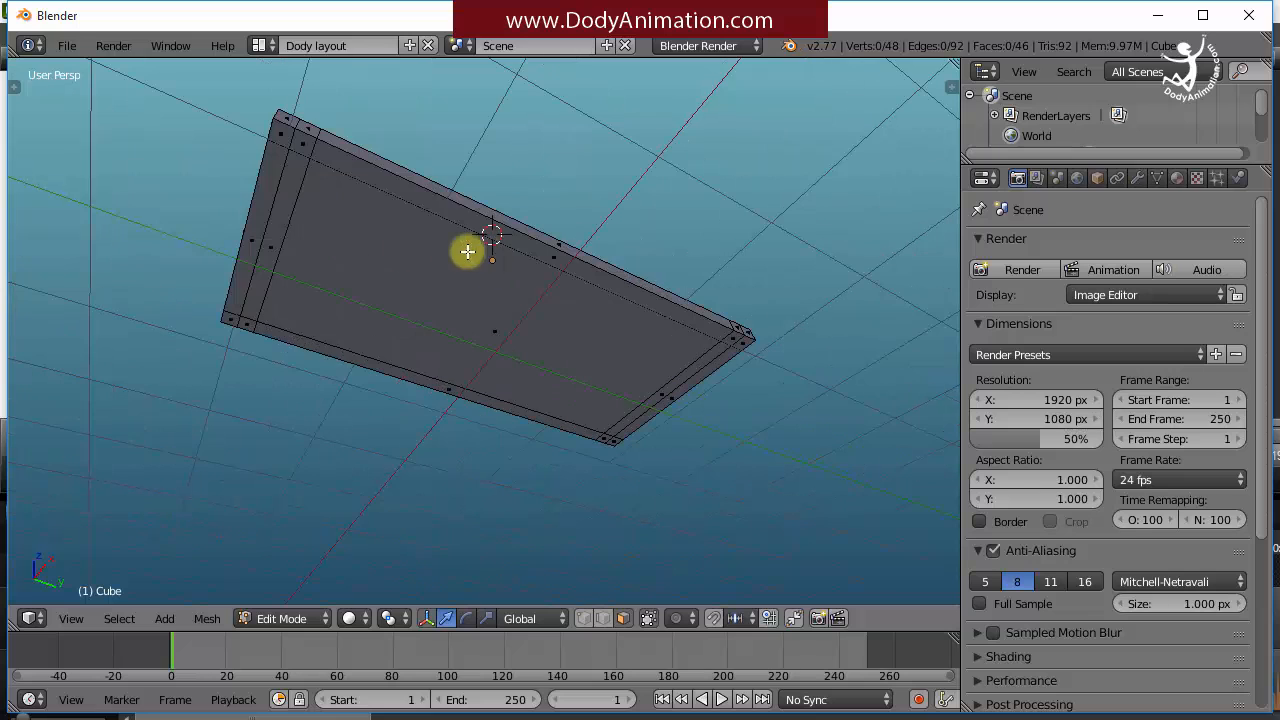
right_click(279, 220)
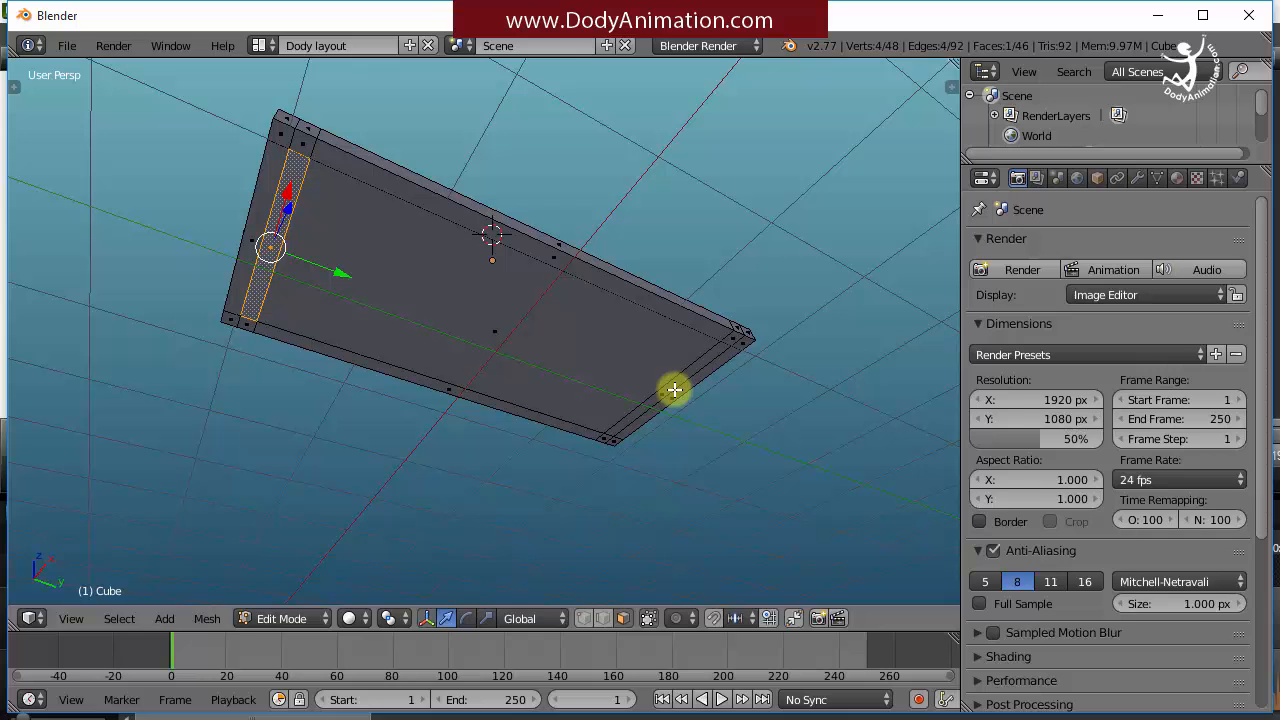
shift+right_click(671, 386)
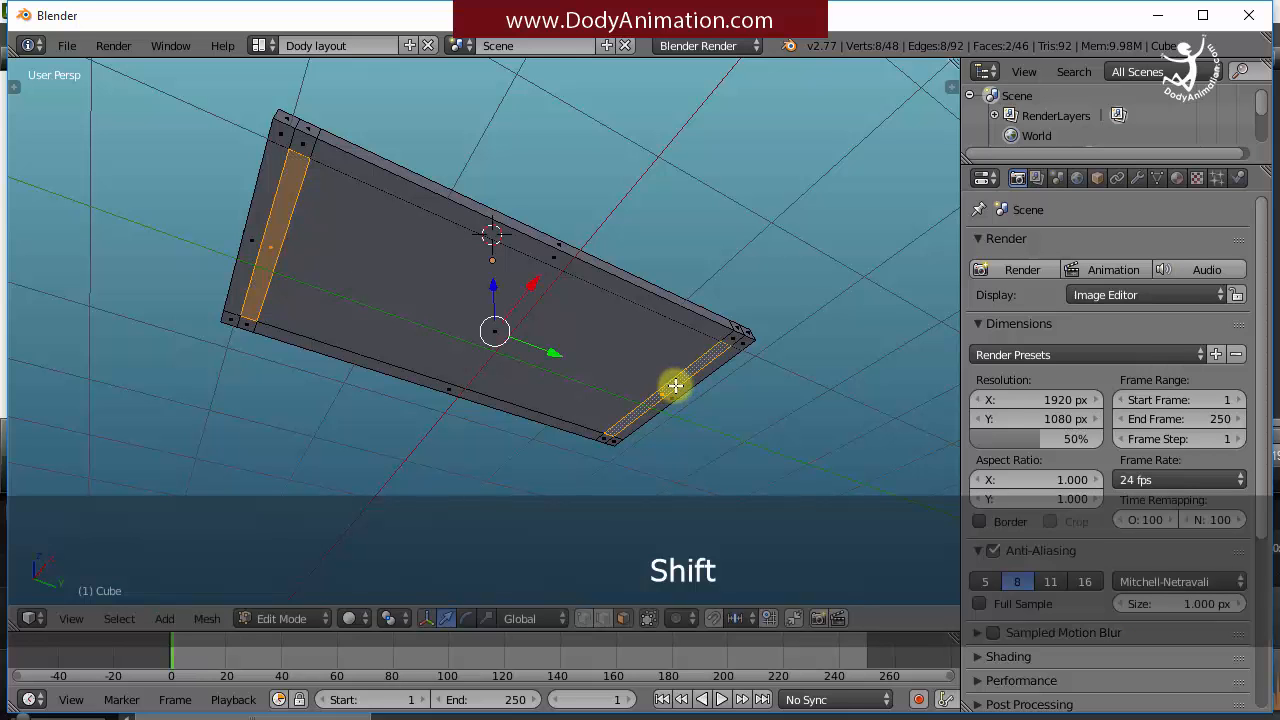
- Extrude the two selected underside strips downward to form tall panel legs at both ends of the slab
middle_drag(674, 380, 709, 391)
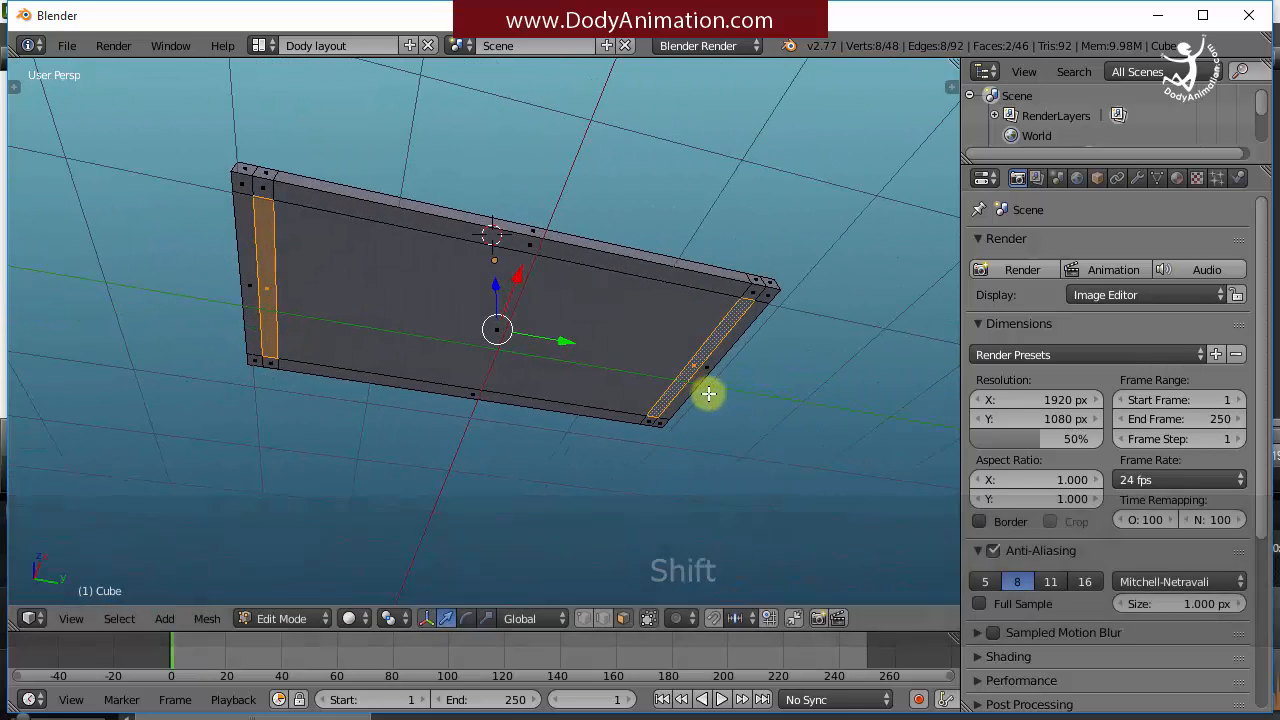
middle_drag(457, 346, 533, 370)
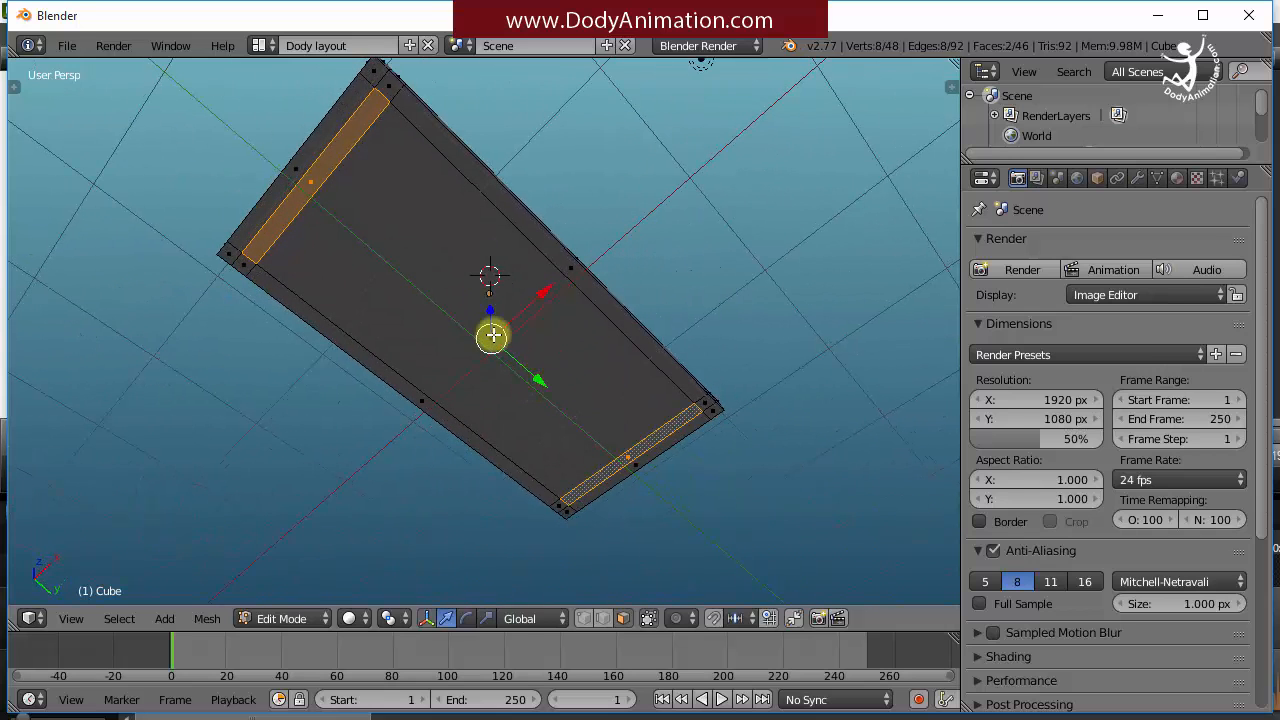
middle_drag(621, 459, 543, 367)
scroll(543, 367, up, 1)
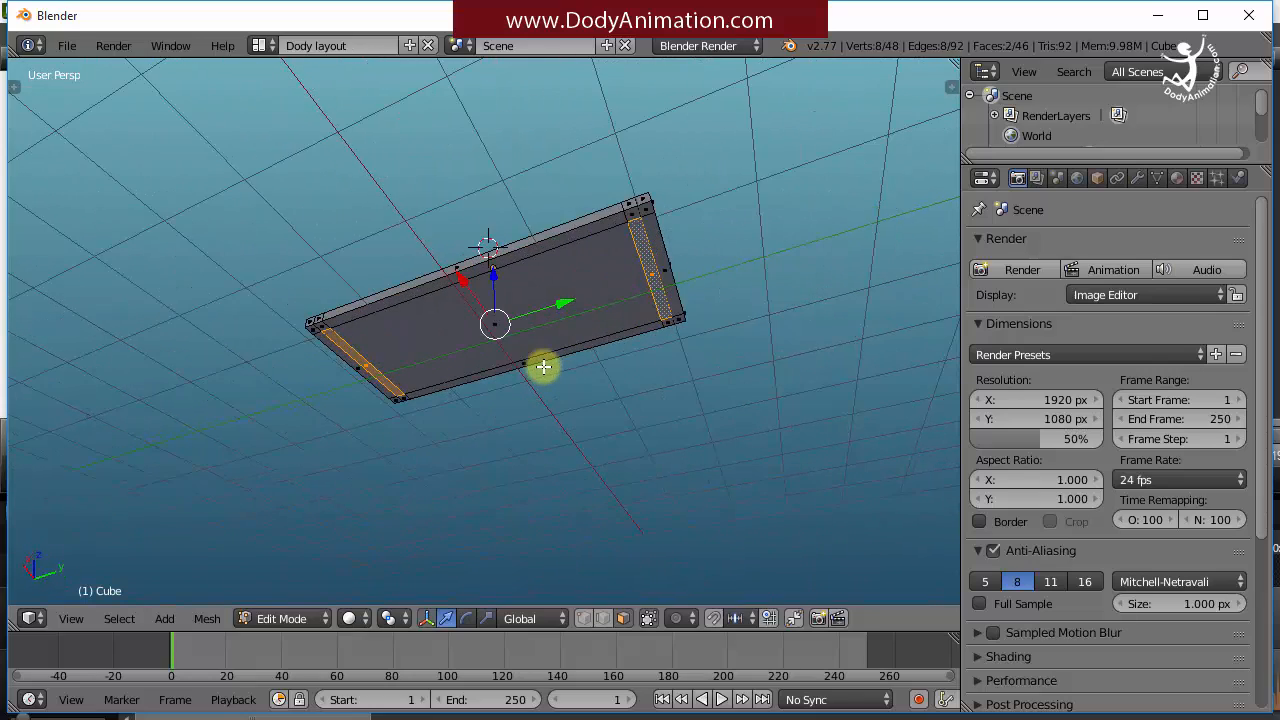
key(e)
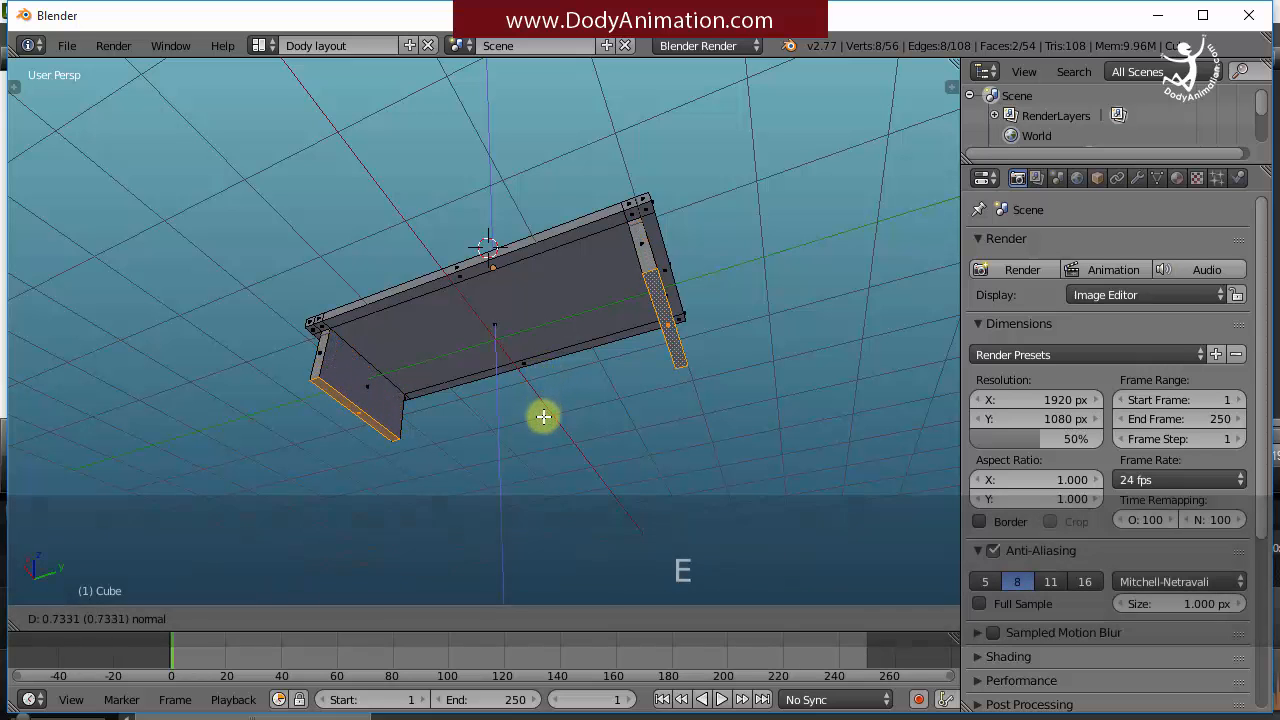
click(543, 527)
middle_drag(543, 527, 634, 434)
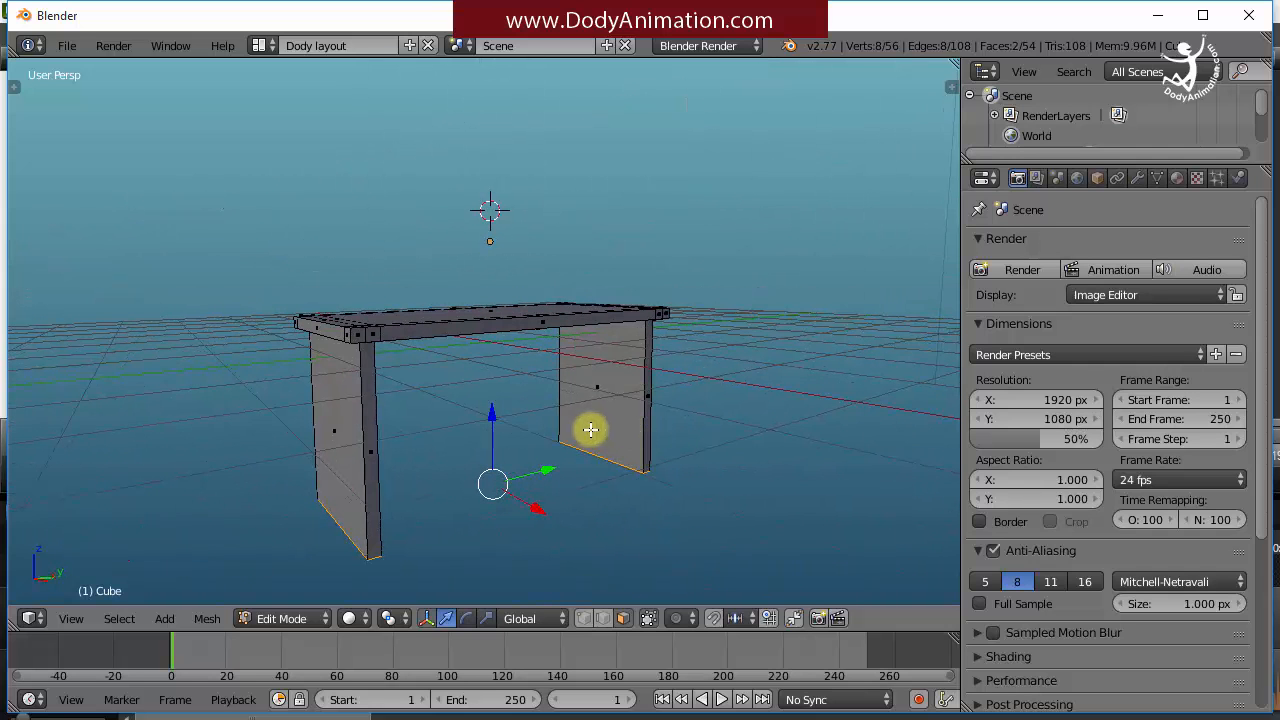
- Move the bottom faces of both legs up along the Z axis by about 0.08
key(shift)
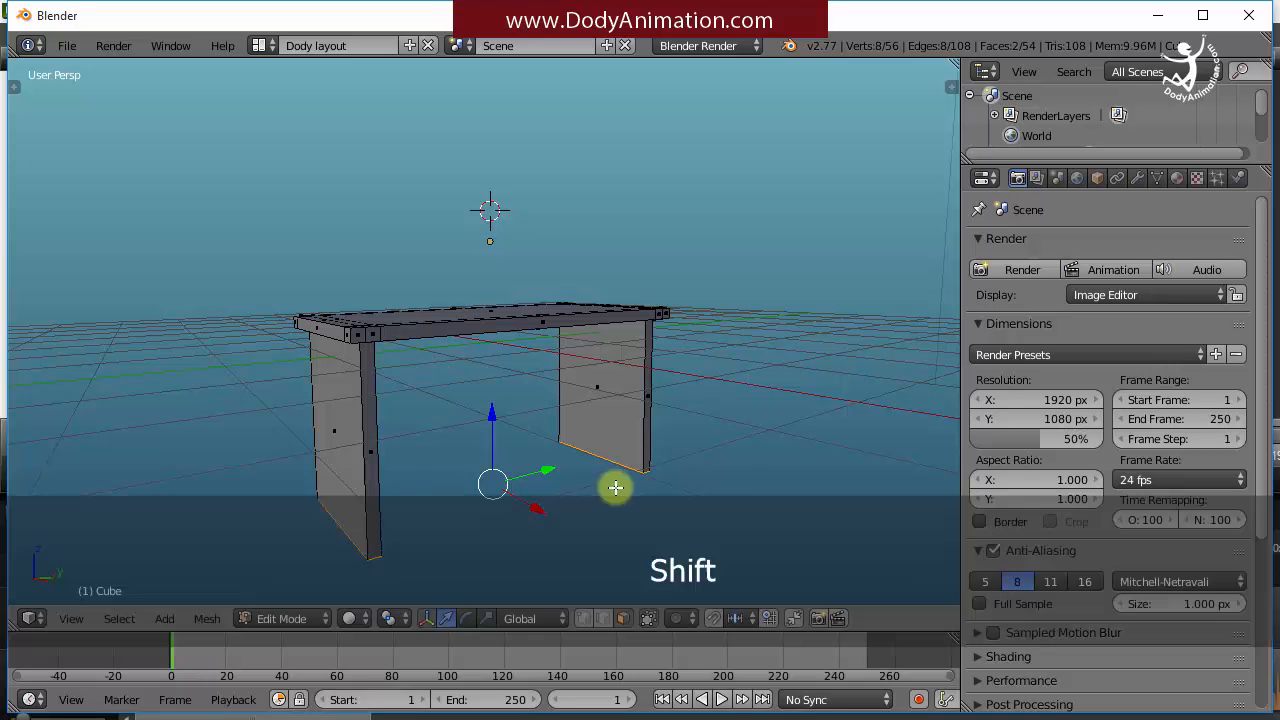
middle_drag(615, 487, 637, 366)
key(g)
key(z)
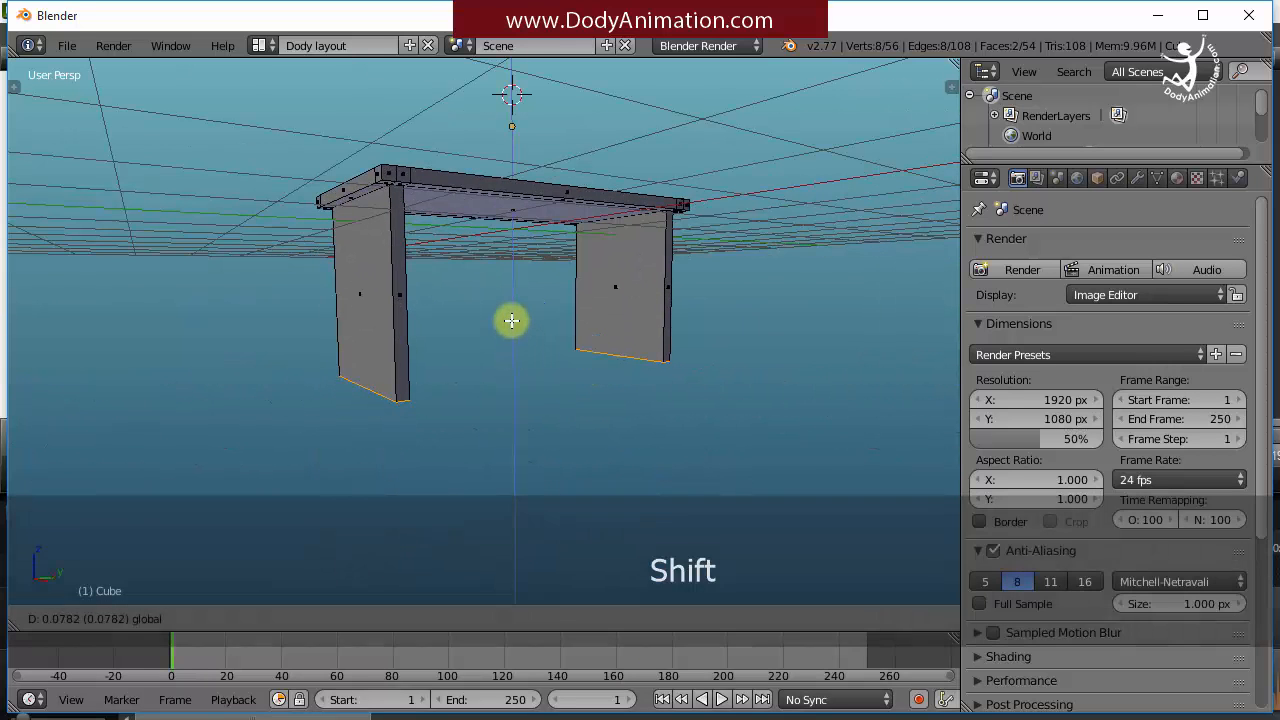
click(512, 322)
- Extrude the bottom faces of both legs downward twice by short distances to add two thin segments at their lower ends
middle_drag(804, 325, 499, 381)
scroll(502, 381, up, 2)
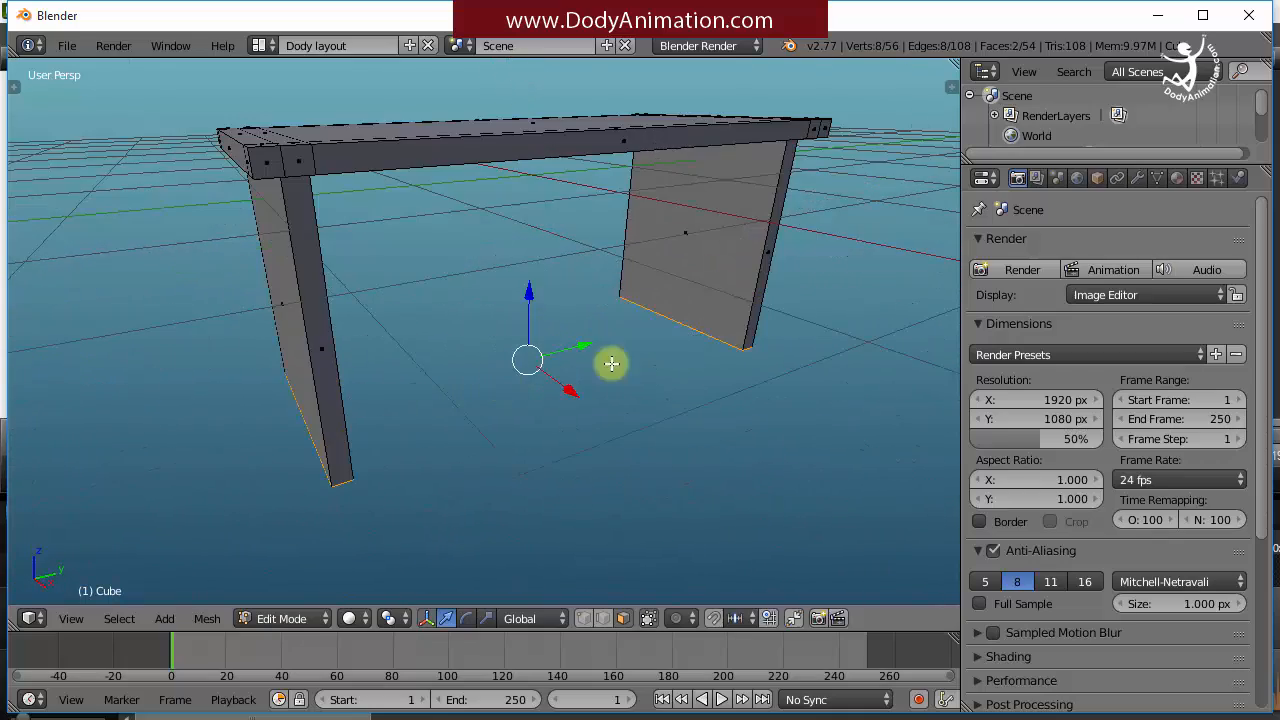
middle_drag(611, 363, 632, 337)
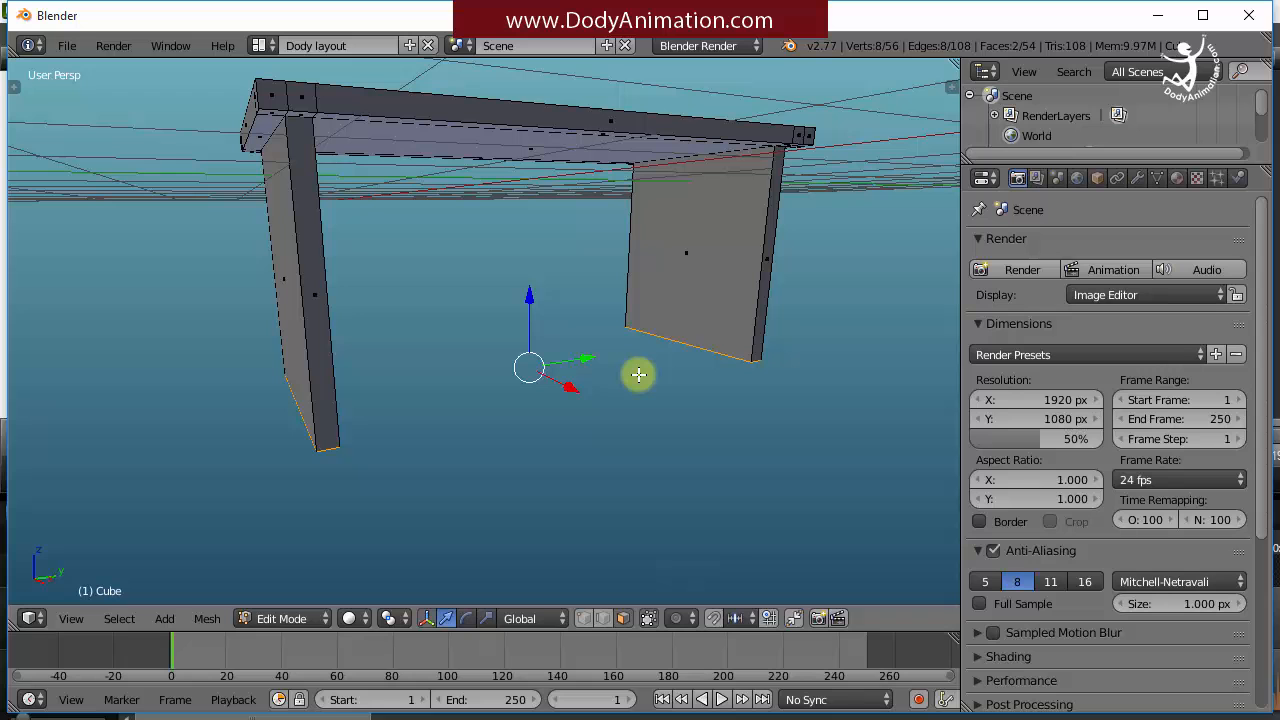
key(e)
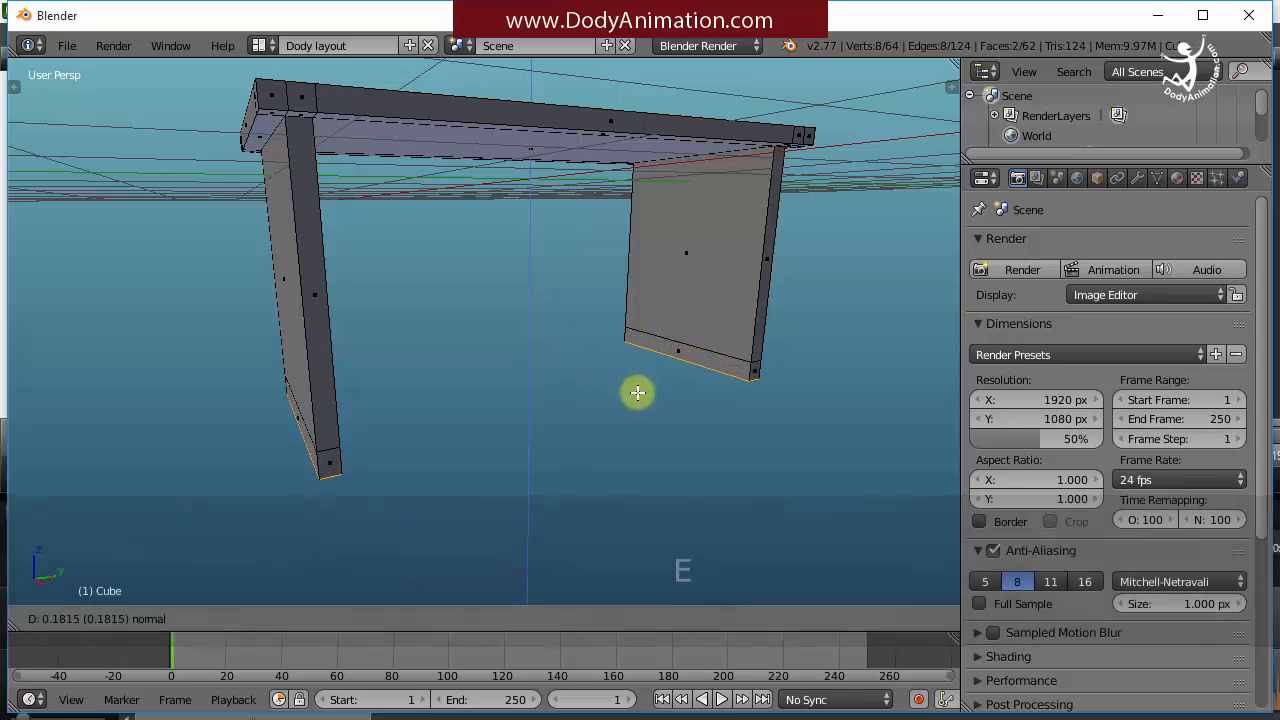
click(638, 385)
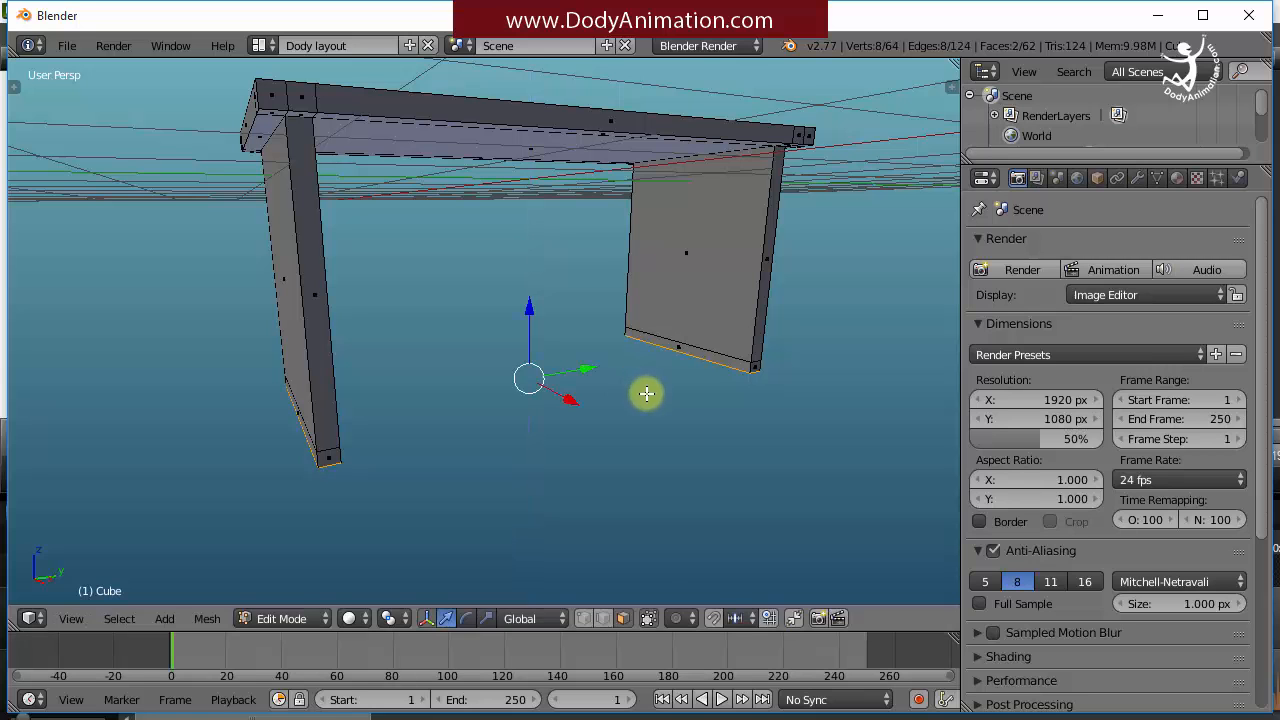
key(e)
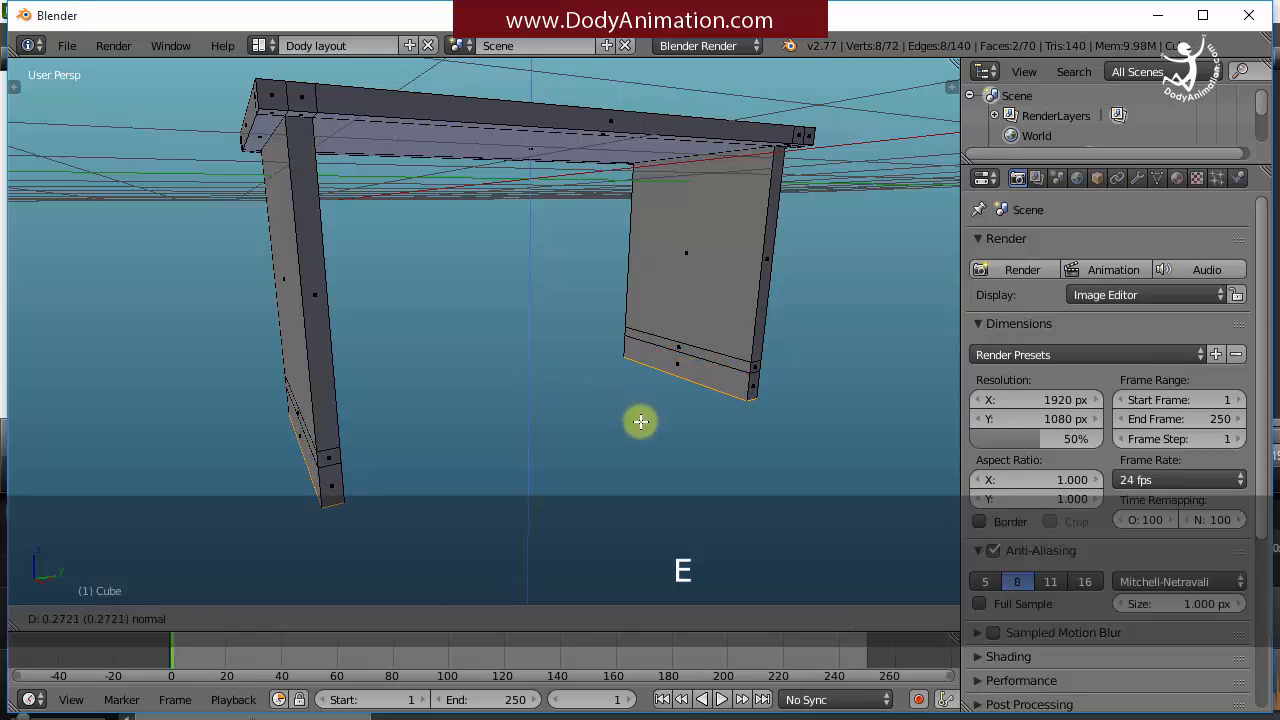
click(689, 389)
middle_drag(689, 389, 750, 391)
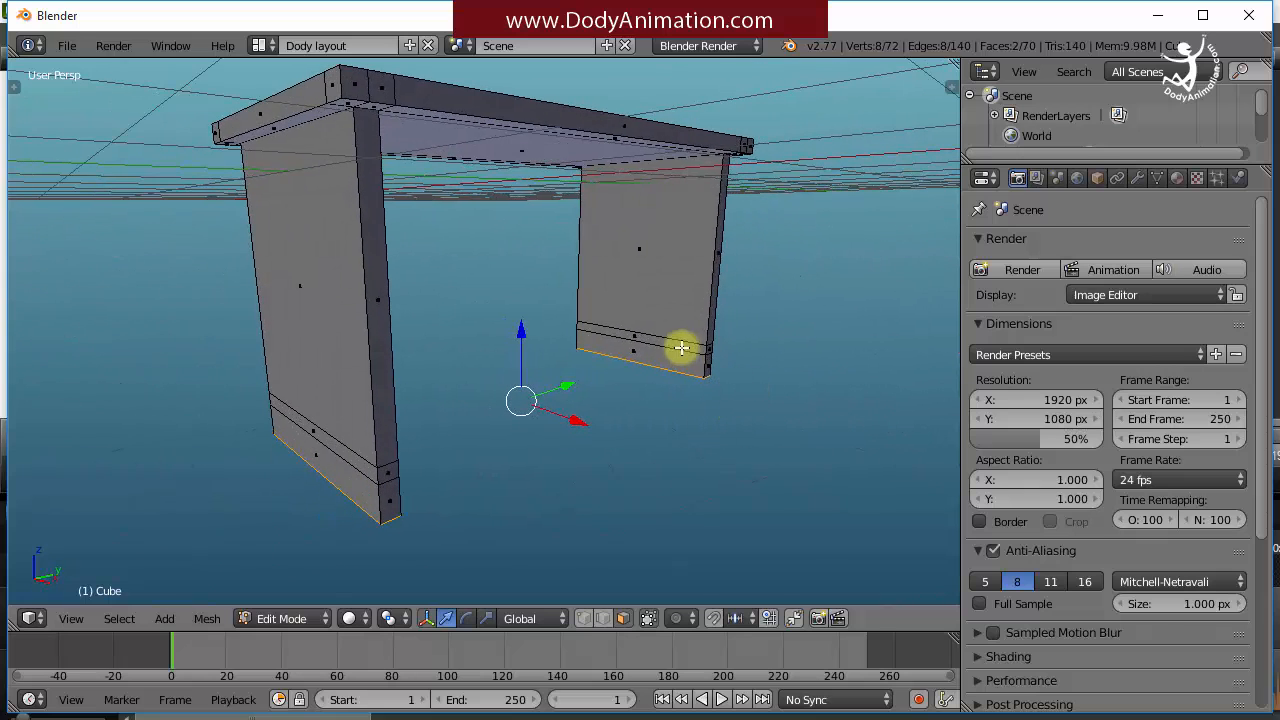
- Deselect everything and add two evenly spaced loop cuts running lengthwise through the tabletop and down both panel legs
scroll(681, 347, up, 3)
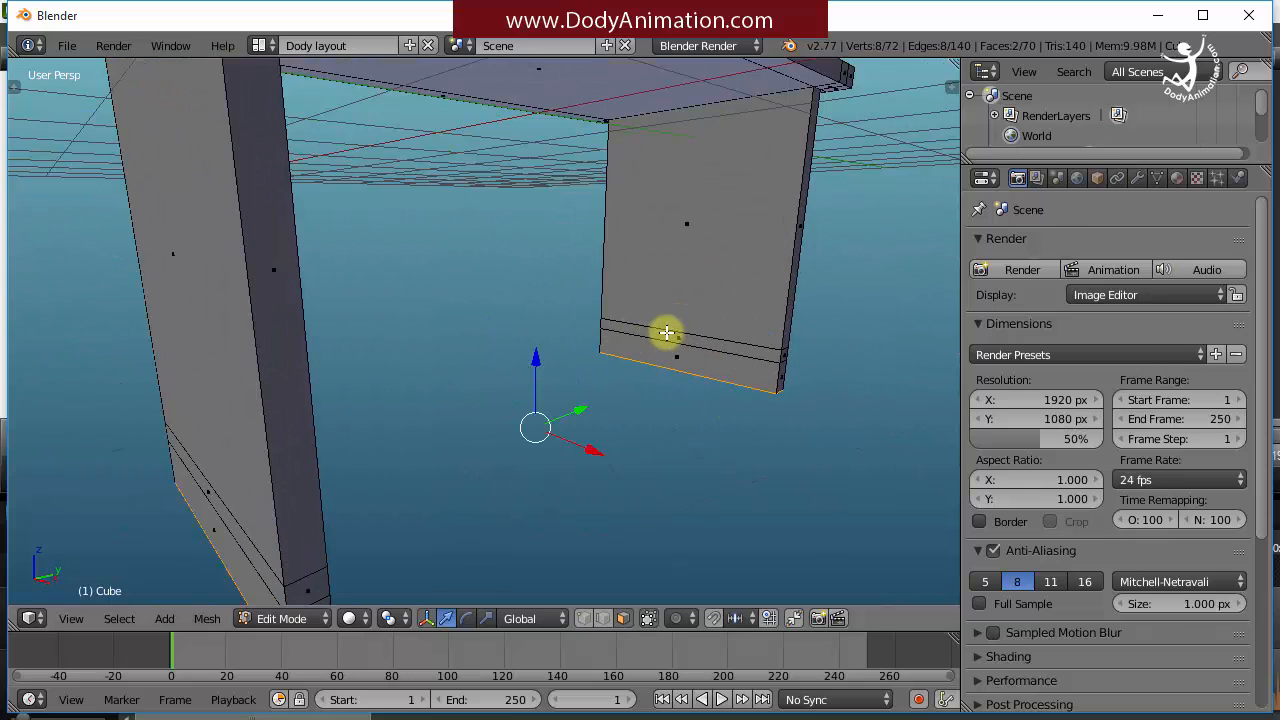
scroll(665, 333, down, 4)
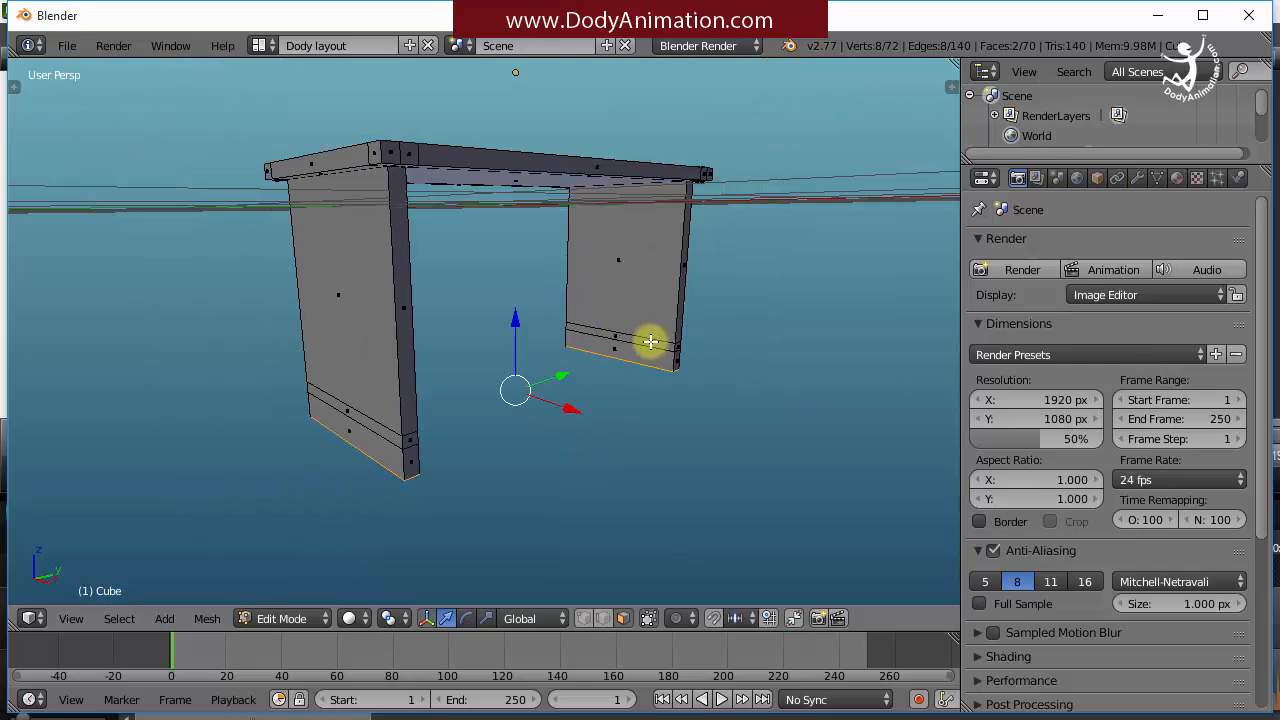
middle_drag(650, 342, 506, 363)
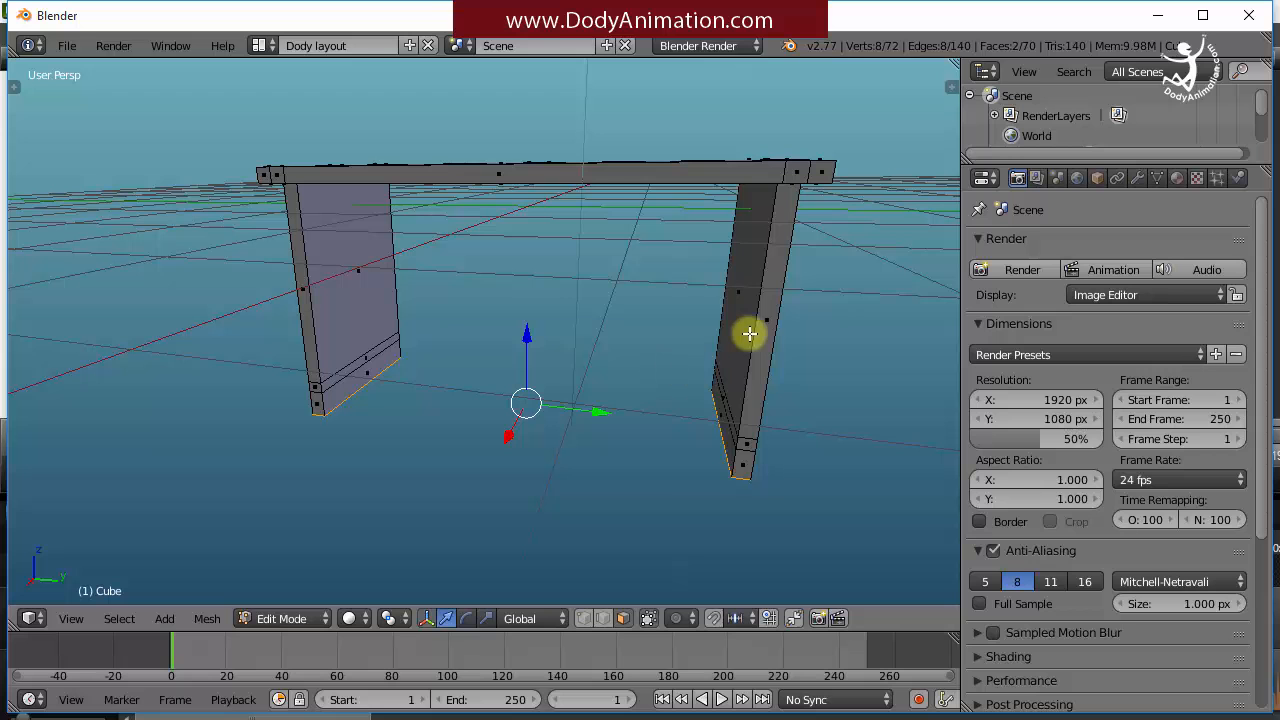
middle_drag(697, 210, 410, 362)
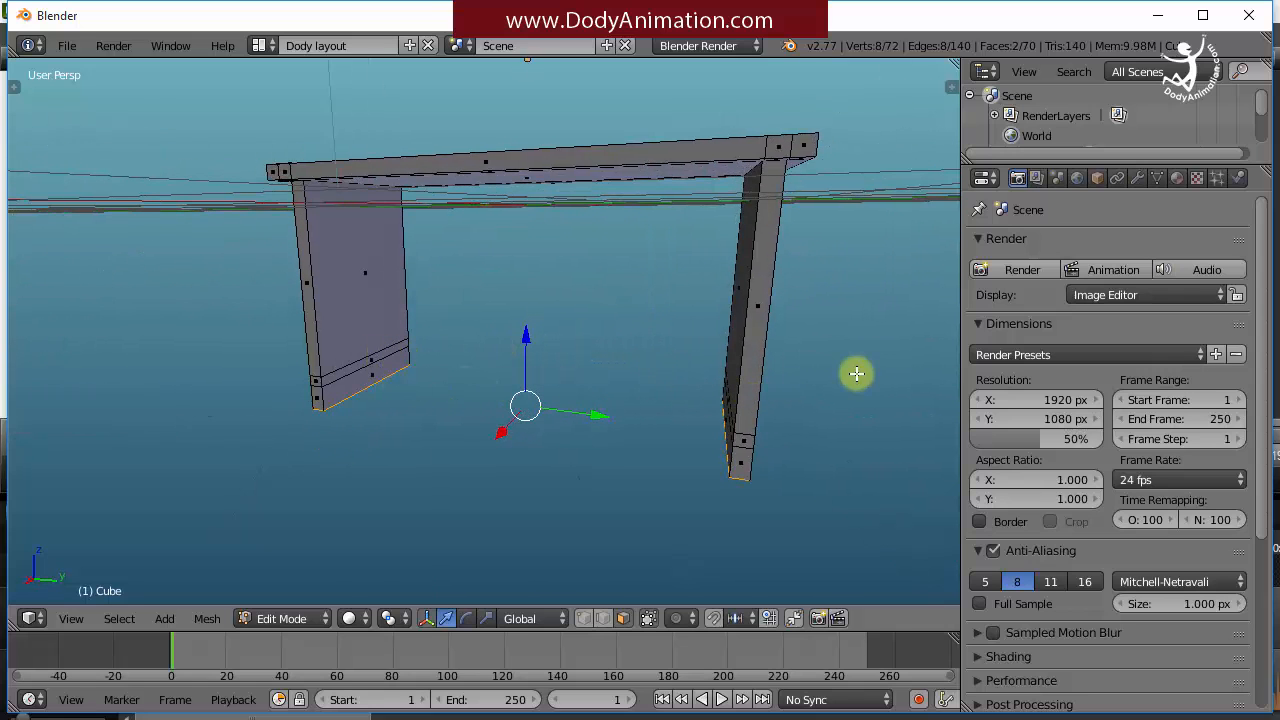
middle_drag(457, 343, 649, 340)
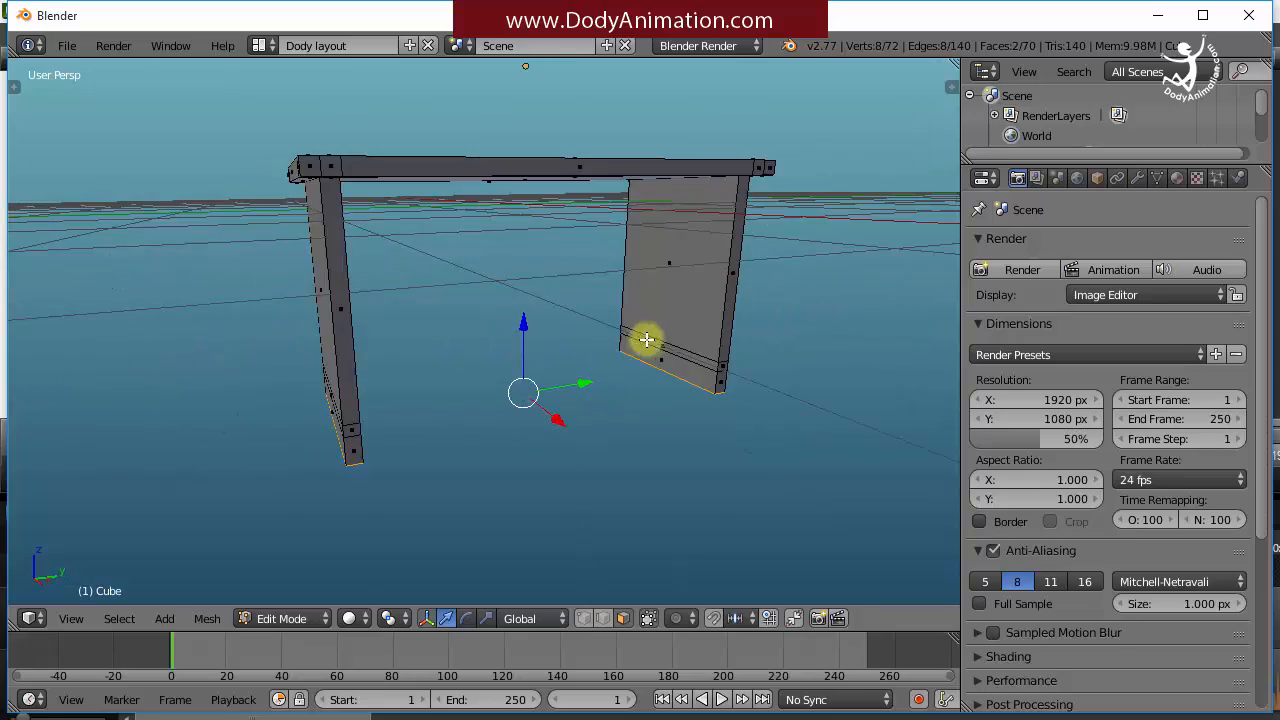
middle_drag(565, 330, 534, 300)
key(a)
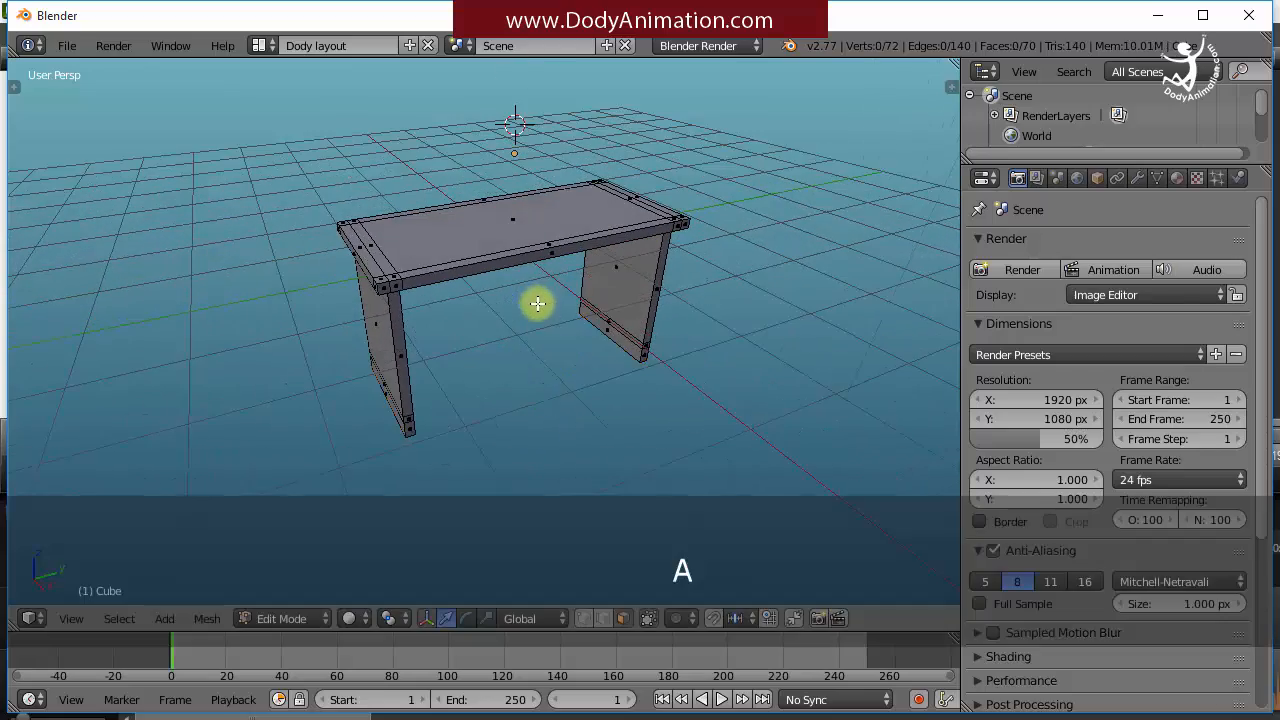
mouse_move(511, 348)
middle_down()
mouse_move(589, 337)
mouse_move(371, 331)
mouse_move(663, 377)
mouse_move(611, 389)
mouse_move(506, 329)
middle_up()
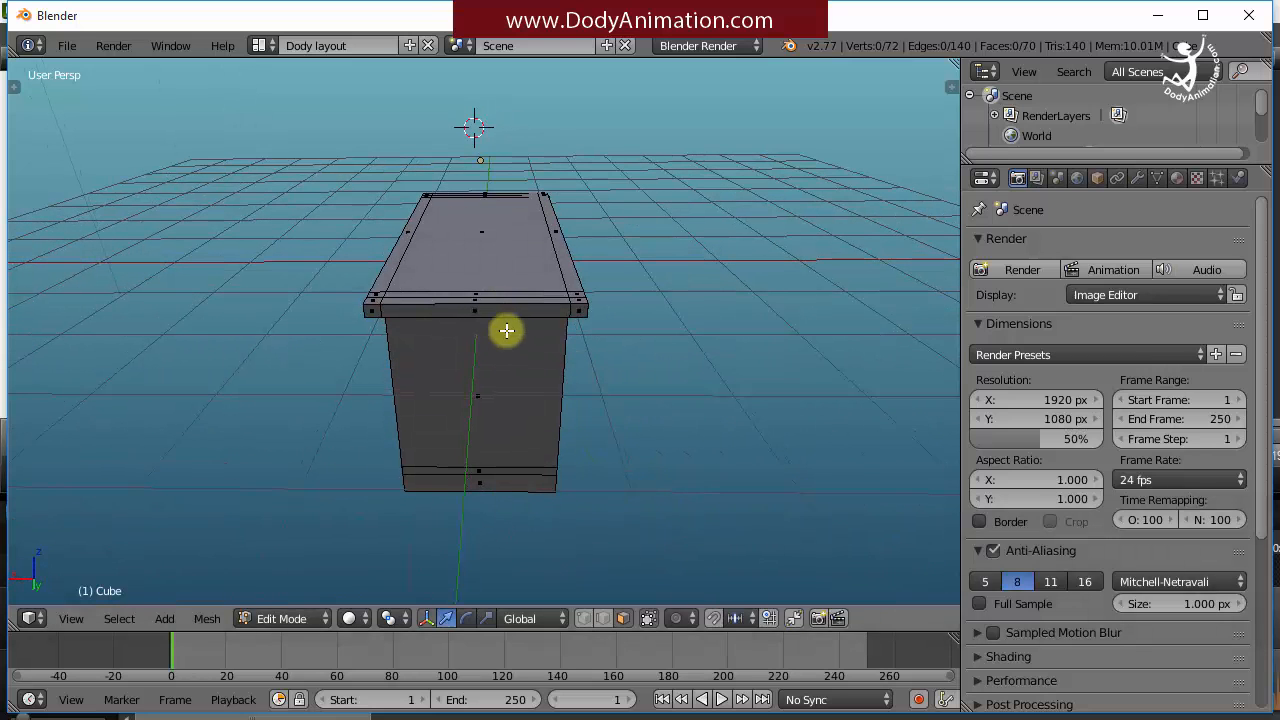
key(ctrl+r)
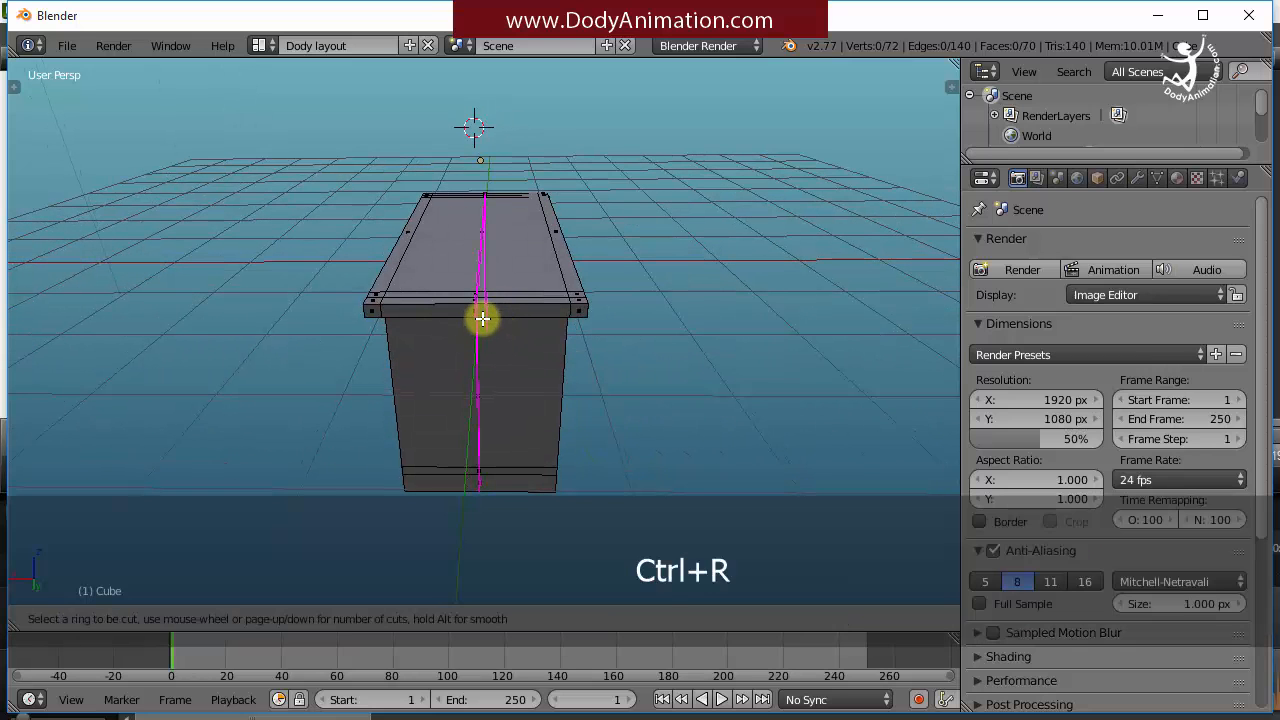
scroll(482, 316, up, 1)
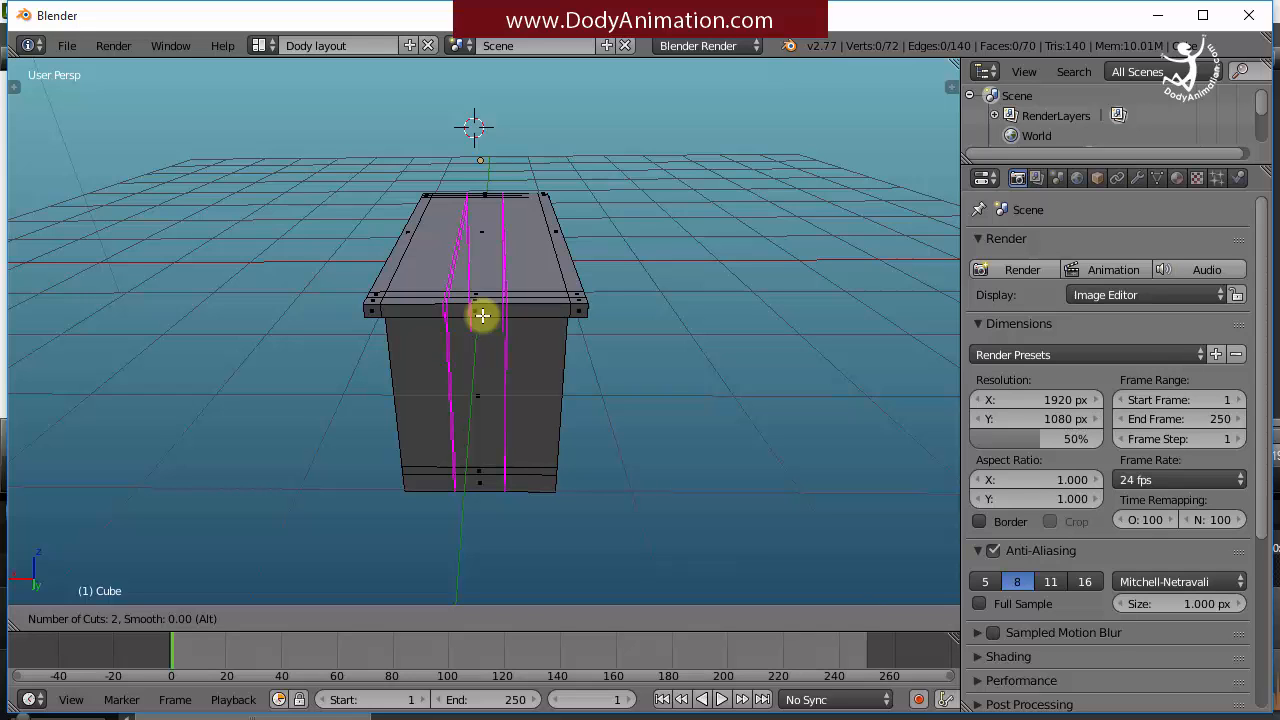
click(482, 316)
right_click(482, 316)
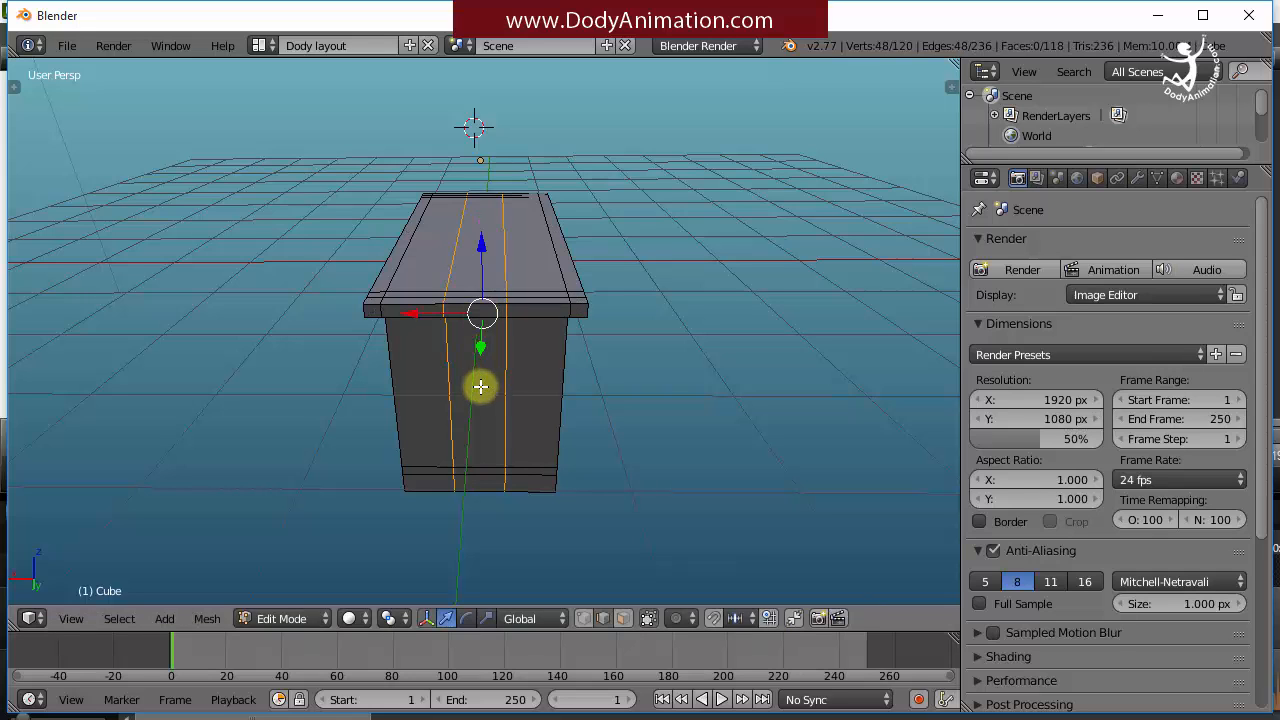
- Switch to face selection and select the middle face of the thin upper strip near the bottom of each leg's inner side
middle_drag(428, 349, 500, 278)
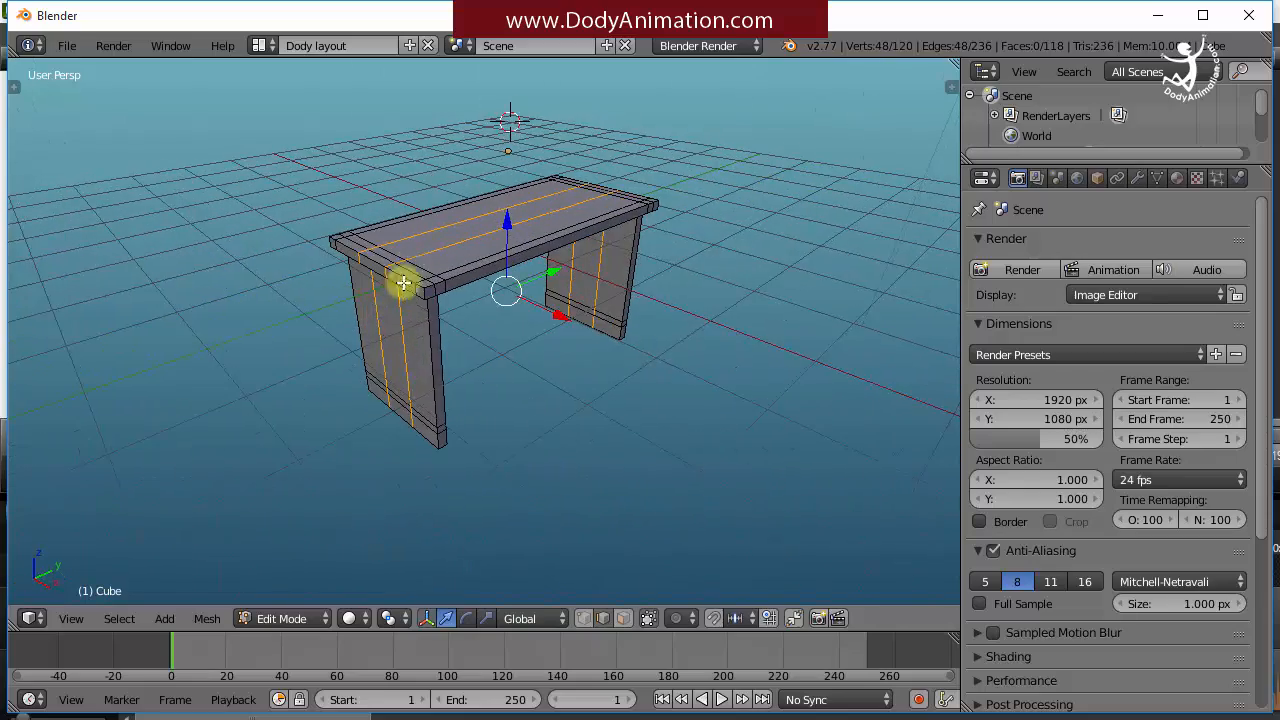
scroll(526, 251, up, 2)
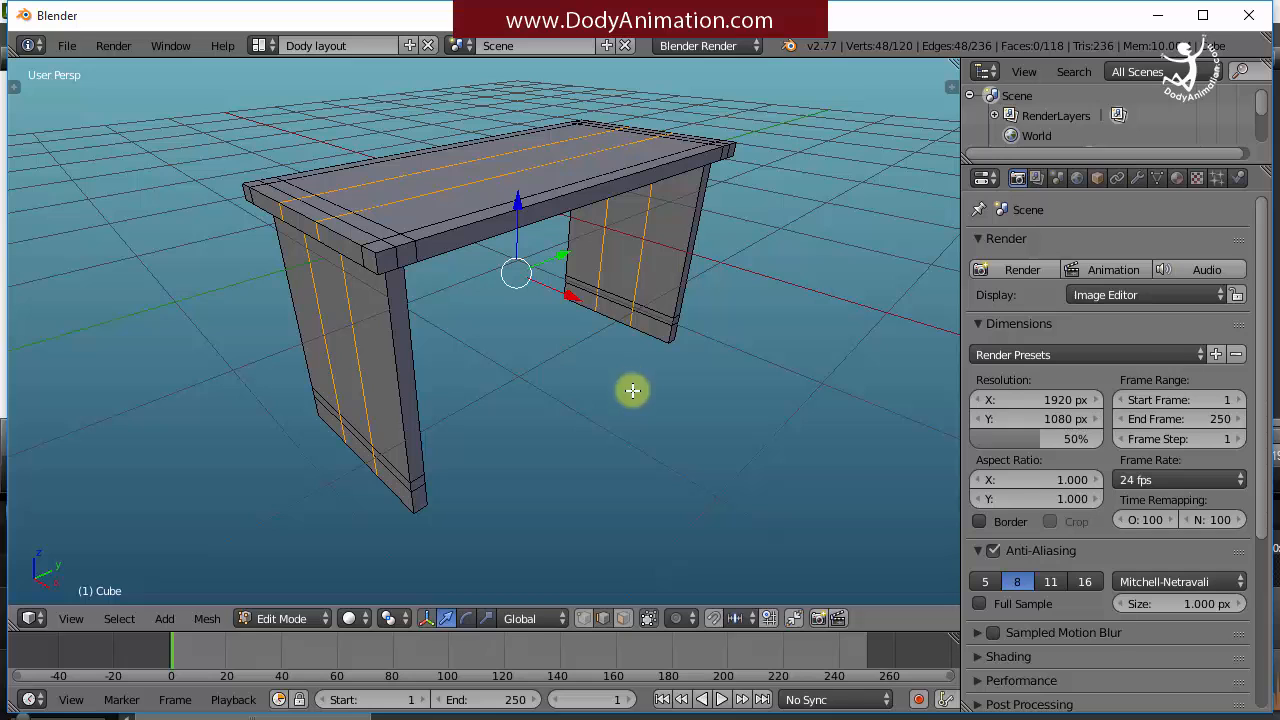
click(623, 618)
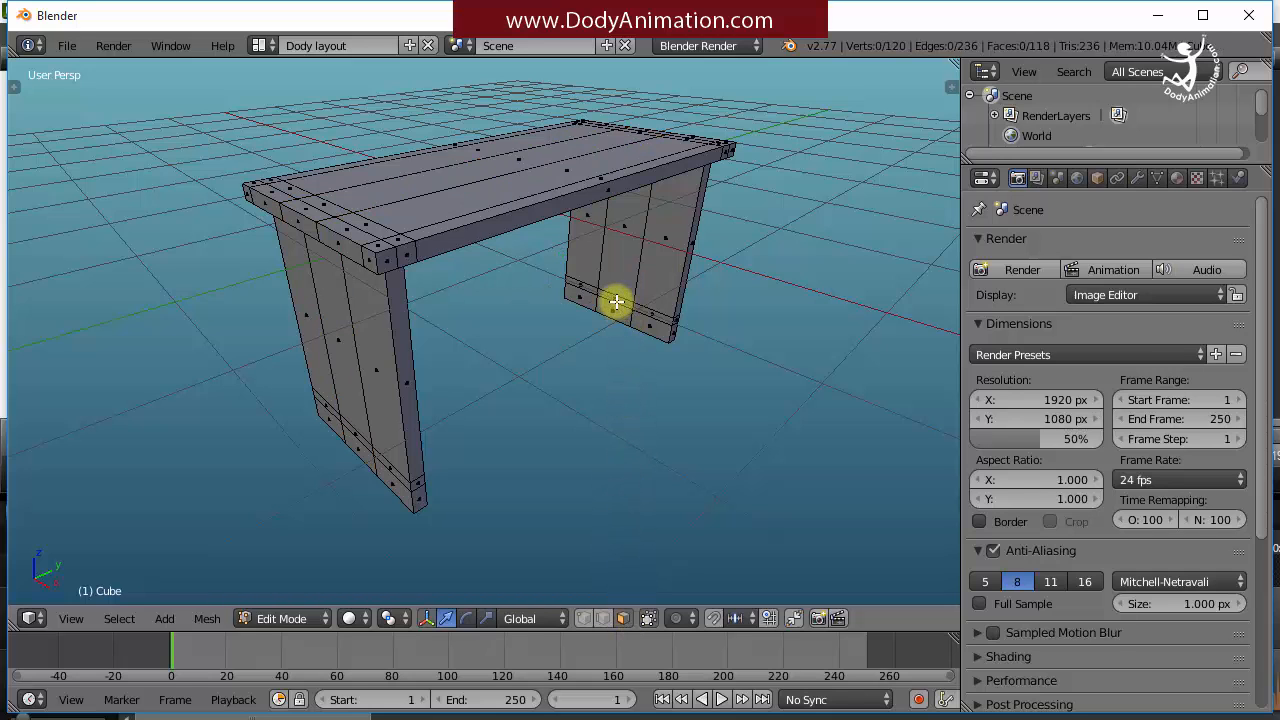
scroll(613, 294, up, 3)
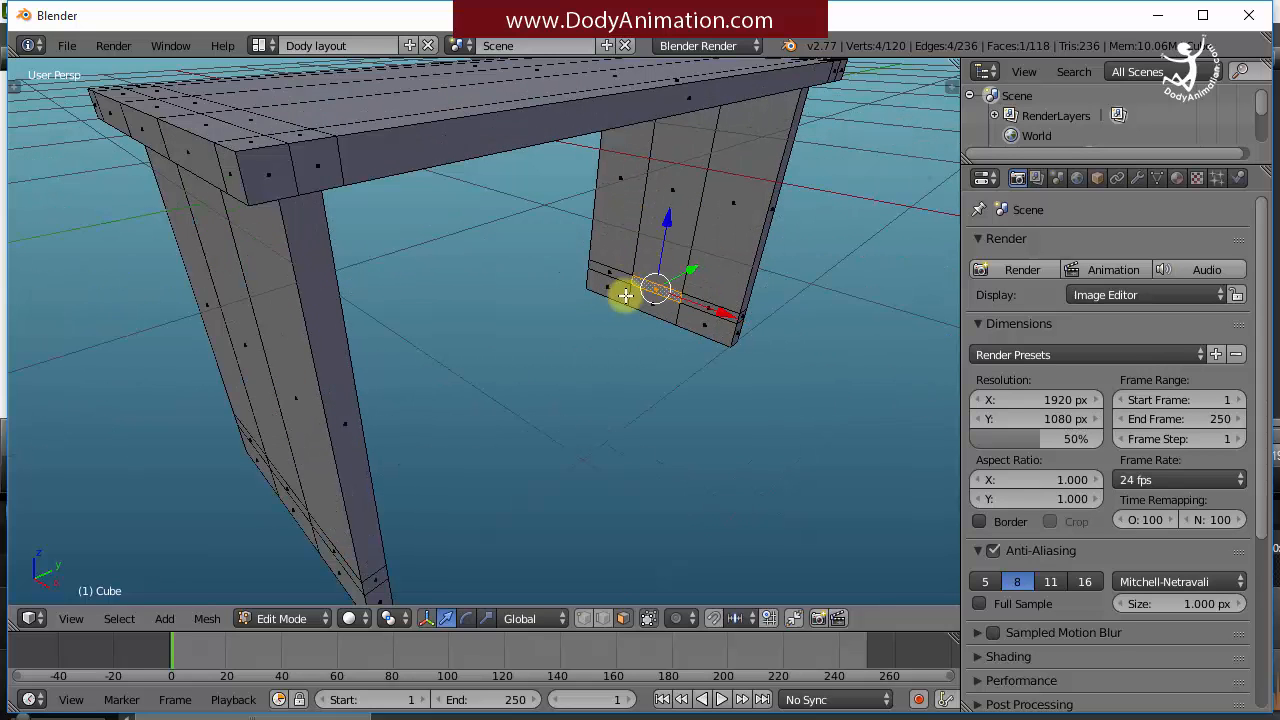
scroll(686, 255, down, 3)
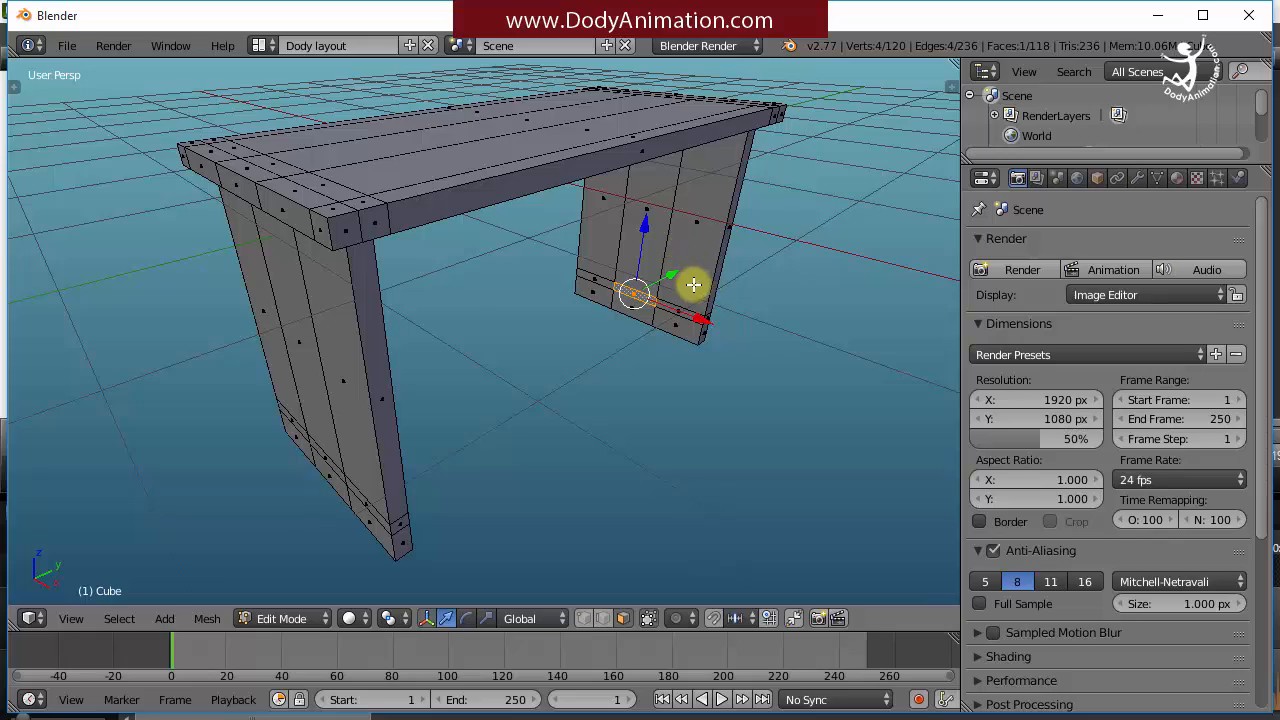
scroll(661, 286, up, 2)
middle_drag(661, 286, 440, 275)
key(shift)
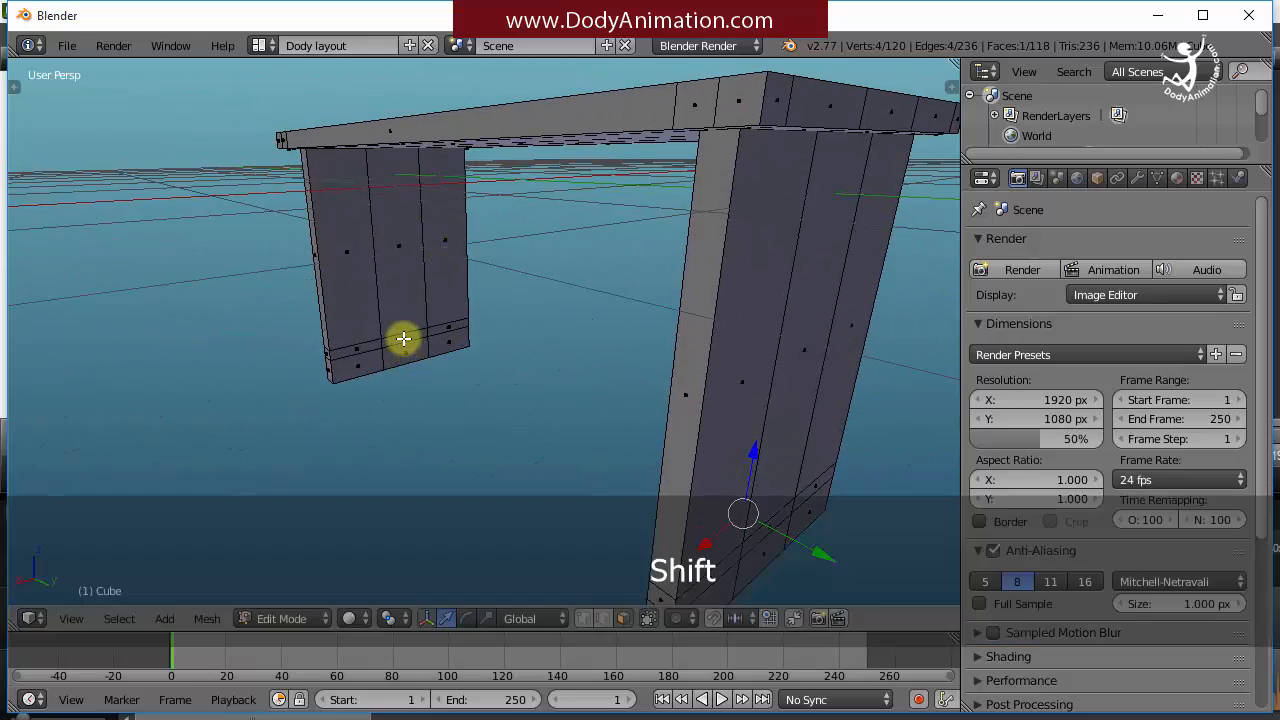
shift+right_click(403, 338)
- Connect the two selected inner leg faces with Bridge Edge Loops to form a horizontal crossbar between the legs
scroll(434, 337, down, 5)
middle_drag(434, 337, 771, 339)
scroll(641, 318, up, 3)
scroll(418, 331, down, 5)
middle_drag(586, 373, 597, 397)
key(w)
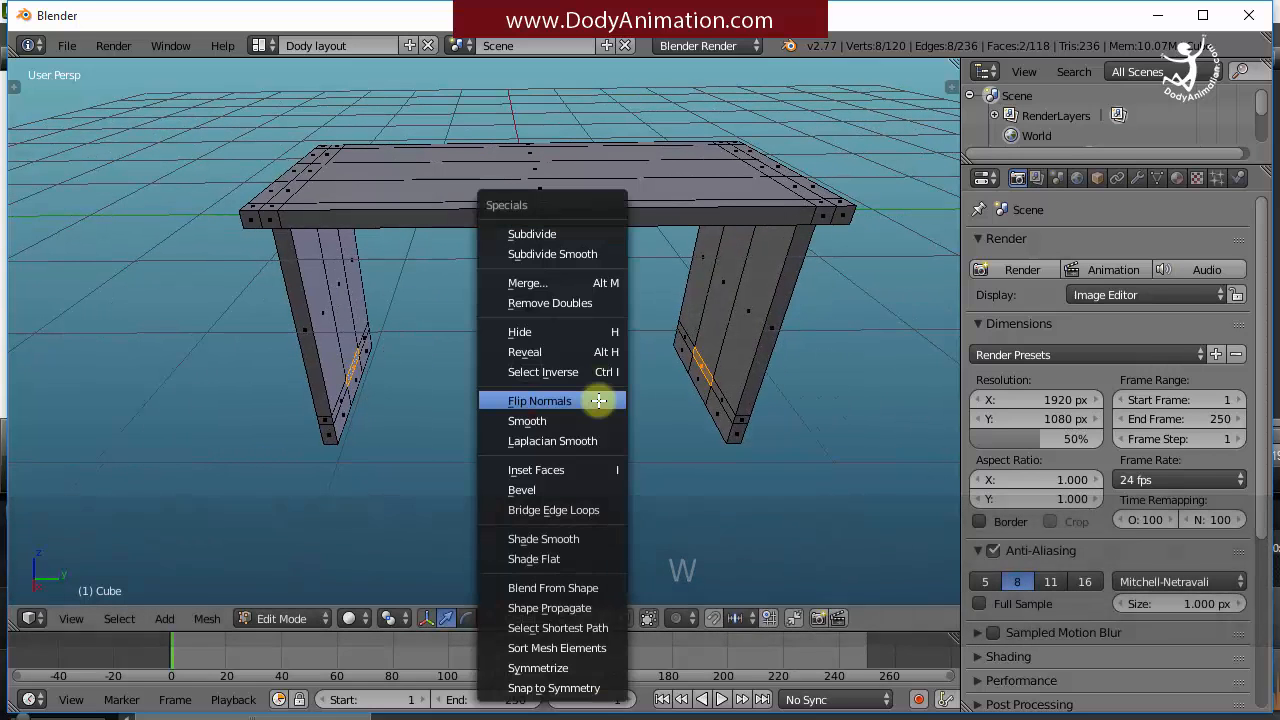
click(543, 512)
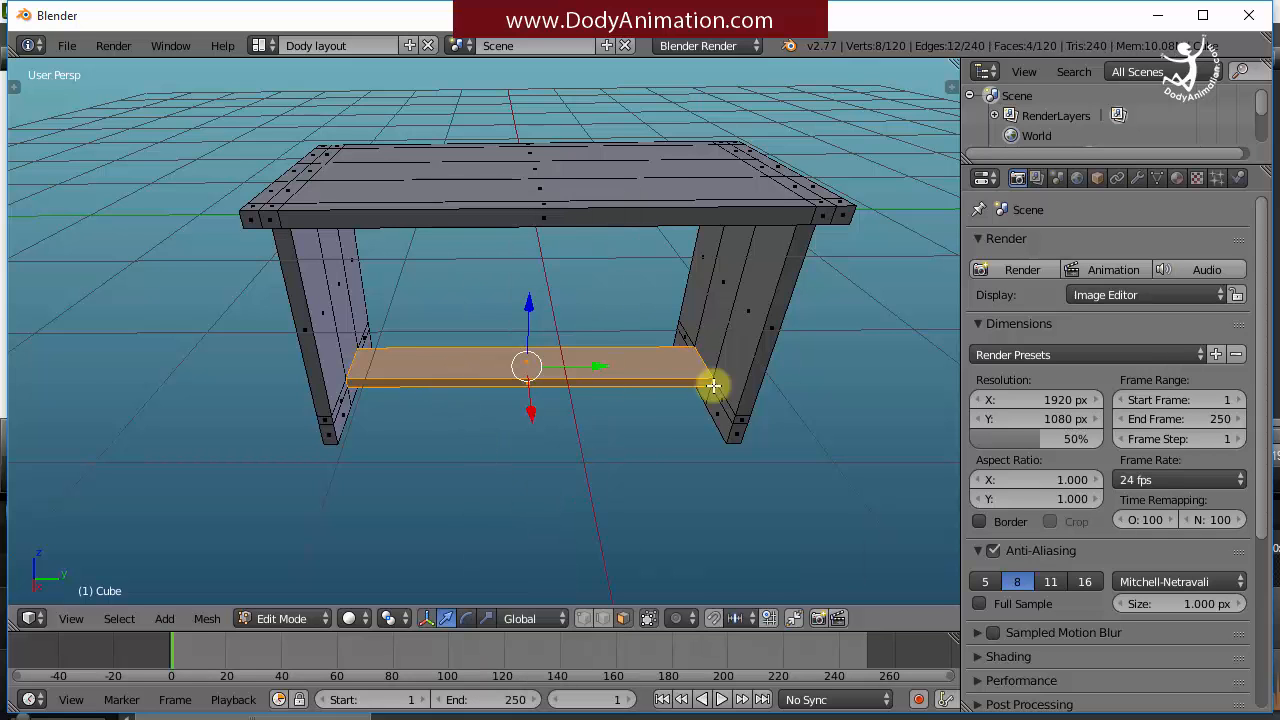
- Deselect all of the table's faces and switch from Edit Mode to Object Mode
middle_drag(585, 423, 380, 273)
key(a)
scroll(560, 354, down, 8)
scroll(466, 286, up, 4)
middle_drag(614, 320, 471, 302)
middle_drag(537, 360, 529, 355)
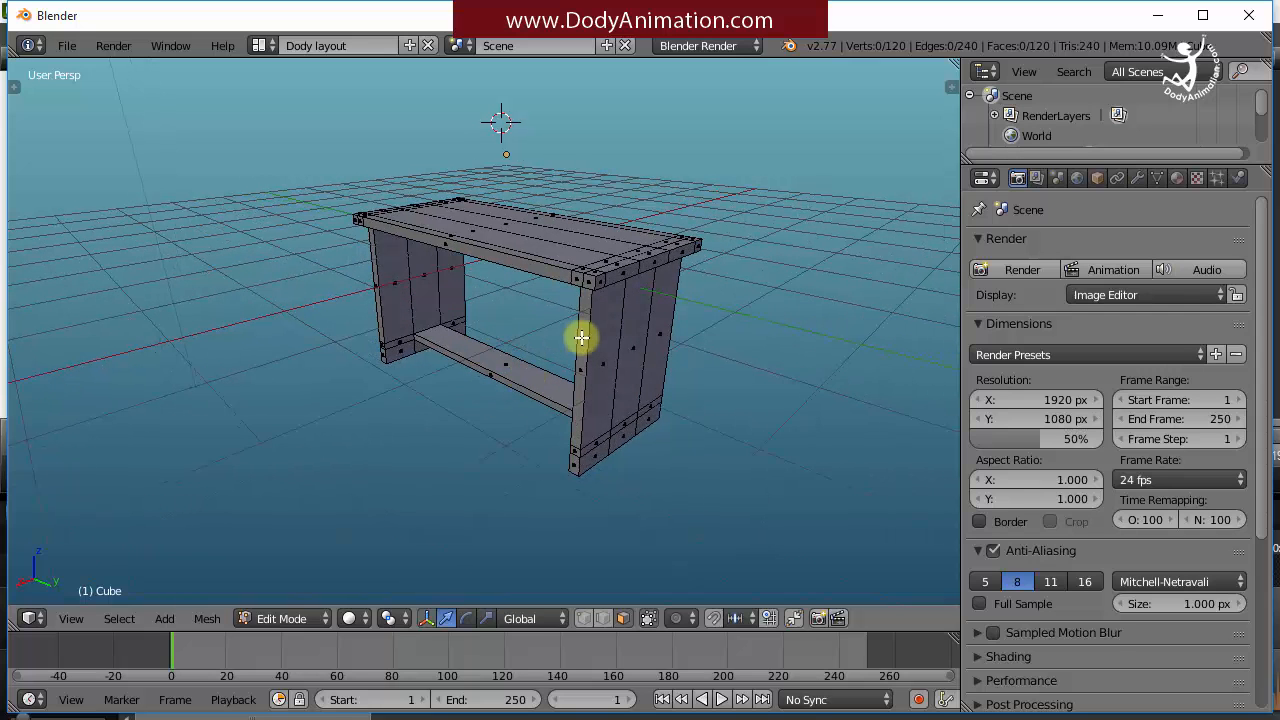
click(294, 616)
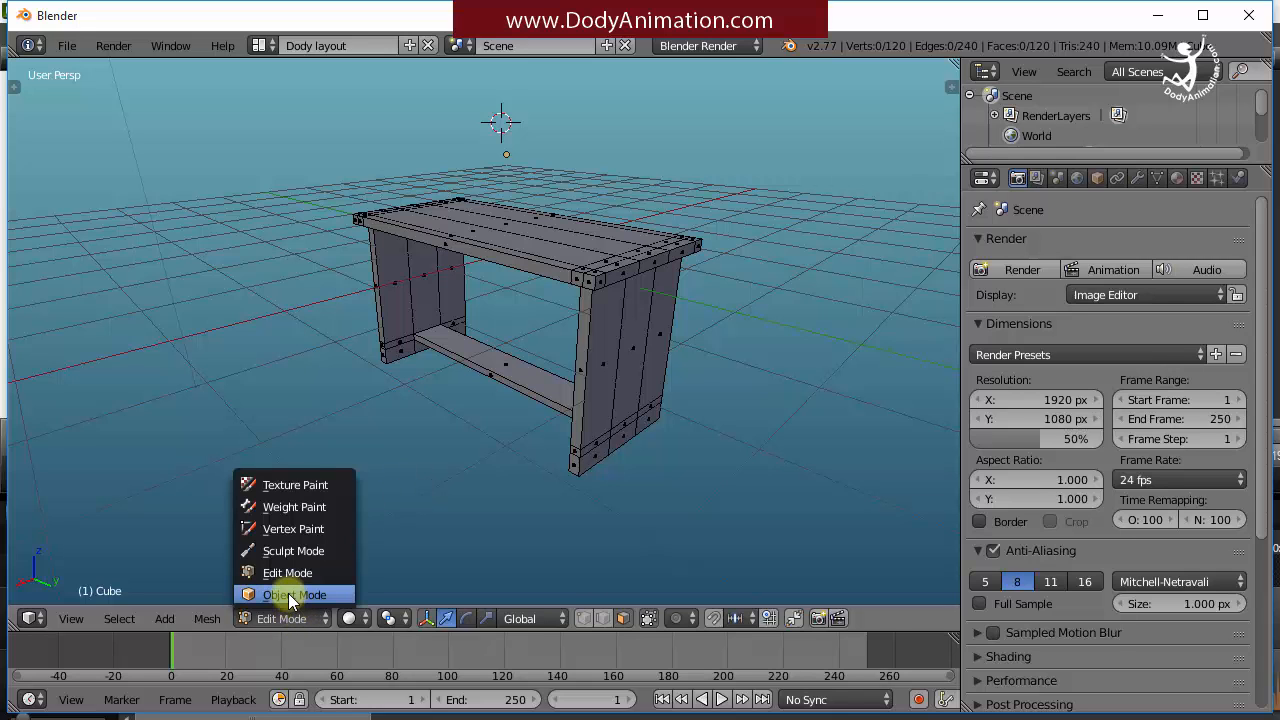
click(290, 595)
click(295, 616)
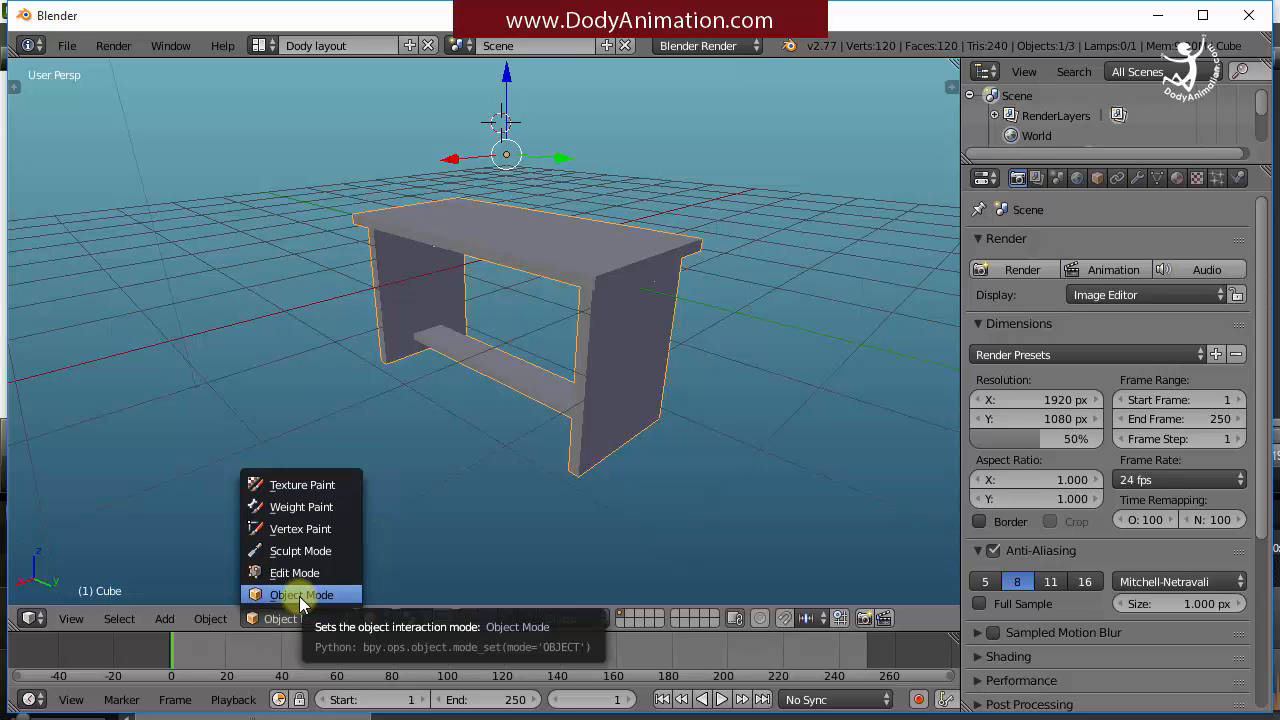
- Move the whole table up along the Z axis so that its legs stand at the grid floor
scroll(646, 277, down, 3)
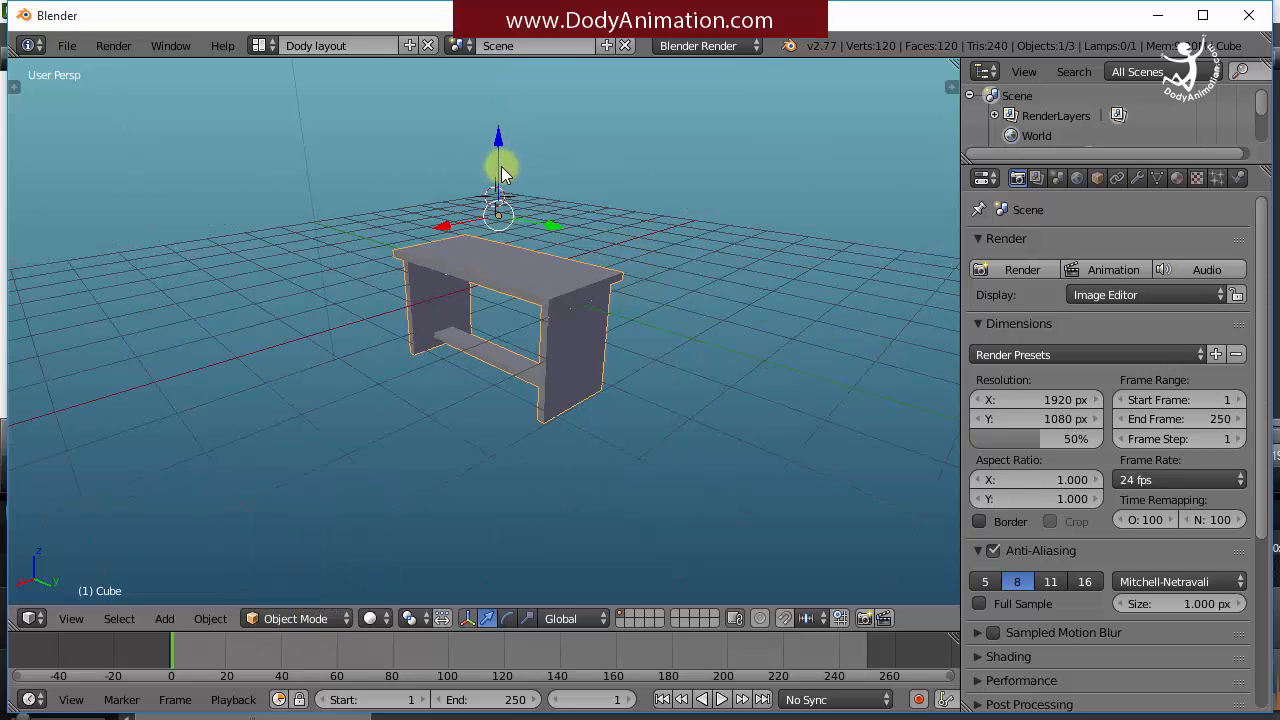
scroll(505, 185, down, 1)
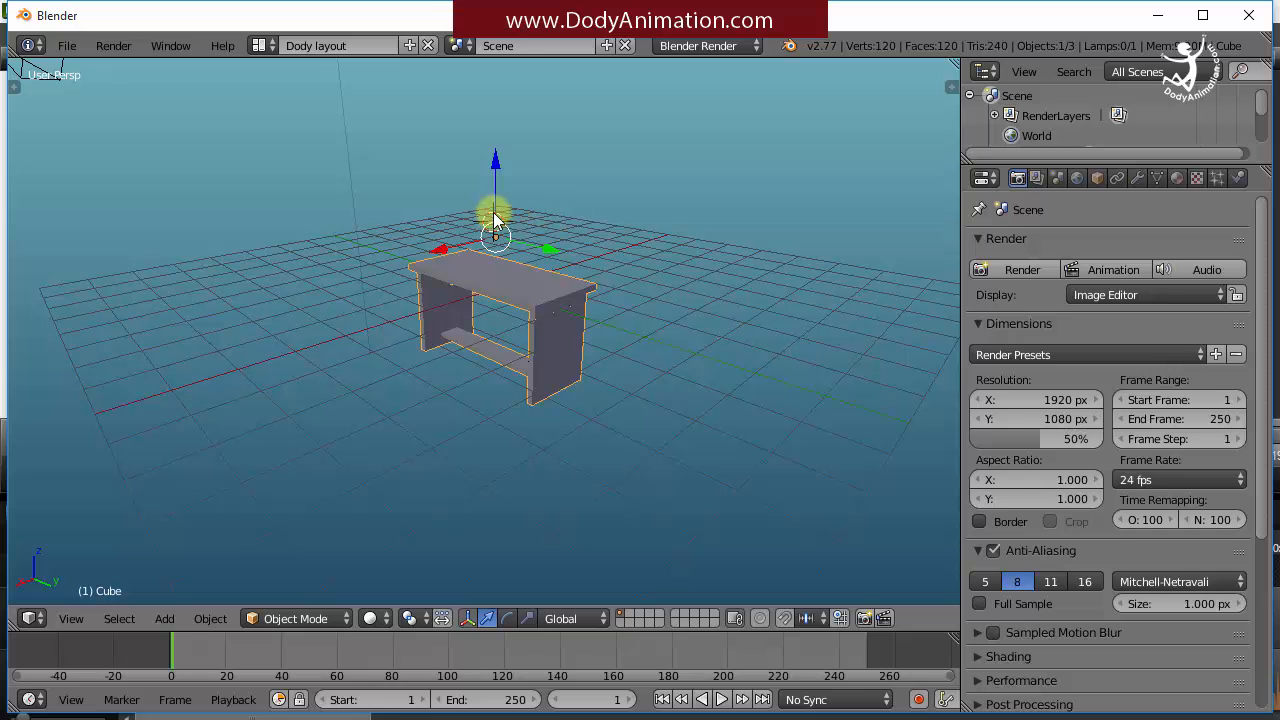
drag(497, 213, 497, 113)
- Examine the raised table from several sides, checking its leg bottoms against the grid, its crossbar and its top
middle_drag(555, 190, 735, 225)
scroll(360, 325, up, 4)
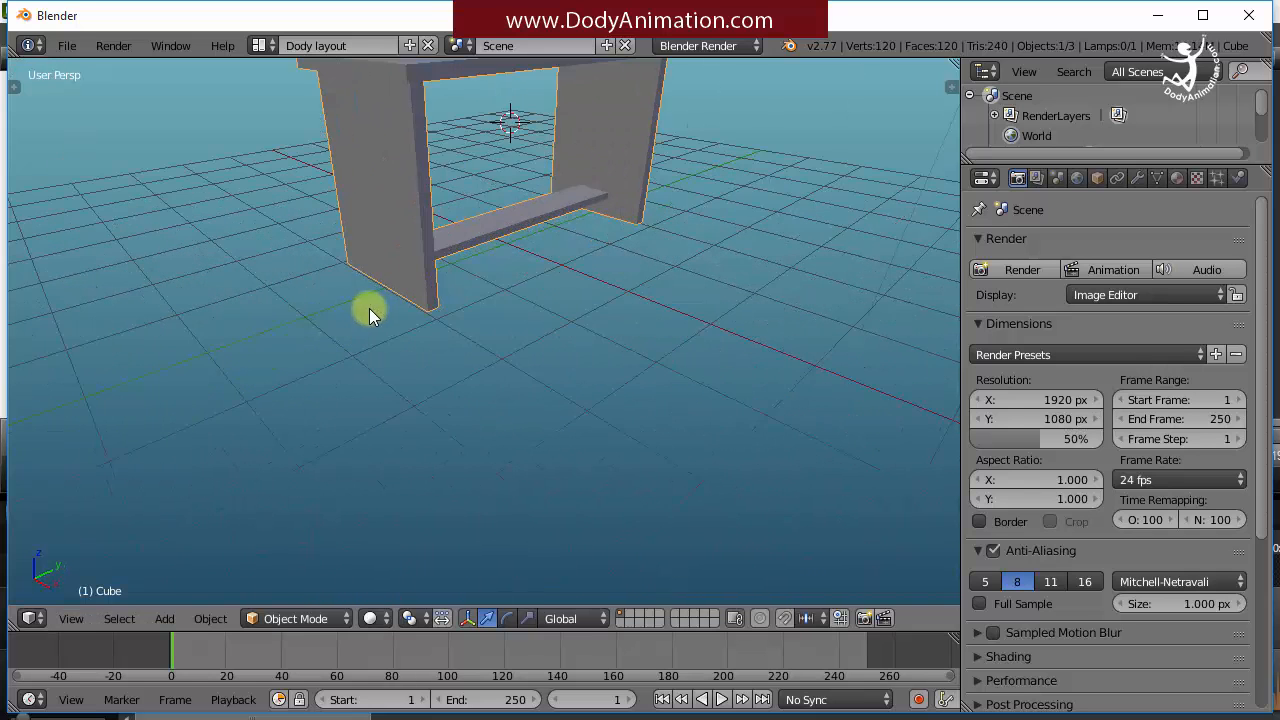
scroll(371, 308, down, 1)
scroll(628, 320, down, 2)
shift+middle_drag(658, 196, 517, 338)
scroll(469, 313, up, 2)
scroll(543, 334, down, 1)
scroll(517, 338, up, 2)
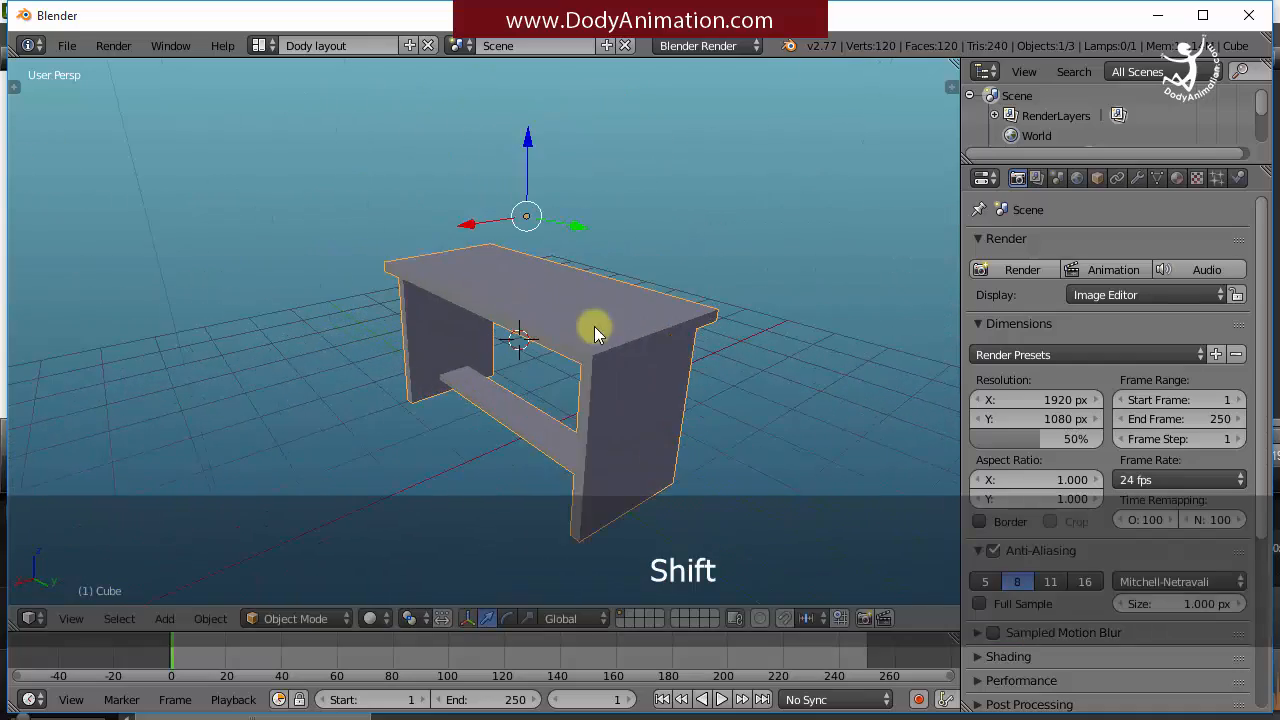
middle_drag(594, 326, 637, 340)
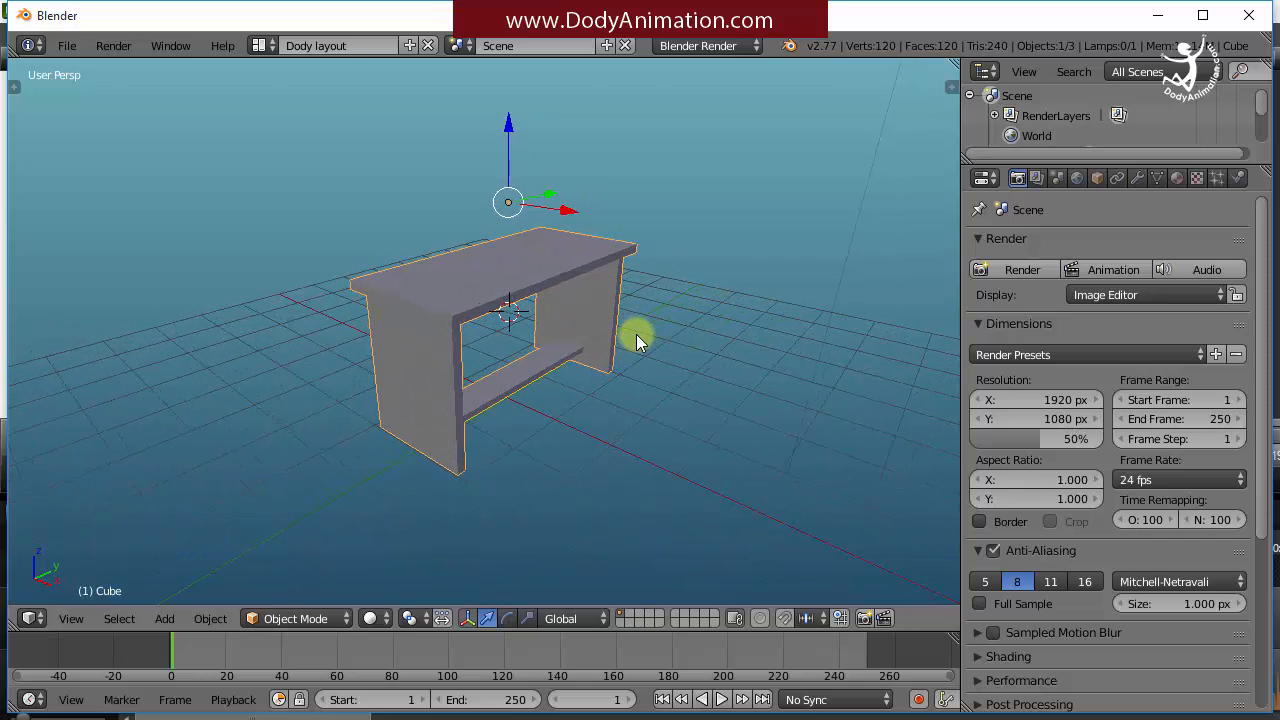